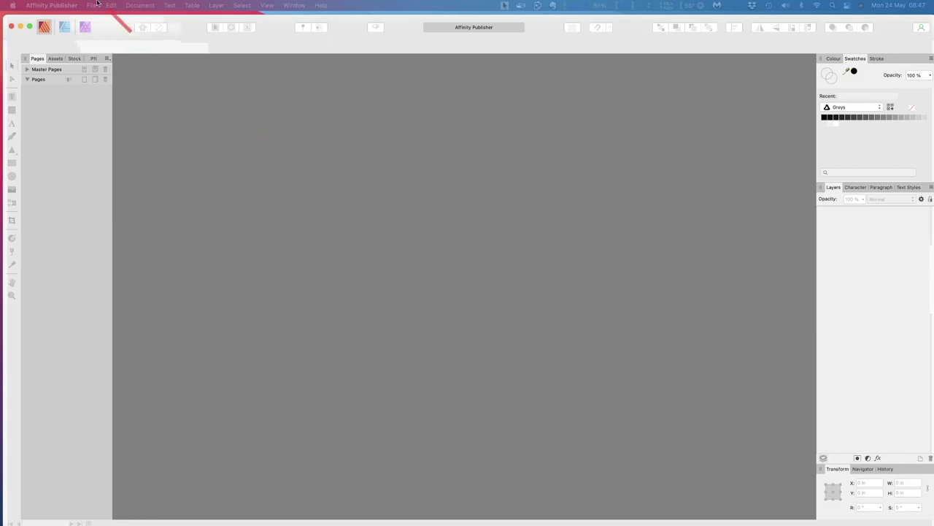
Check the application's version information in its About window and close it
{"action": "left_click", "coordinate": [58, 6]}
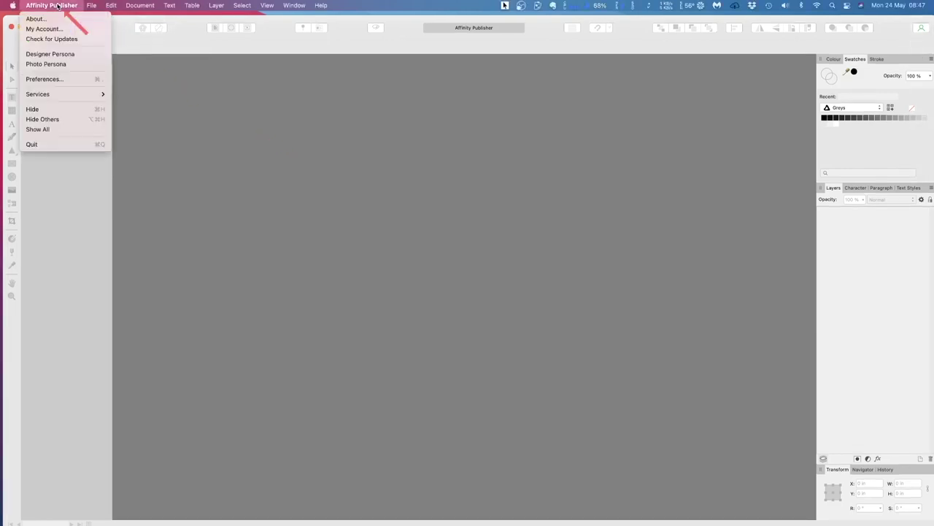
{"action": "left_click", "coordinate": [35, 18]}
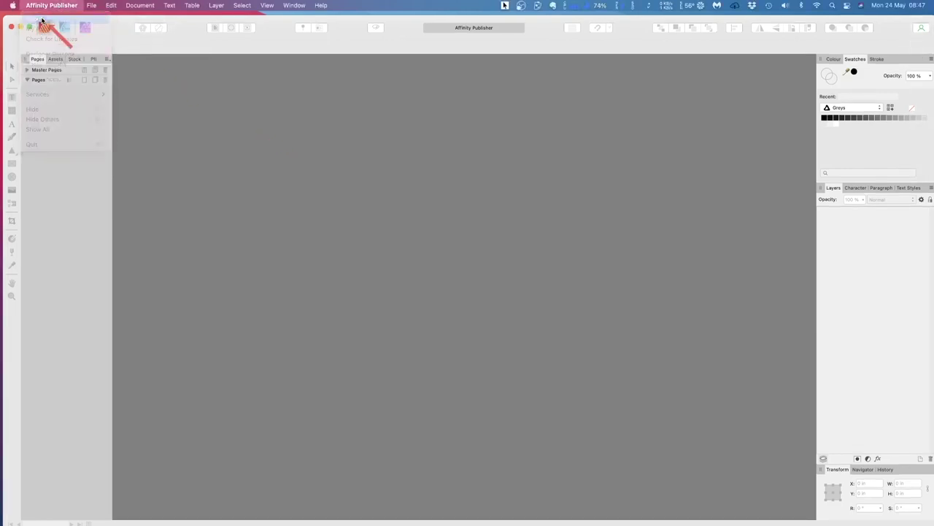
{"action": "left_click", "coordinate": [646, 283]}
{"action": "left_click", "coordinate": [547, 226]}
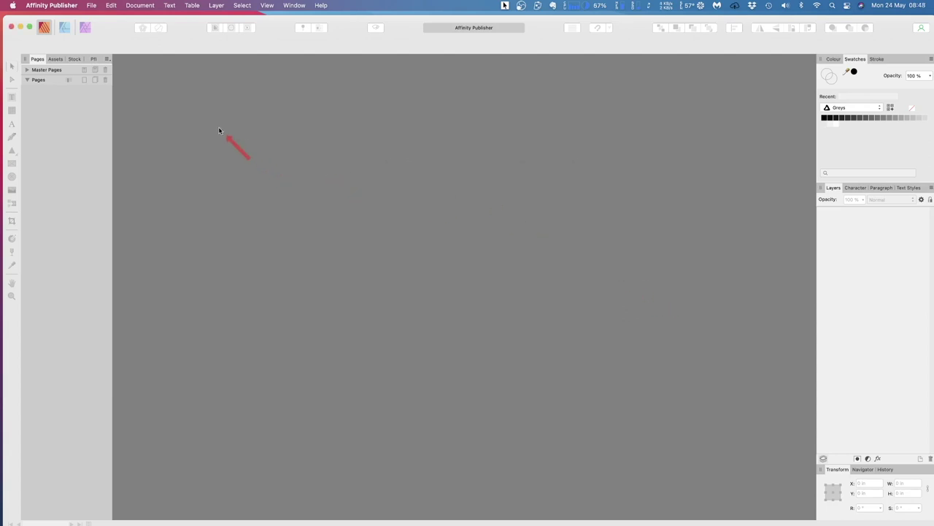
Expand the Master Pages and Pages sections so both lists can be used together
{"action": "left_click", "coordinate": [27, 69]}
{"action": "left_click", "coordinate": [27, 70]}
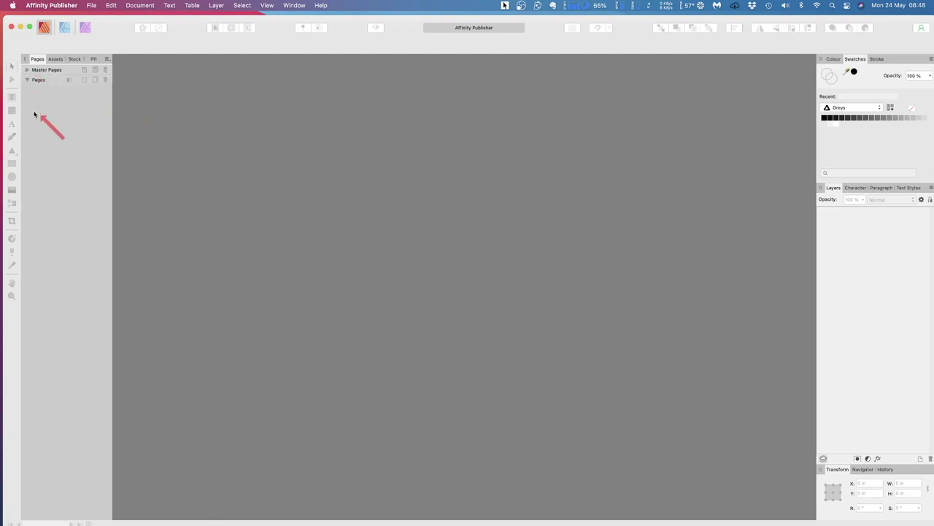
{"action": "left_click", "coordinate": [27, 69]}
{"action": "left_click", "coordinate": [27, 514]}
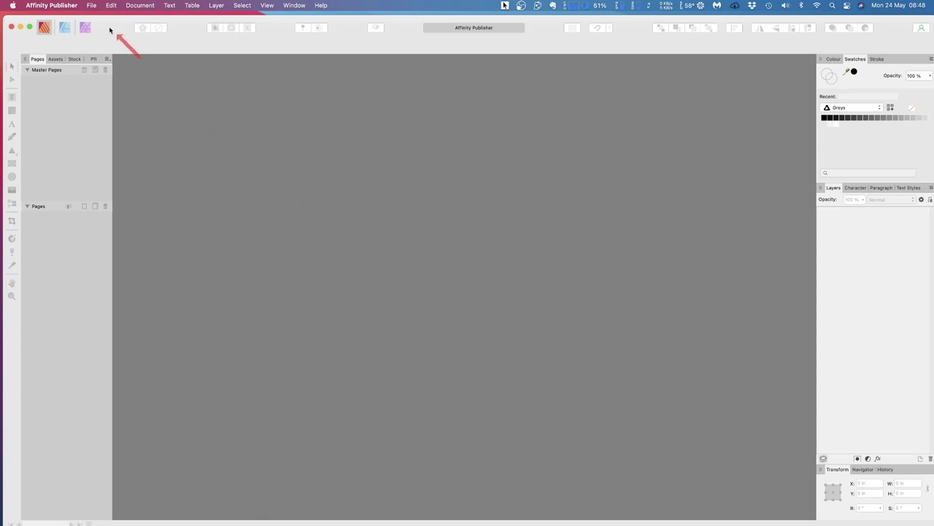
Start a new document and choose the Letter (8.5 × 11 in) print preset
{"action": "left_click", "coordinate": [91, 6]}
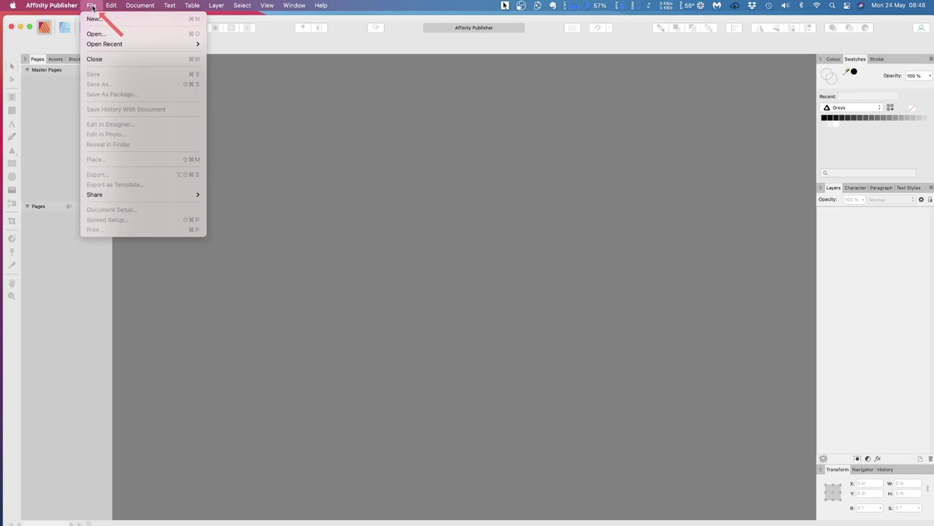
{"action": "left_click", "coordinate": [97, 20]}
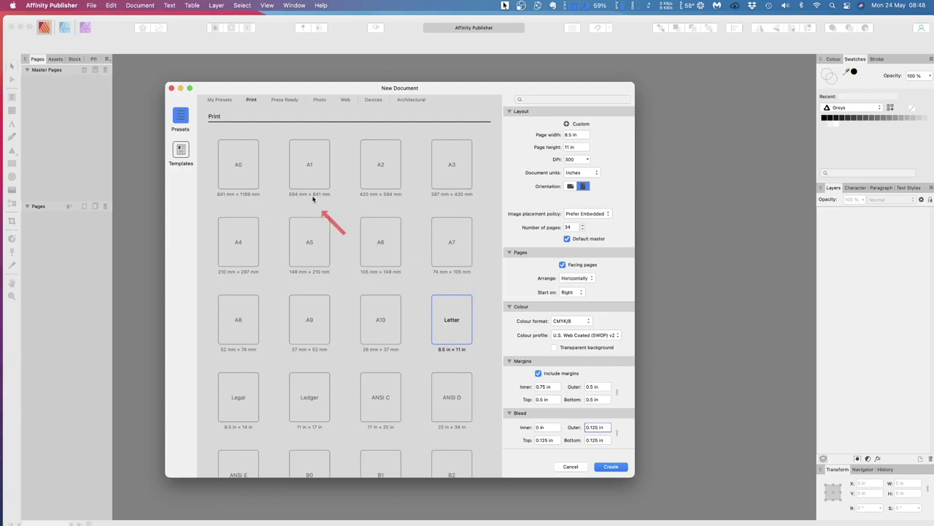
{"action": "left_click", "coordinate": [251, 100]}
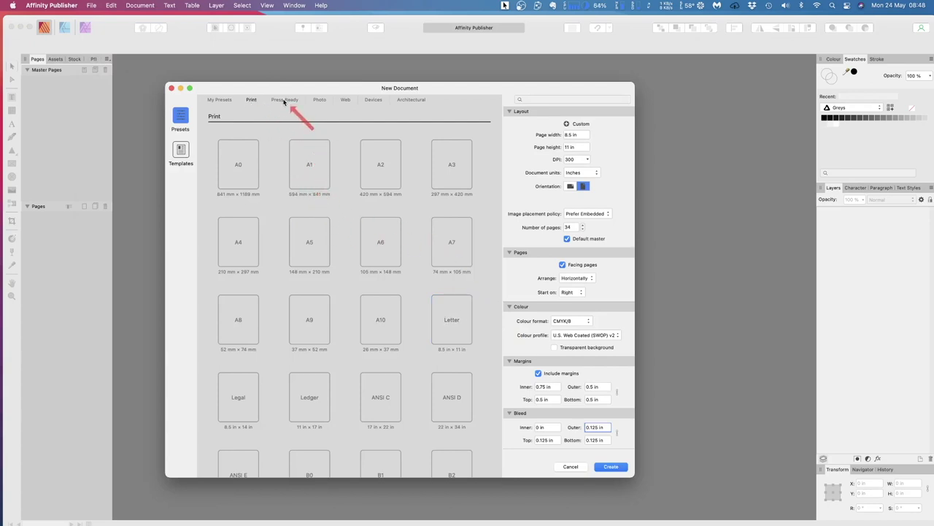
{"action": "left_click_drag", "start_coordinate": [263, 87], "coordinate": [256, 68]}
{"action": "left_click", "coordinate": [174, 130]}
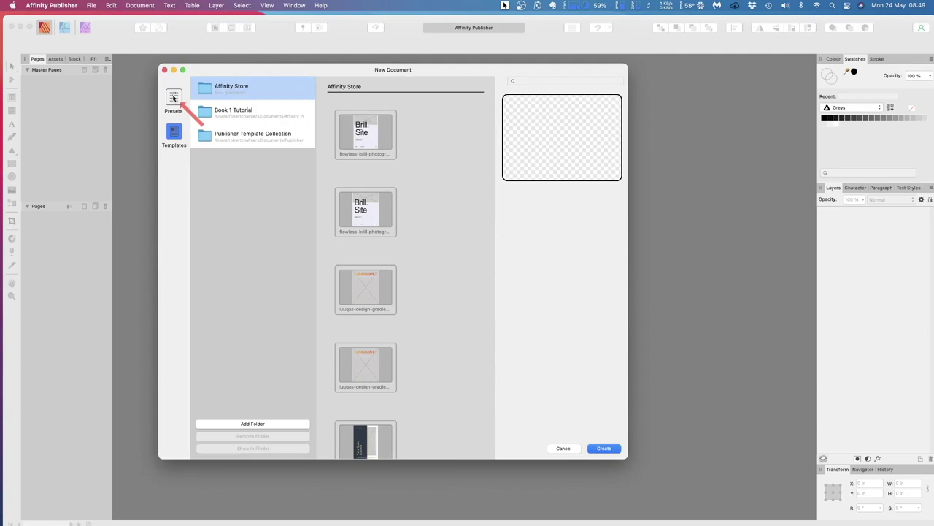
{"action": "left_click", "coordinate": [173, 98]}
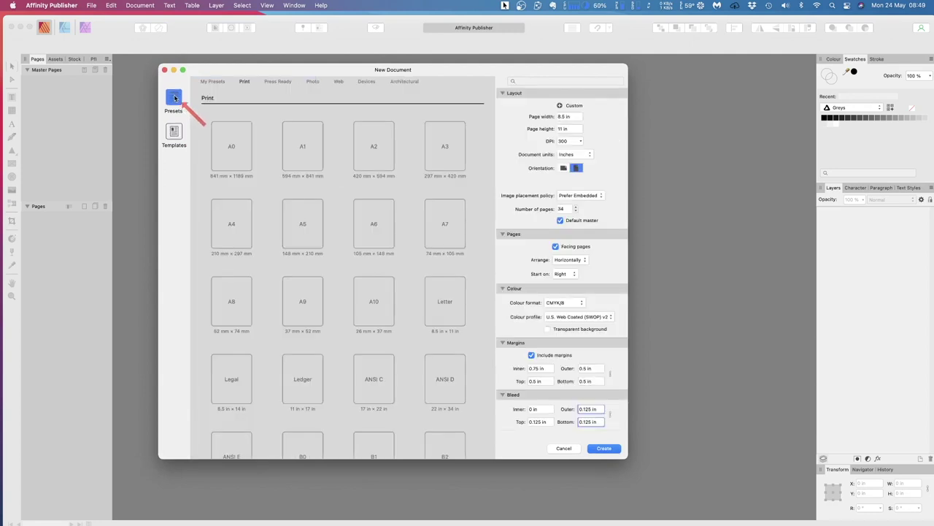
{"action": "left_click", "coordinate": [245, 81]}
{"action": "left_click", "coordinate": [446, 306]}
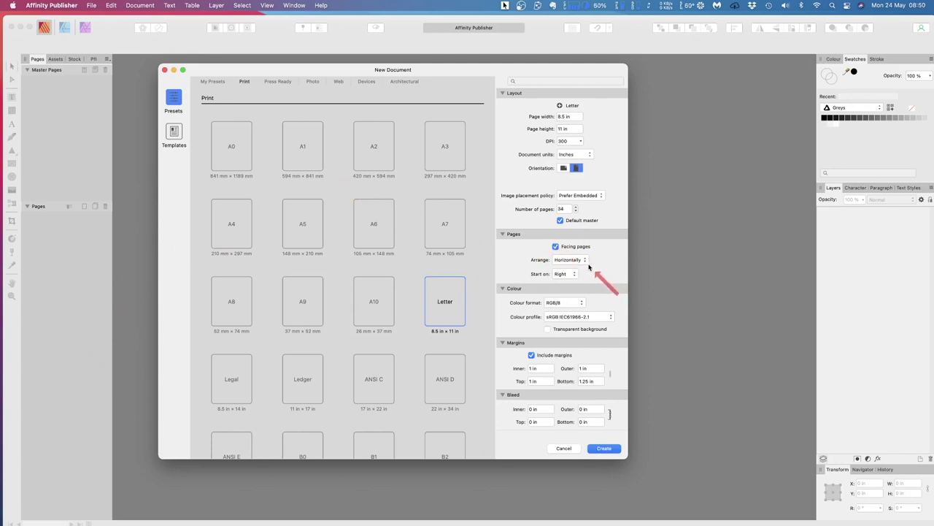
Set the new document's colour format to CMYK/8
{"action": "left_click", "coordinate": [583, 303]}
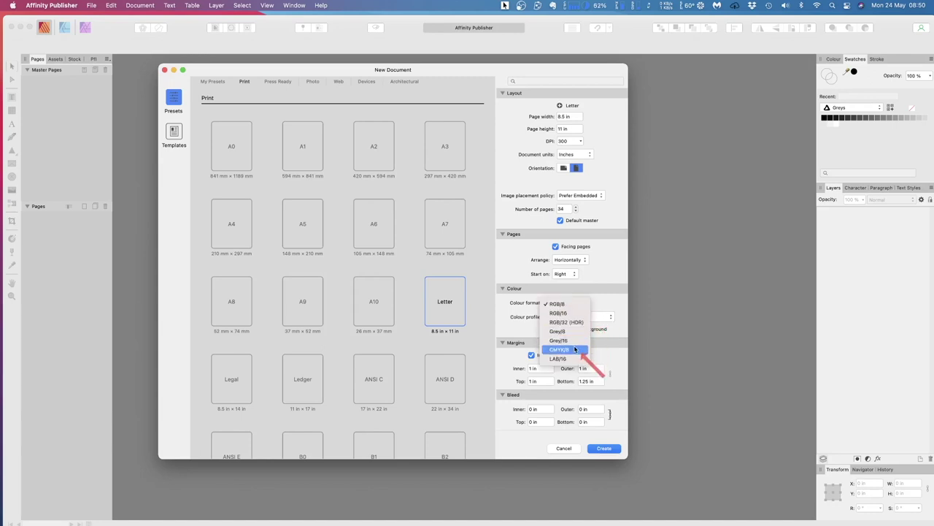
{"action": "left_click", "coordinate": [574, 350]}
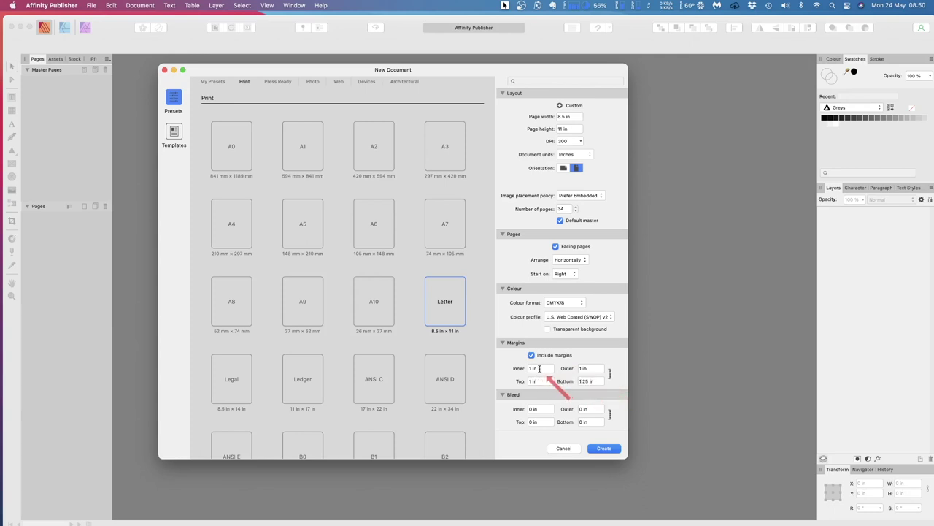
{"action": "left_click_drag", "start_coordinate": [537, 369], "coordinate": [526, 368]}
Set the bleed to 0.125 in on all sides, unlink the values and set the inner bleed to 0 in
{"action": "left_click", "coordinate": [536, 409]}
{"action": "left_click_drag", "start_coordinate": [535, 409], "coordinate": [527, 409]}
{"action": "type", "text": "0.125"}
{"action": "key", "text": "Return"}
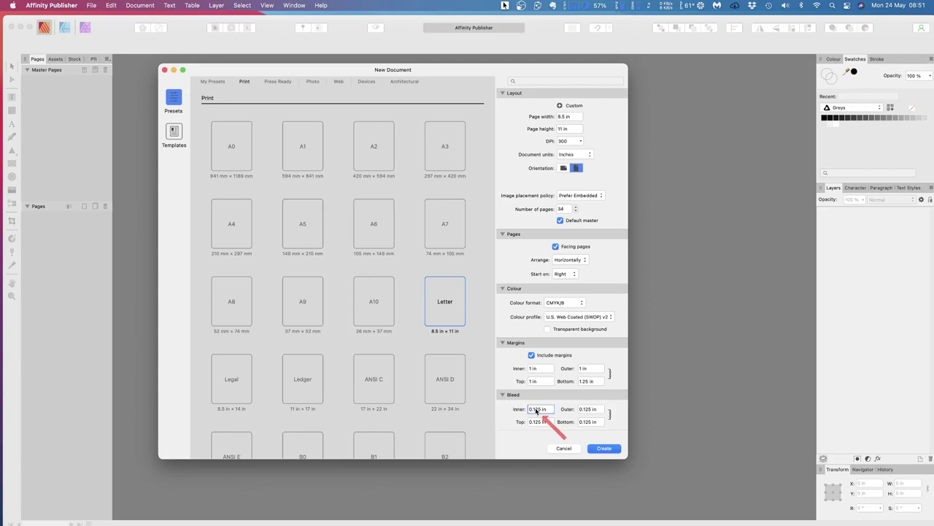
{"action": "triple_click", "coordinate": [543, 408]}
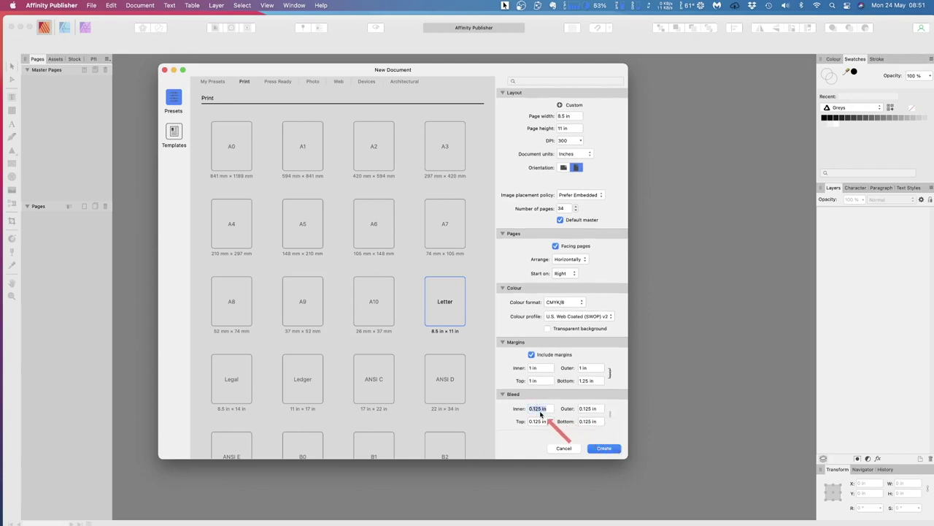
{"action": "type", "text": "0"}
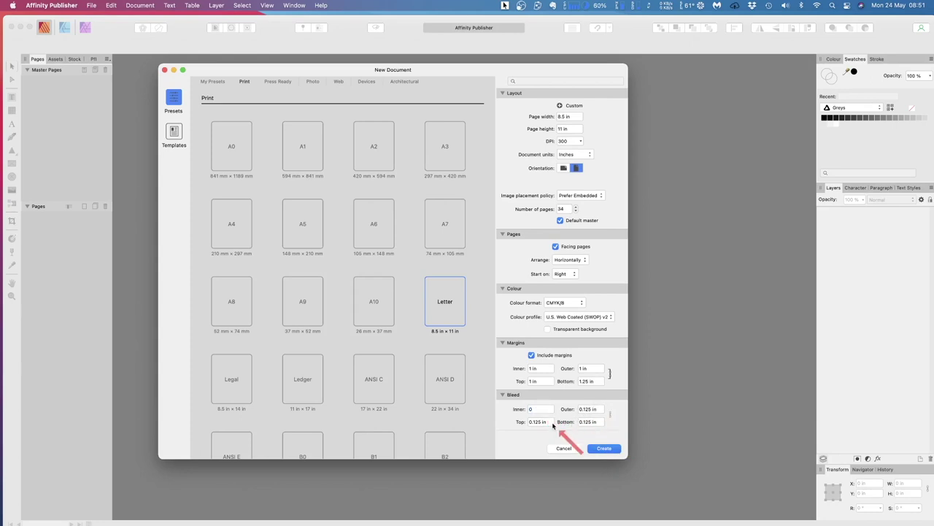
{"action": "key", "text": "Return"}
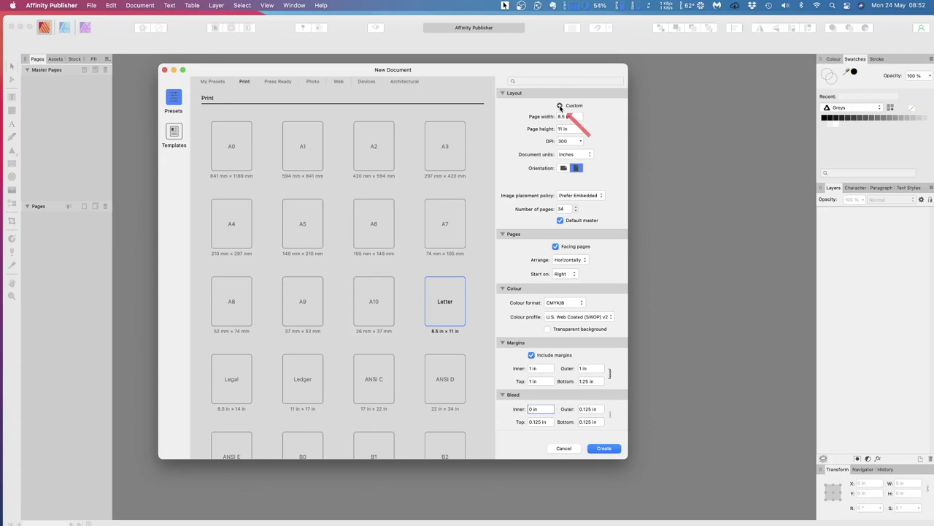
Save the current document settings as a custom preset named "LCP Master"
{"action": "left_click", "coordinate": [560, 106]}
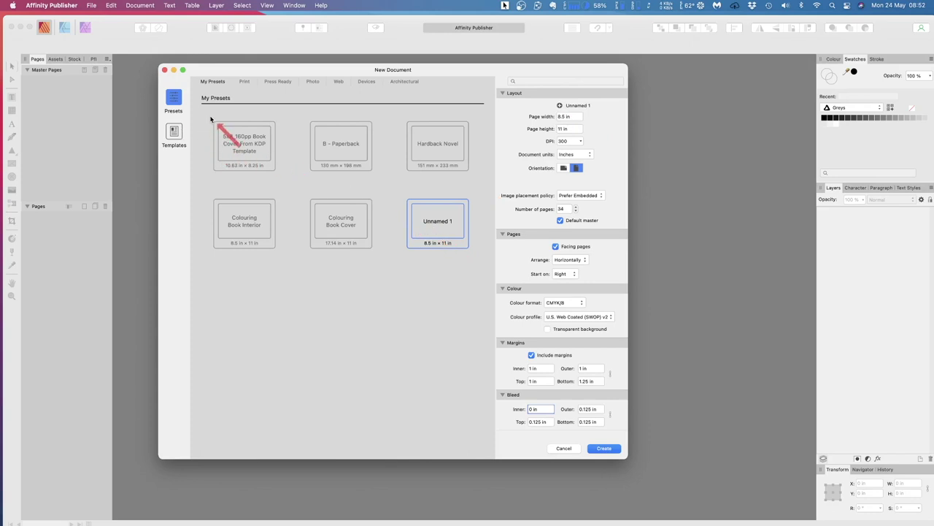
{"action": "right_click", "coordinate": [438, 225]}
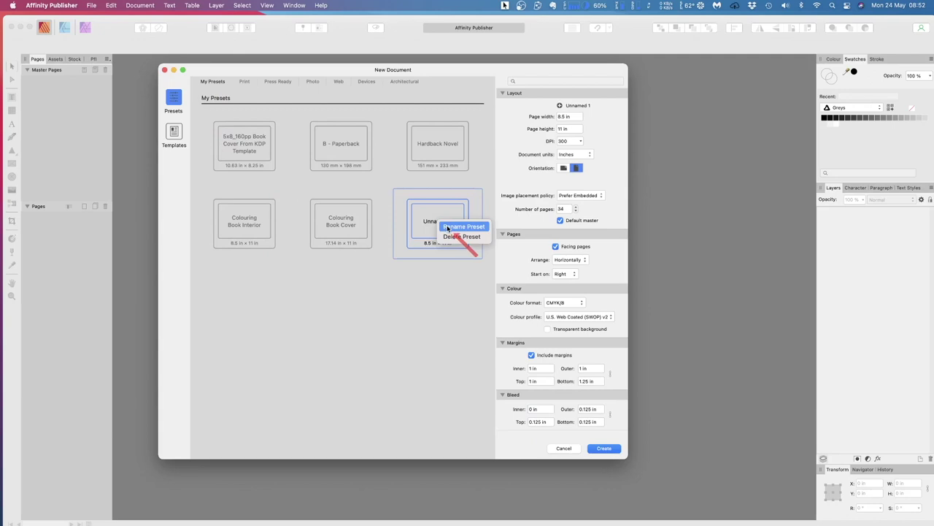
{"action": "left_click", "coordinate": [463, 226]}
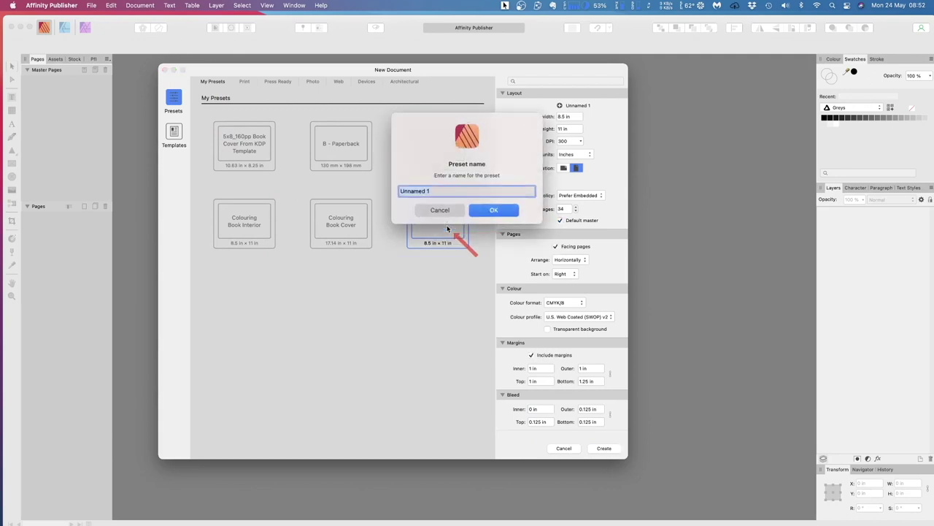
{"action": "type", "text": "LCP Master"}
{"action": "key", "text": "Return"}
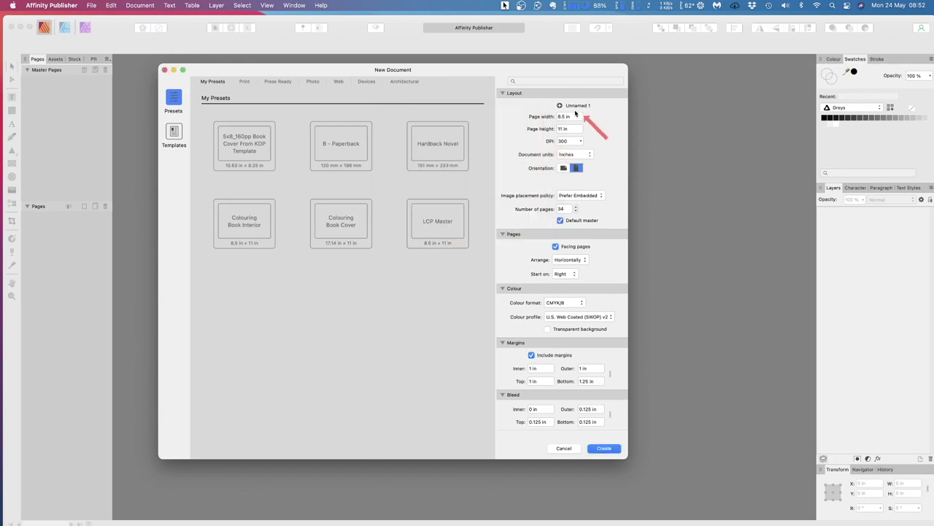
Create the document from the LCP Master preset
{"action": "left_click", "coordinate": [438, 224]}
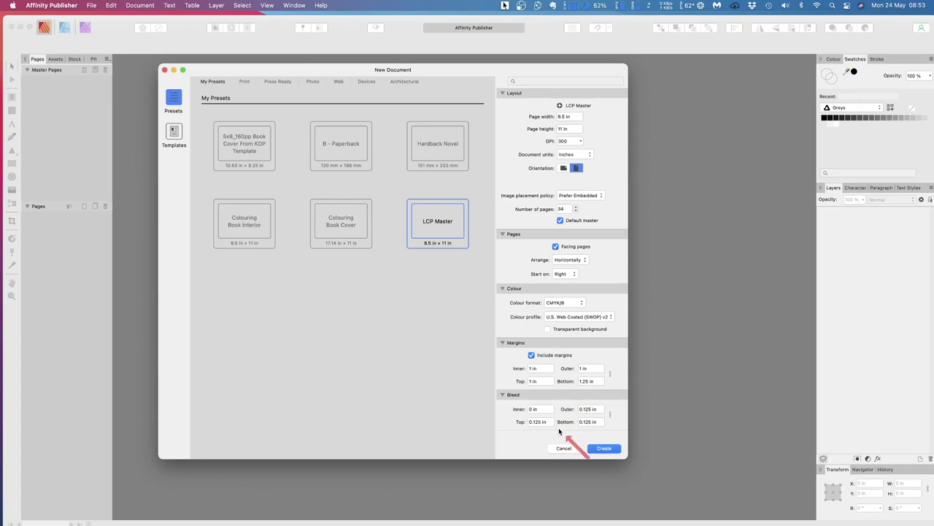
{"action": "left_click", "coordinate": [602, 450]}
{"action": "left_click", "coordinate": [603, 449]}
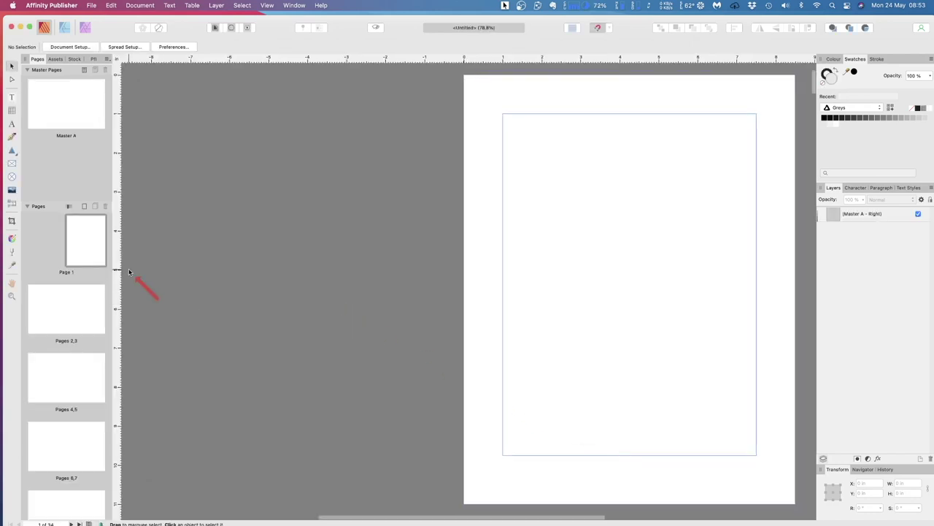
Look through the document's page thumbnails to the last page and display page 1
{"action": "scroll", "coordinate": [95, 236], "scroll_direction": "down", "scroll_amount": 15}
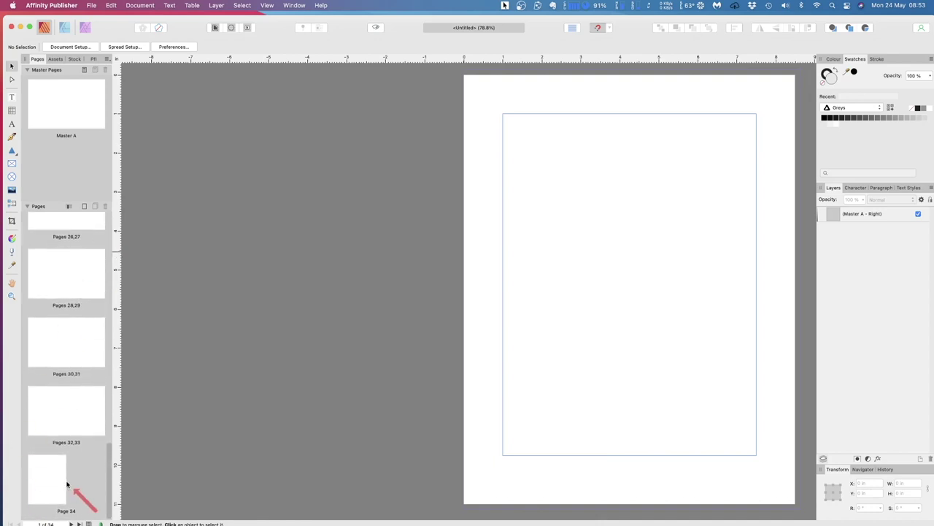
{"action": "scroll", "coordinate": [79, 324], "scroll_direction": "up", "scroll_amount": 10}
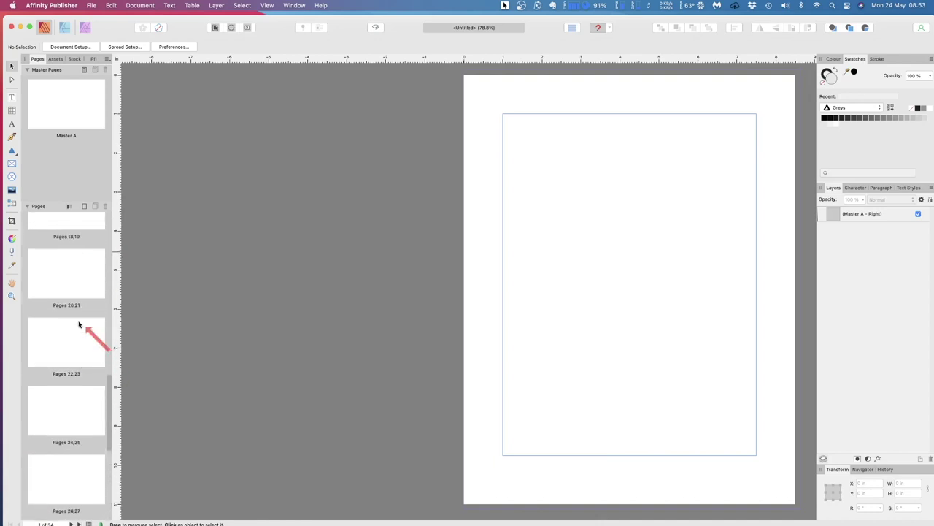
{"action": "scroll", "coordinate": [79, 324], "scroll_direction": "up", "scroll_amount": 5}
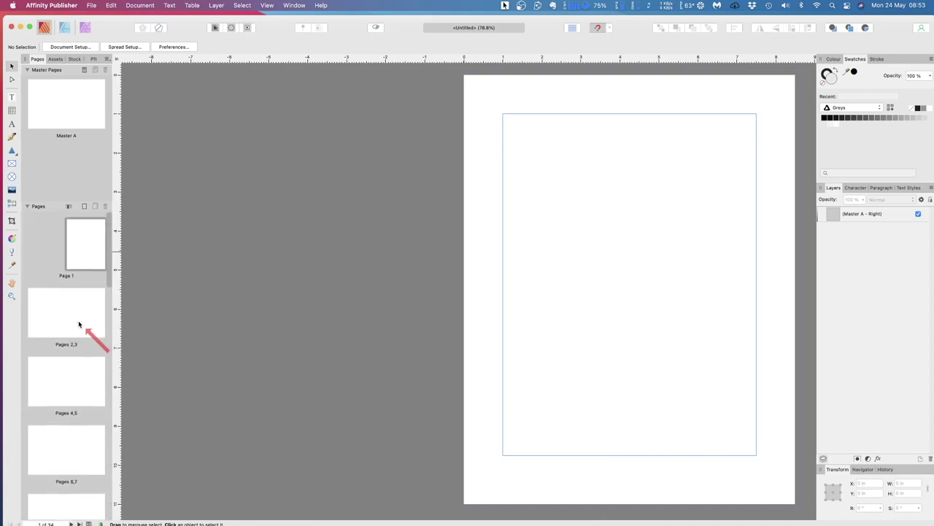
{"action": "double_click", "coordinate": [87, 236]}
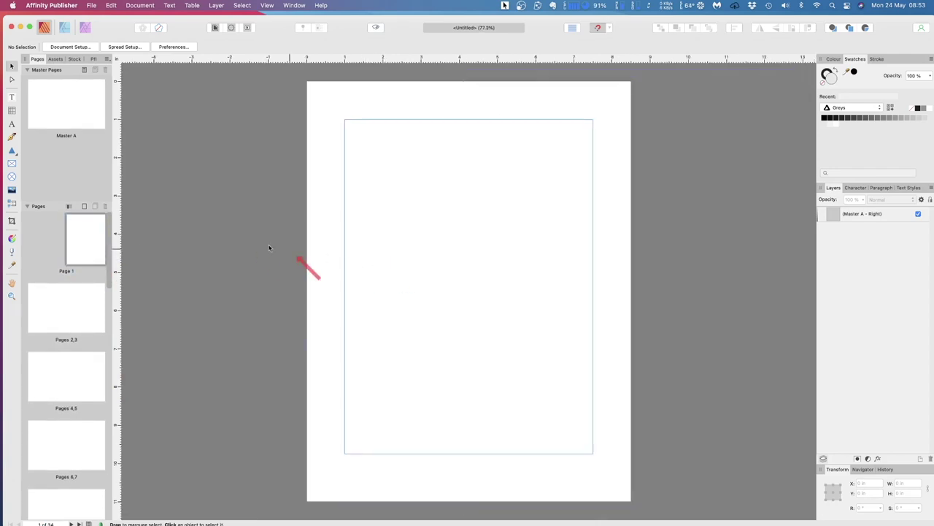
Open Master A and add a second facing-pages master at portrait Letter size, 8.5 × 11 in
{"action": "double_click", "coordinate": [61, 109]}
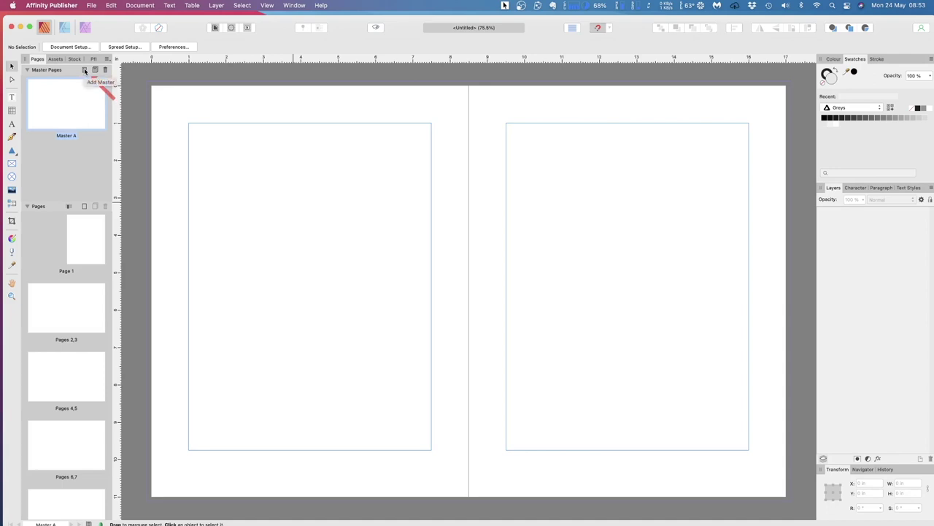
{"action": "left_click", "coordinate": [85, 71]}
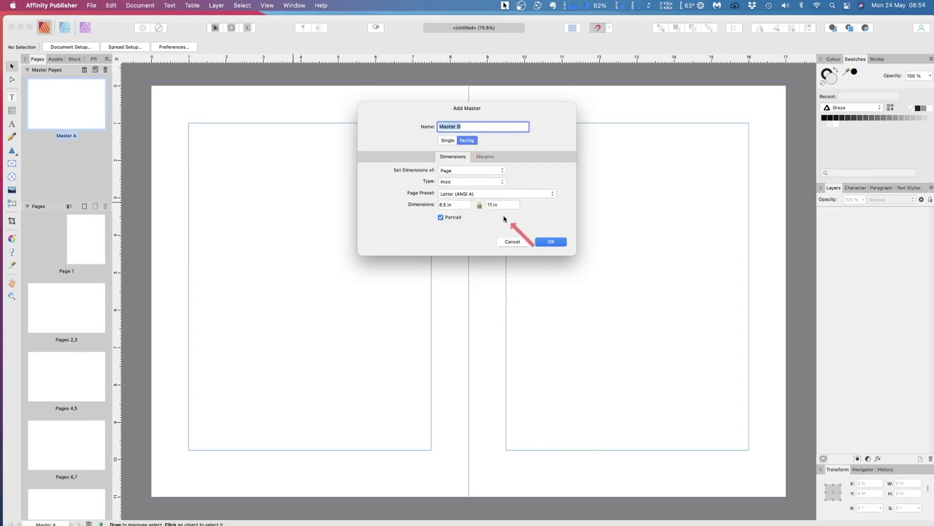
{"action": "left_click", "coordinate": [553, 242]}
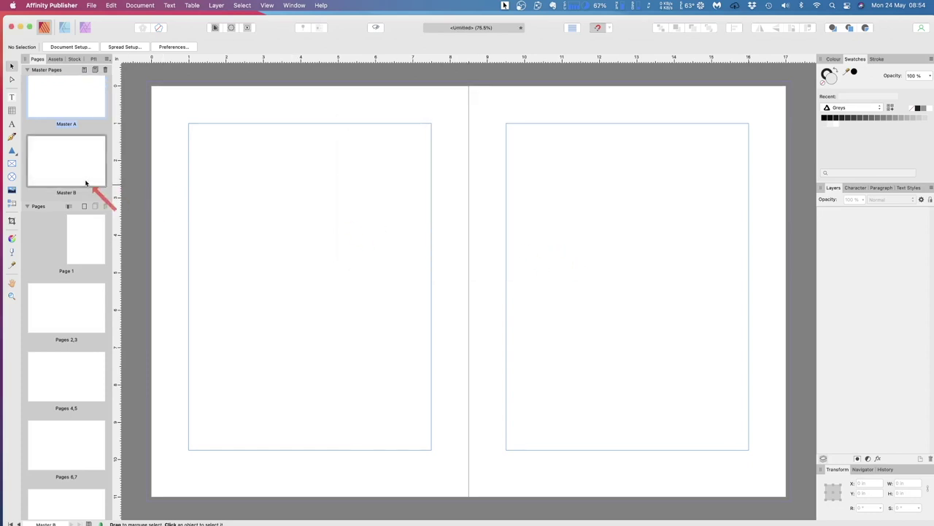
Collapse the Pages section and open Master A for editing
{"action": "left_click", "coordinate": [28, 207]}
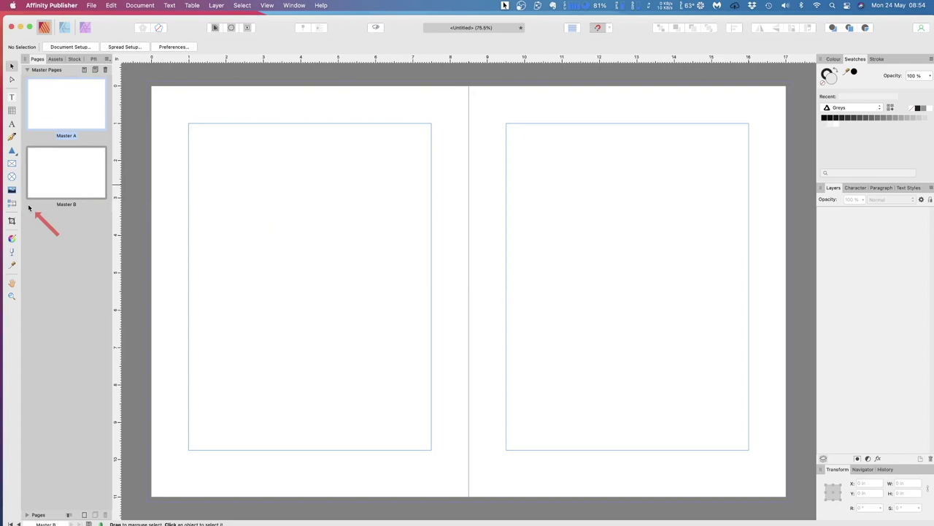
{"action": "left_click", "coordinate": [66, 173]}
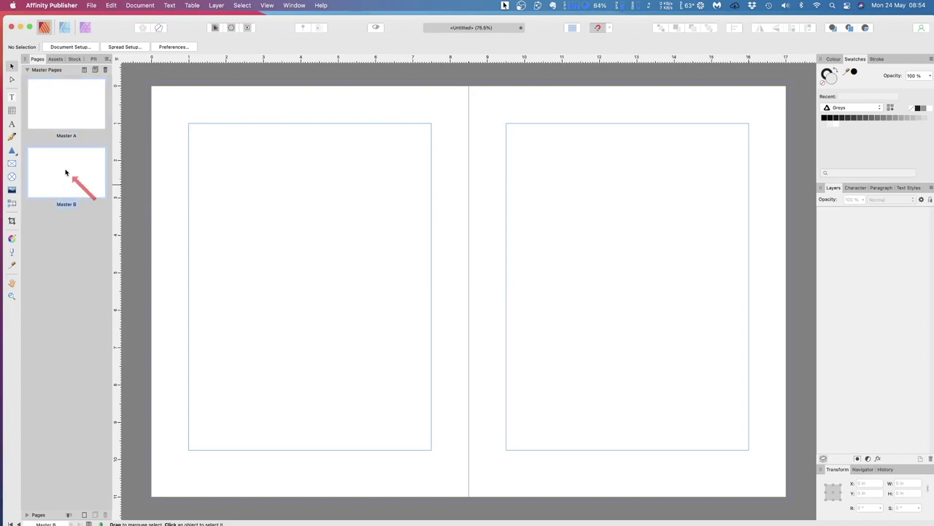
{"action": "left_click", "coordinate": [66, 100]}
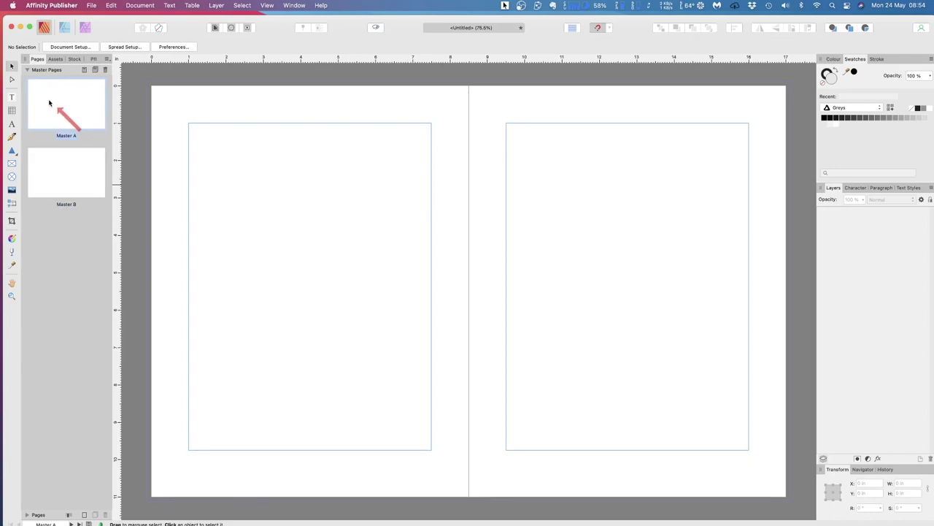
Draw a text frame about 1.19 × 0.28 in just below the lower margin of Master A's left page
{"action": "left_click", "coordinate": [11, 98]}
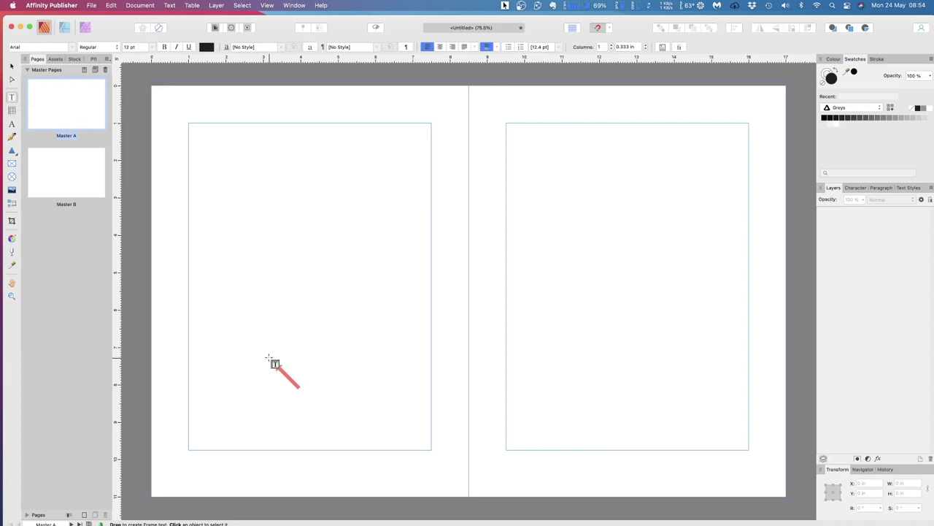
{"action": "scroll", "coordinate": [289, 453], "scroll_direction": "right", "scroll_amount": 1}
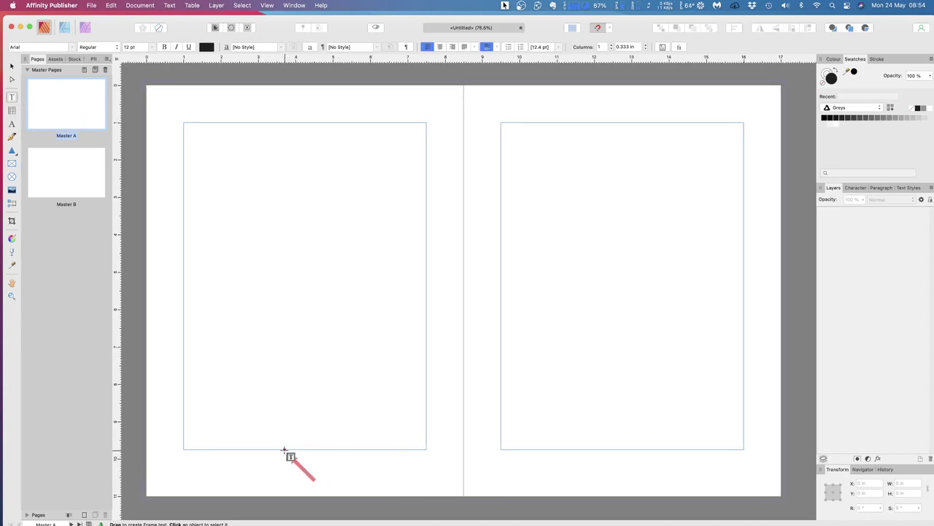
{"action": "left_click_drag", "start_coordinate": [285, 451], "coordinate": [329, 460]}
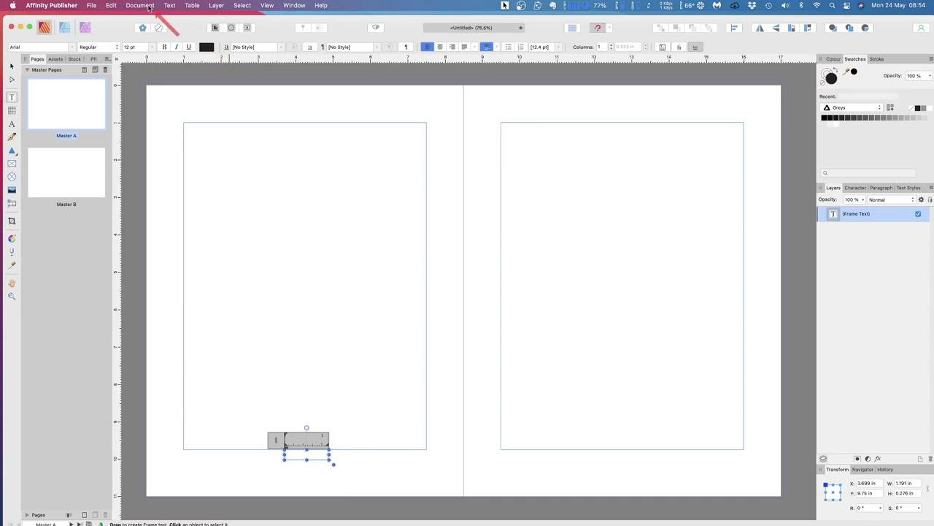
Insert a Page Number field in the new text frame and centre-align it
{"action": "left_click", "coordinate": [148, 7]}
{"action": "mouse_move", "coordinate": [169, 7]}
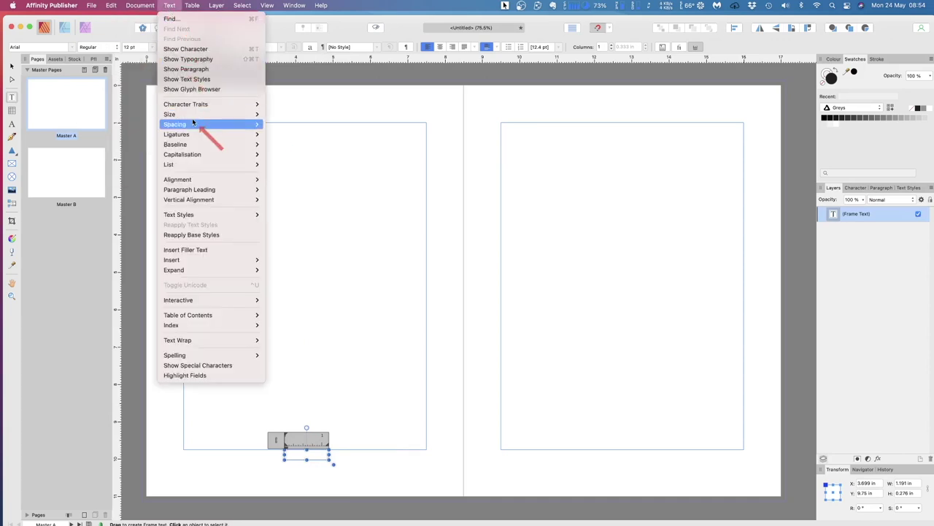
{"action": "mouse_move", "coordinate": [191, 261]}
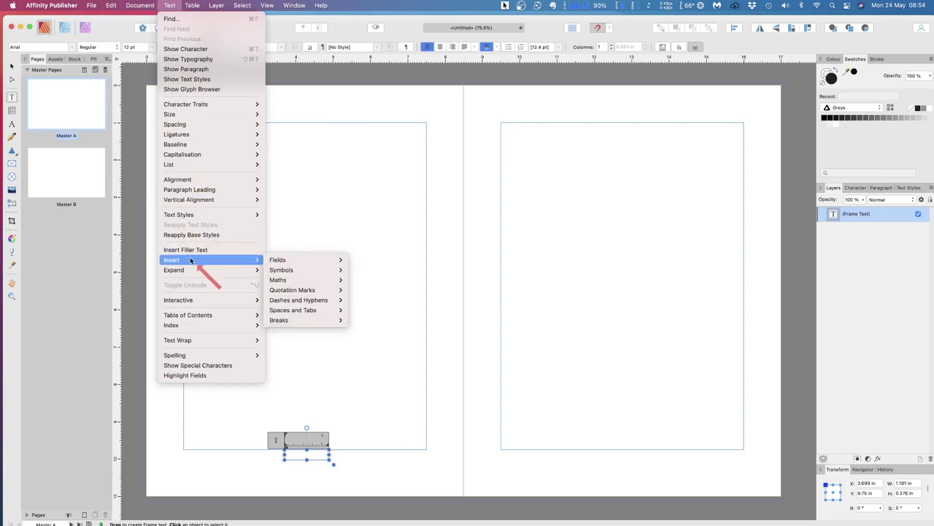
{"action": "mouse_move", "coordinate": [307, 261]}
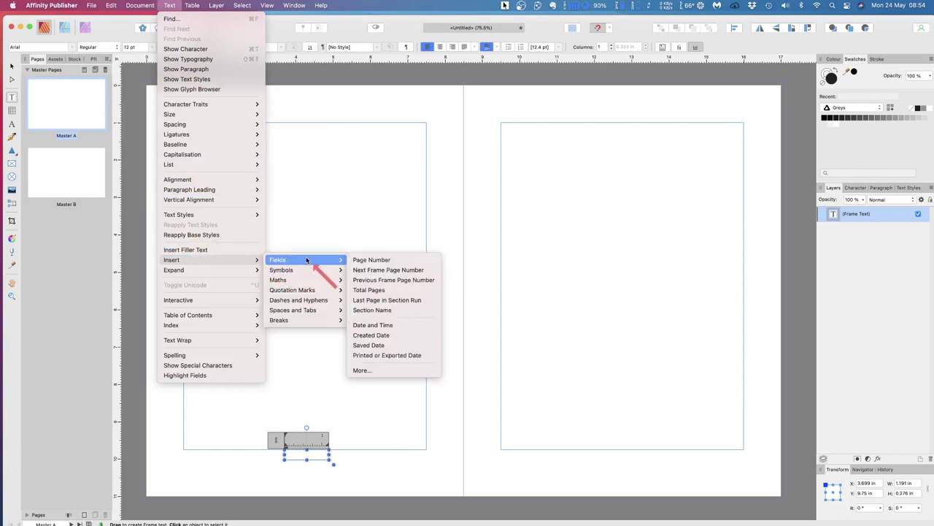
{"action": "left_click", "coordinate": [372, 261]}
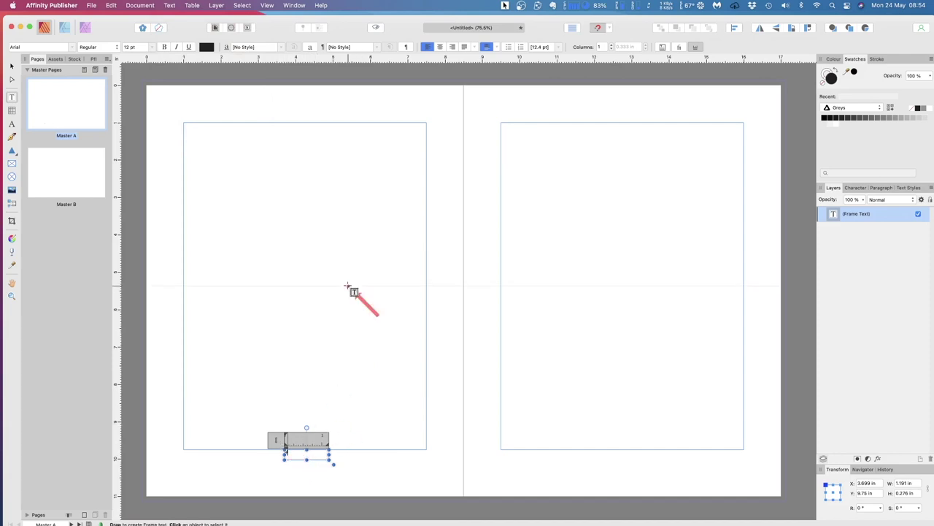
{"action": "left_click", "coordinate": [440, 48]}
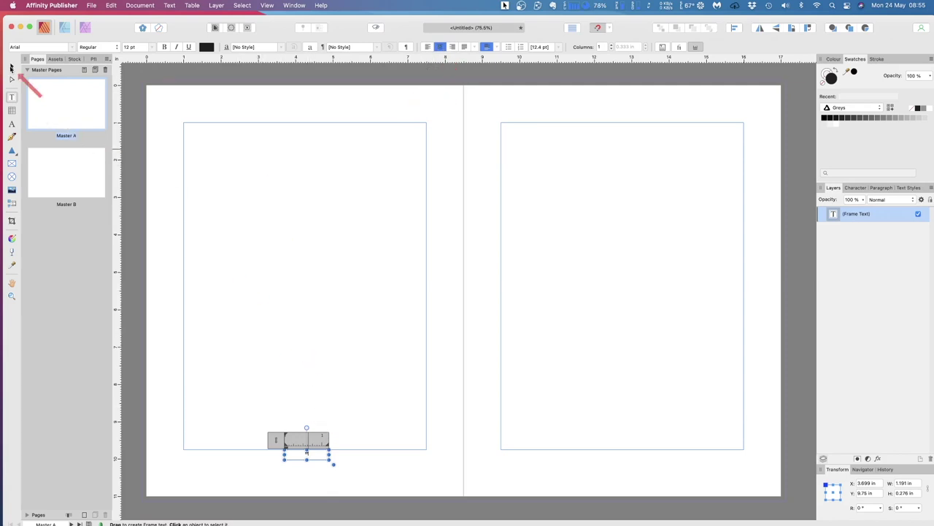
Move the page-number frame so it is horizontally centred on the left page, against the lower margin
{"action": "left_click", "coordinate": [12, 67]}
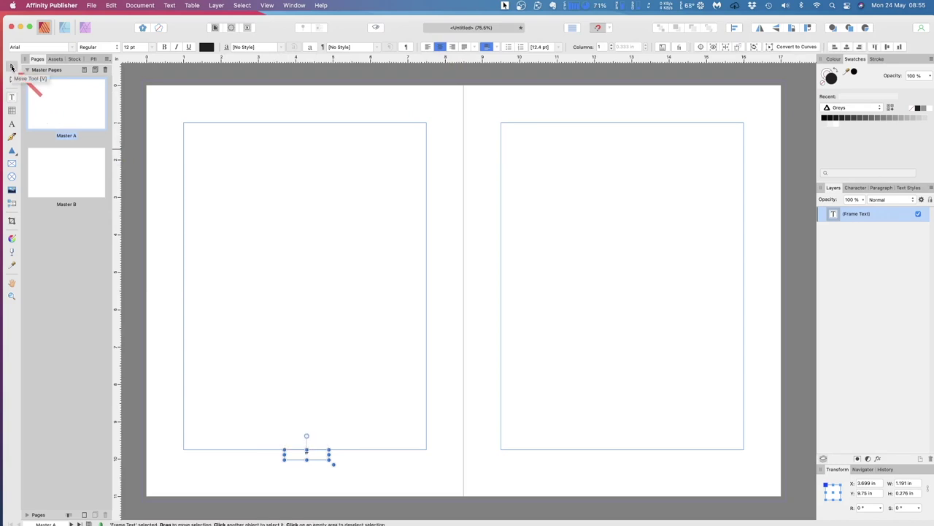
{"action": "scroll", "coordinate": [299, 387], "scroll_direction": "up", "scroll_amount": 1}
{"action": "scroll", "coordinate": [319, 450], "scroll_direction": "down", "scroll_amount": 1}
{"action": "left_click_drag", "start_coordinate": [307, 457], "coordinate": [306, 457]}
{"action": "left_click_drag", "start_coordinate": [306, 457], "coordinate": [306, 457]}
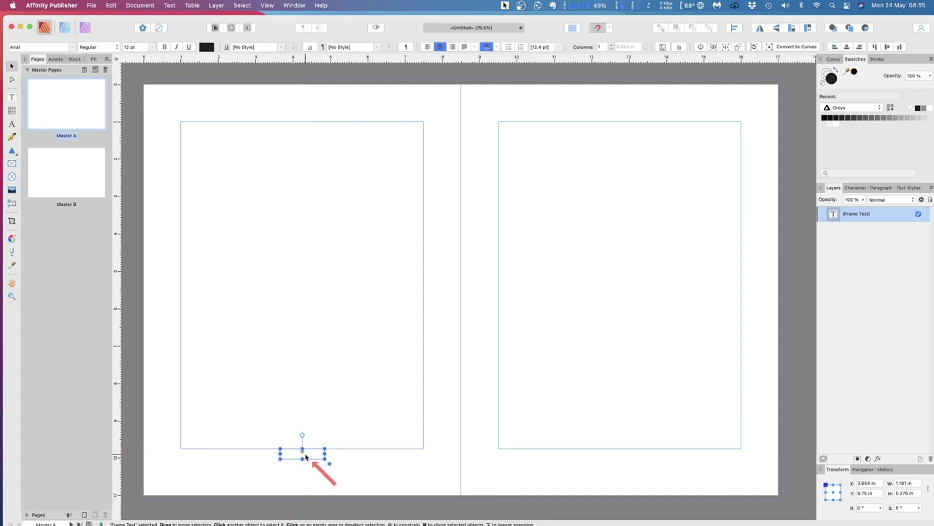
Paste a copy of the page-number frame and place it centred below the lower margin of the right page
{"action": "key", "text": "super+v"}
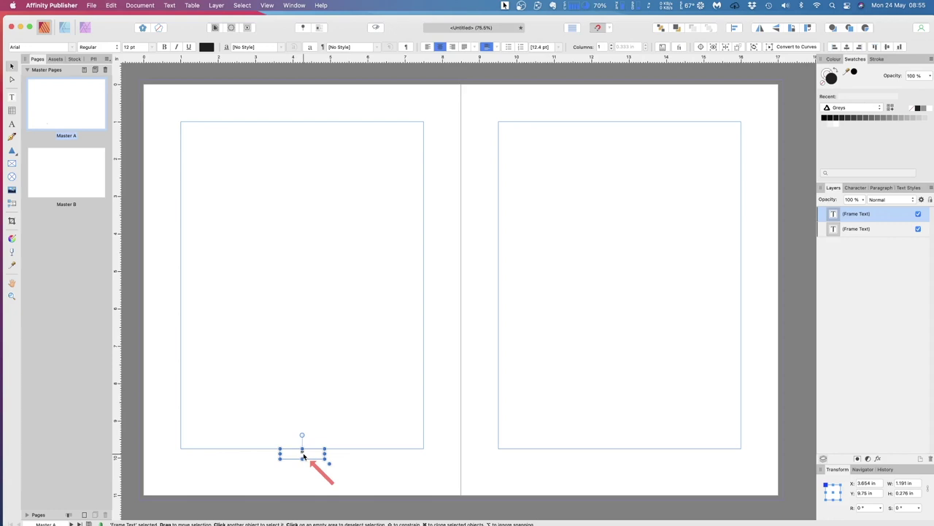
{"action": "left_click_drag", "start_coordinate": [302, 454], "coordinate": [621, 455]}
{"action": "left_click", "coordinate": [315, 454]}
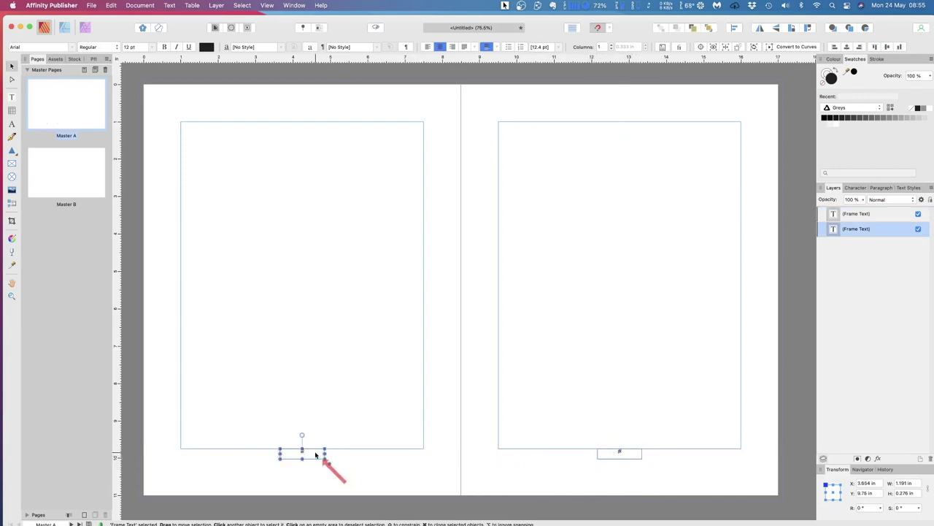
{"action": "left_click", "coordinate": [624, 454]}
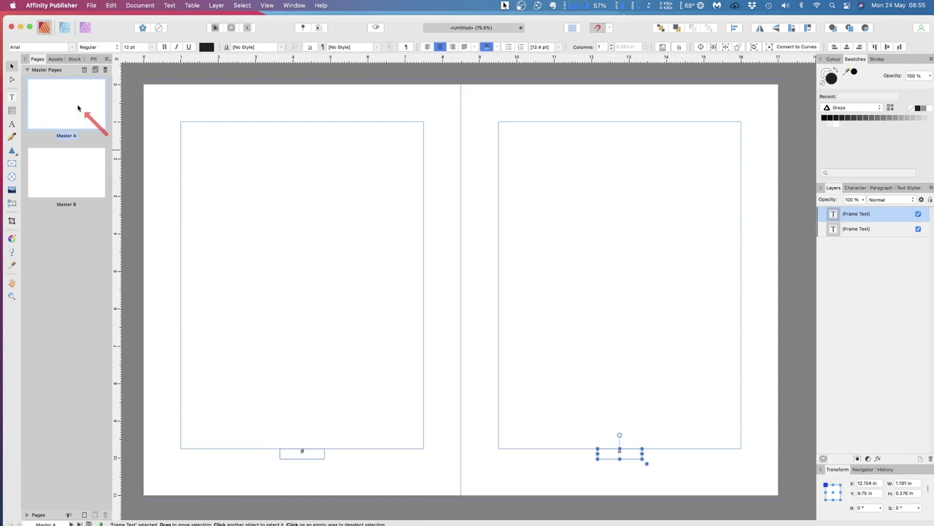
Save the document in the Music folder under the name LCP Master
{"action": "left_click", "coordinate": [93, 6]}
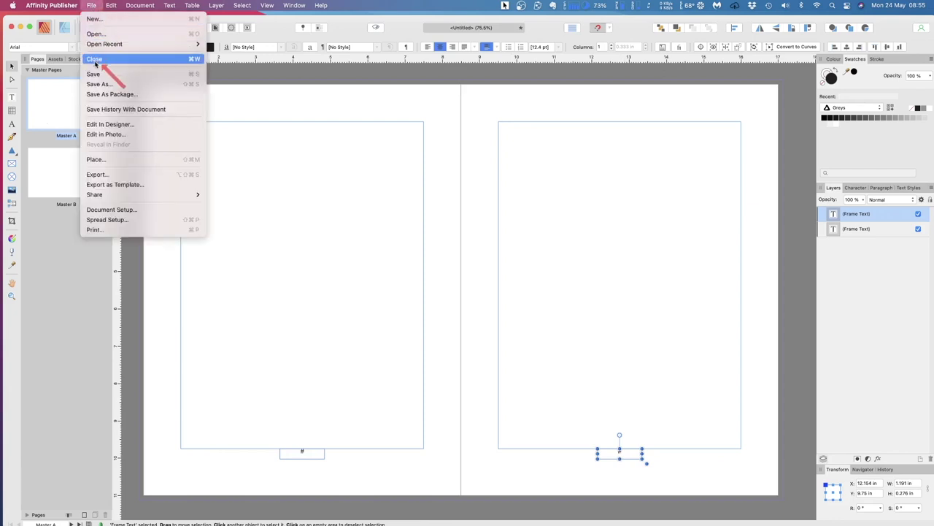
{"action": "left_click", "coordinate": [101, 85]}
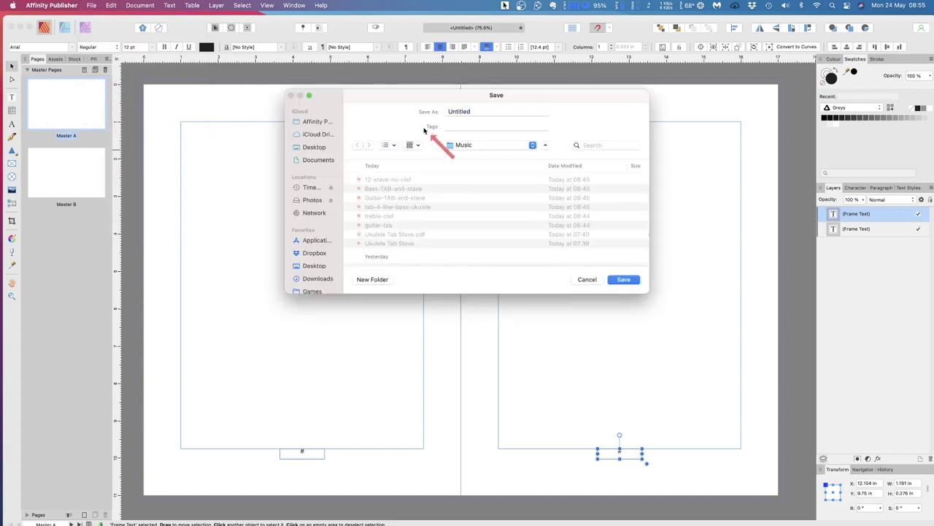
{"action": "left_click", "coordinate": [479, 111]}
{"action": "key", "text": "BackSpace"}
{"action": "key", "text": "BackSpace"}
{"action": "key", "text": "BackSpace"}
{"action": "key", "text": "BackSpace"}
{"action": "key", "text": "BackSpace"}
{"action": "key", "text": "BackSpace"}
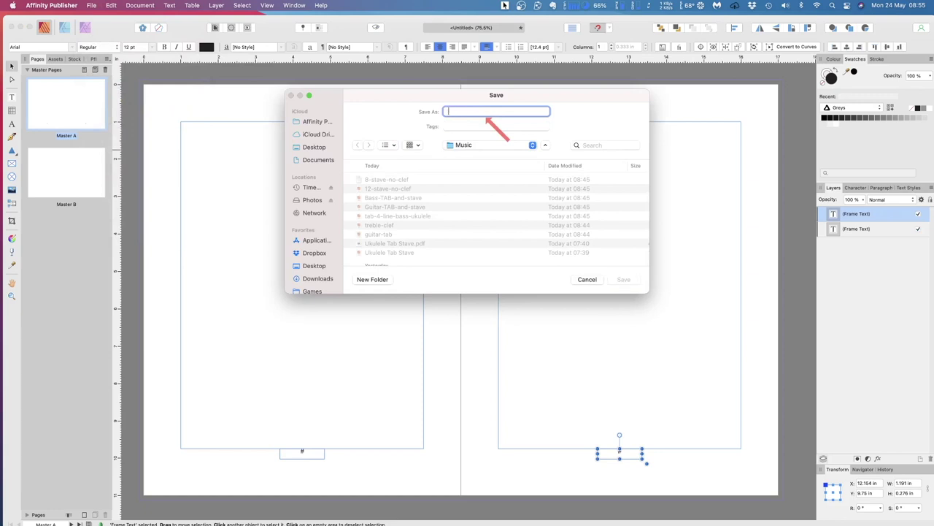
{"action": "type", "text": "LCP Master"}
{"action": "key", "text": "Return"}
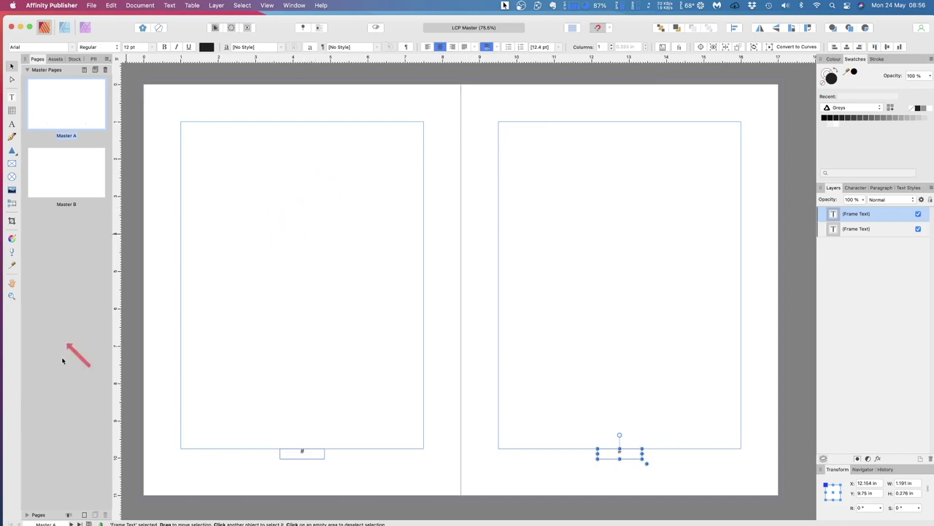
Expand the Pages section and examine the page numbering on page 1, pages 2 and 3, Master A and Master B
{"action": "left_click", "coordinate": [29, 515]}
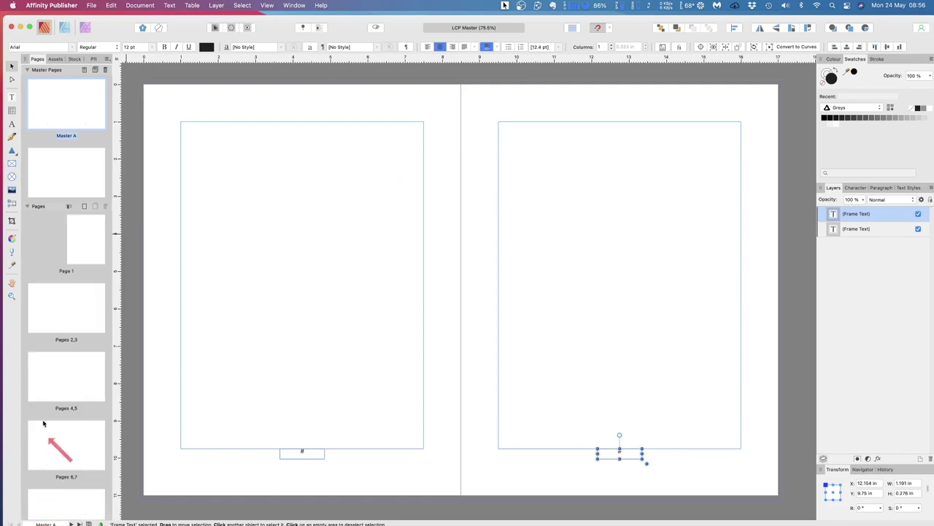
{"action": "left_click", "coordinate": [83, 227]}
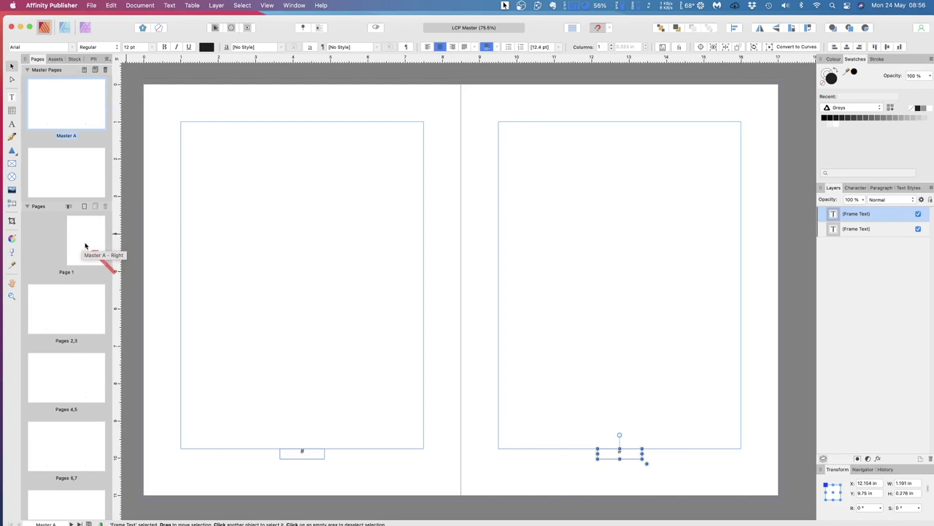
{"action": "double_click", "coordinate": [85, 246]}
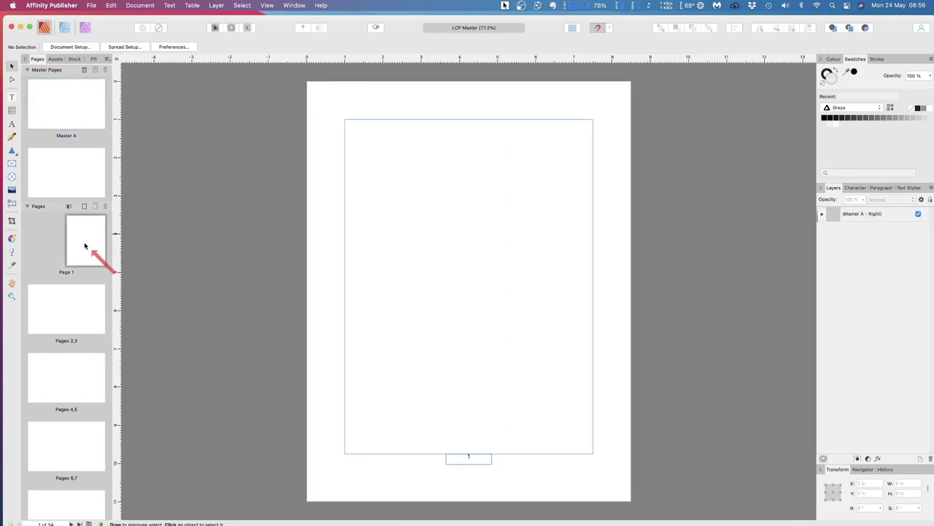
{"action": "double_click", "coordinate": [50, 314]}
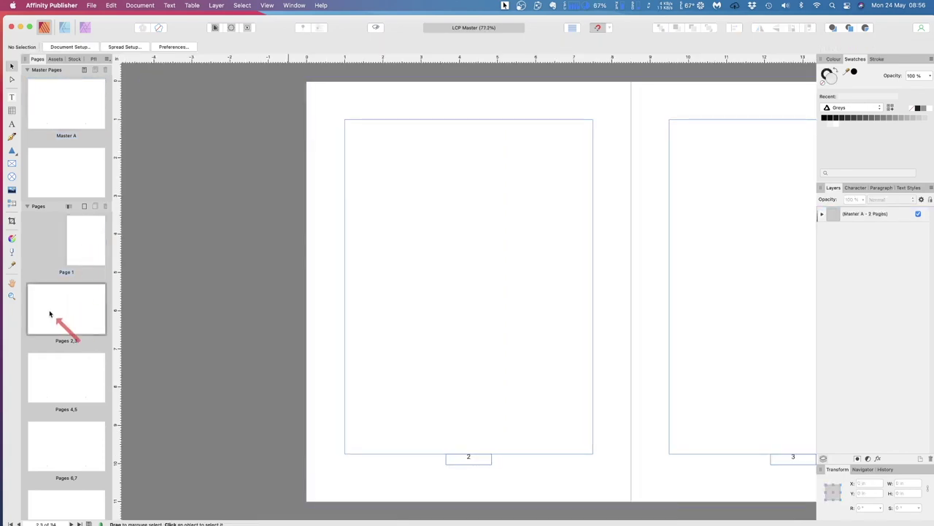
{"action": "double_click", "coordinate": [91, 315]}
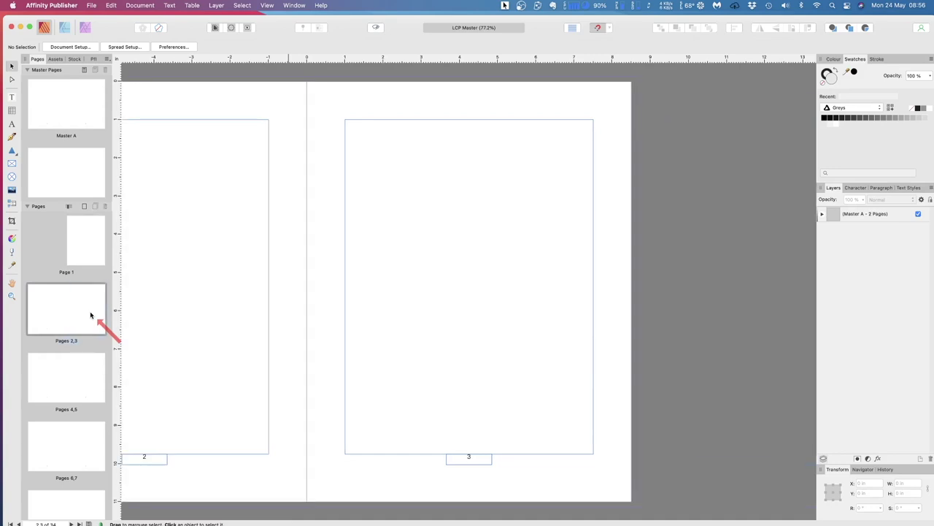
{"action": "double_click", "coordinate": [85, 246]}
{"action": "double_click", "coordinate": [71, 106]}
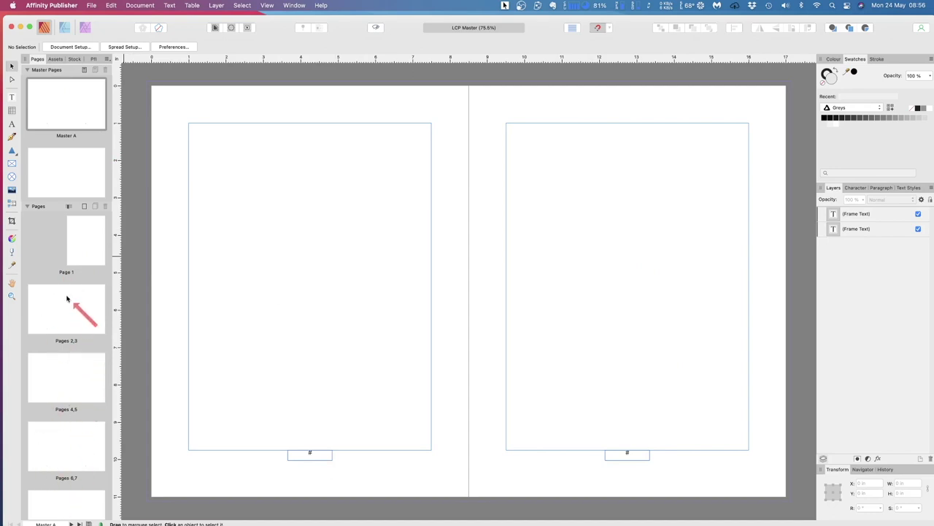
{"action": "double_click", "coordinate": [68, 173]}
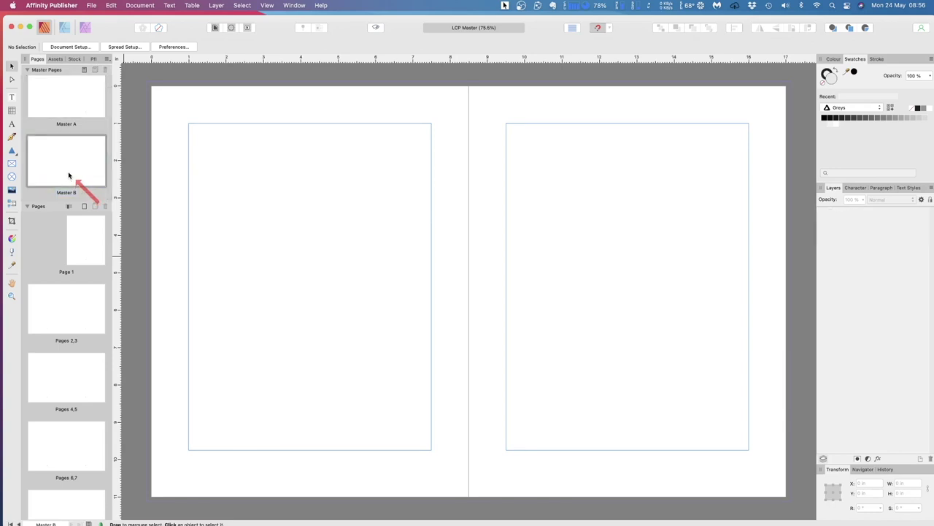
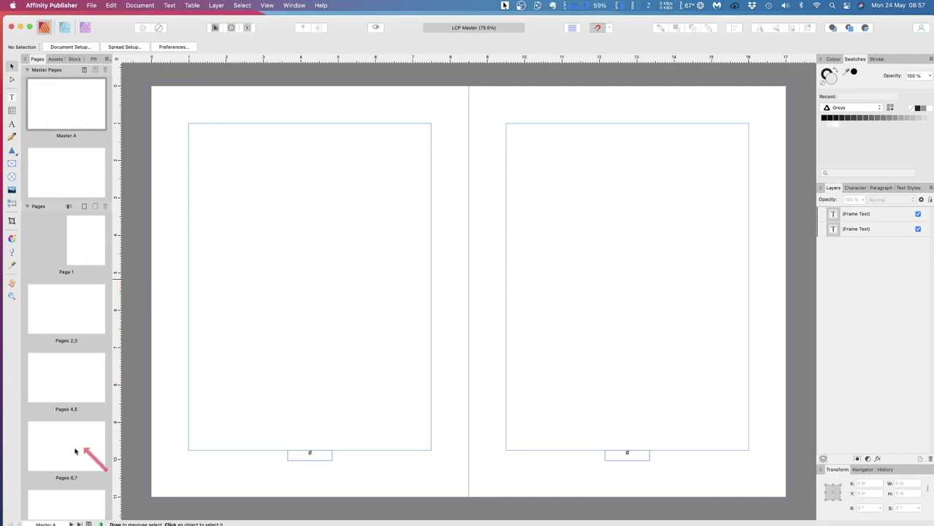
Look through the document's page thumbnails and display page 1
{"action": "scroll", "coordinate": [78, 440], "scroll_direction": "down", "scroll_amount": 10}
{"action": "scroll", "coordinate": [74, 423], "scroll_direction": "up", "scroll_amount": 3}
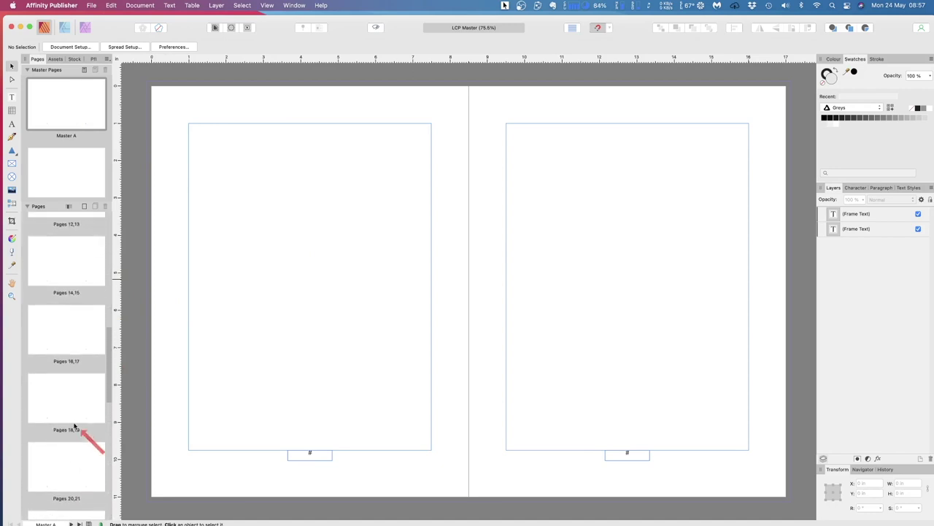
{"action": "scroll", "coordinate": [74, 424], "scroll_direction": "up", "scroll_amount": 8}
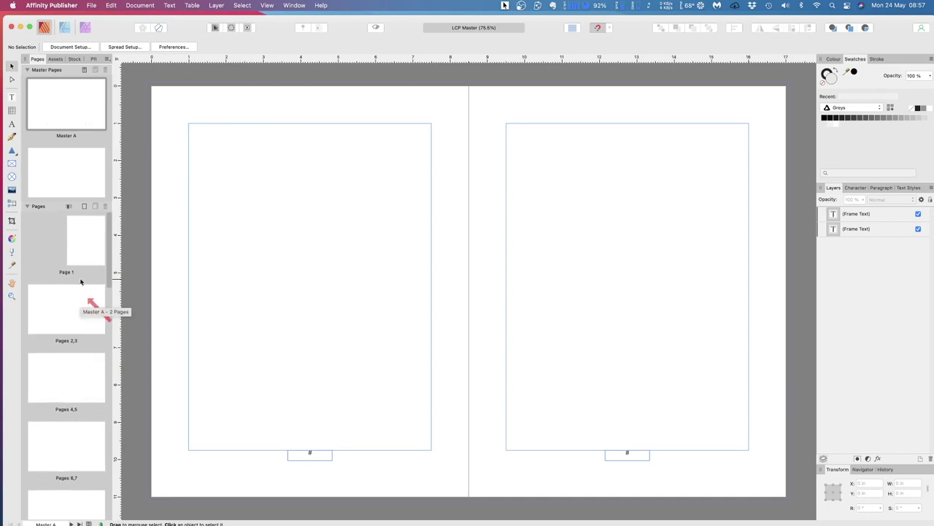
{"action": "left_click", "coordinate": [83, 252]}
{"action": "double_click", "coordinate": [87, 245]}
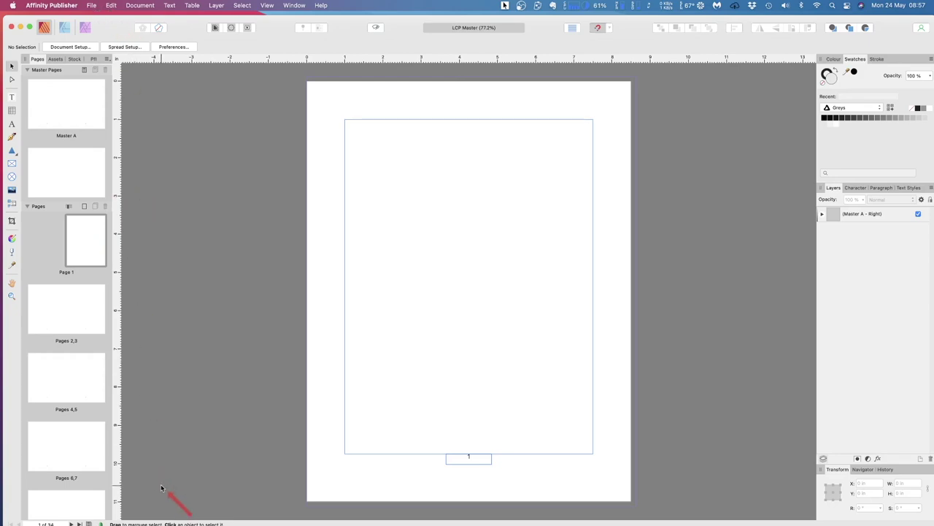
Switch to the Music folder in Finder and preview the ukulele-tab-stave document and the 8-stave-no-clef and Bass-TAB-and-stave PDFs
{"action": "mouse_move", "coordinate": [109, 511]}
{"action": "left_click", "coordinate": [34, 508]}
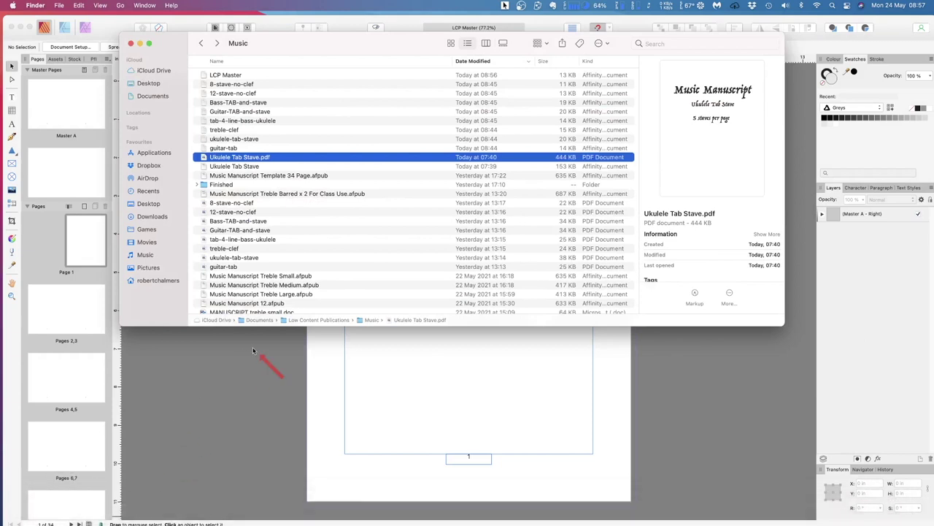
{"action": "left_click", "coordinate": [235, 141]}
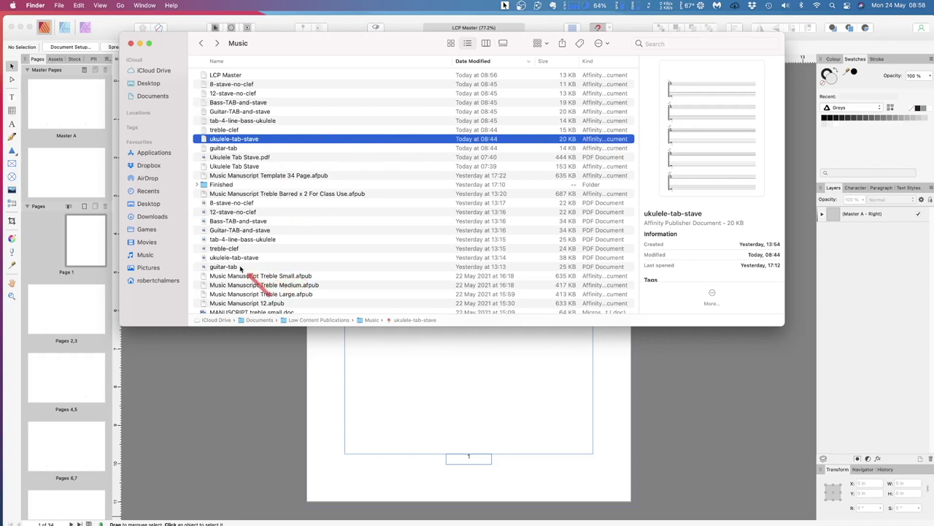
{"action": "left_click", "coordinate": [235, 204]}
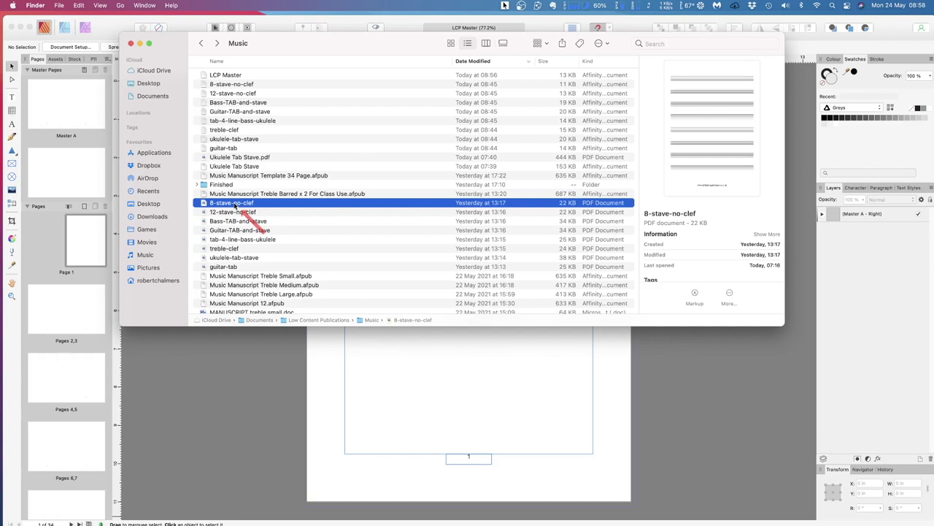
{"action": "left_click", "coordinate": [234, 222]}
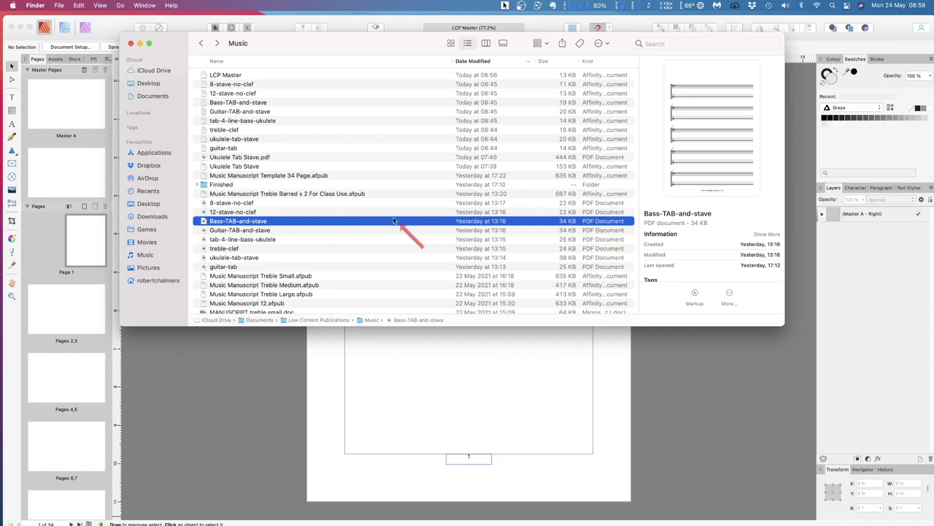
Open the Bass-TAB-and-stave PDF in Affinity Publisher with 300 DPI and CMYK, favouring editable text and grouping text lines into frames
{"action": "right_click", "coordinate": [229, 223]}
{"action": "mouse_move", "coordinate": [268, 236]}
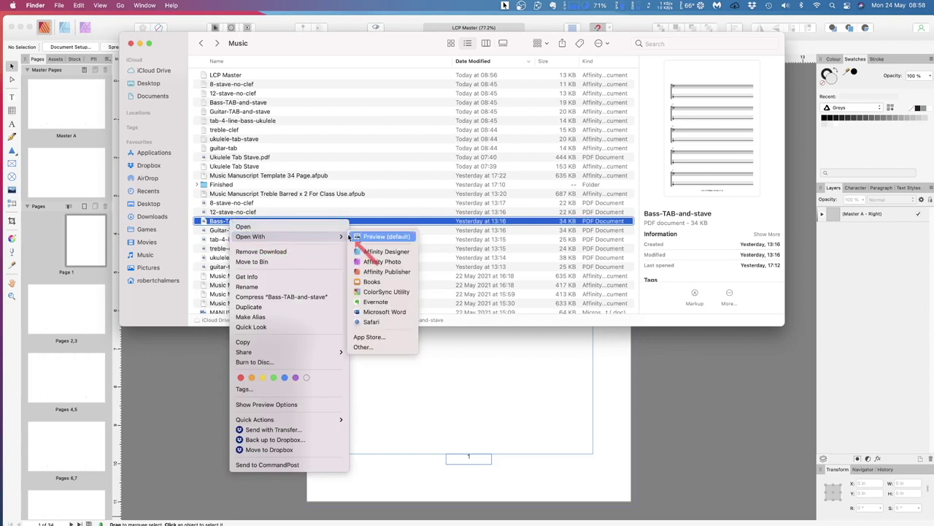
{"action": "left_click", "coordinate": [386, 272]}
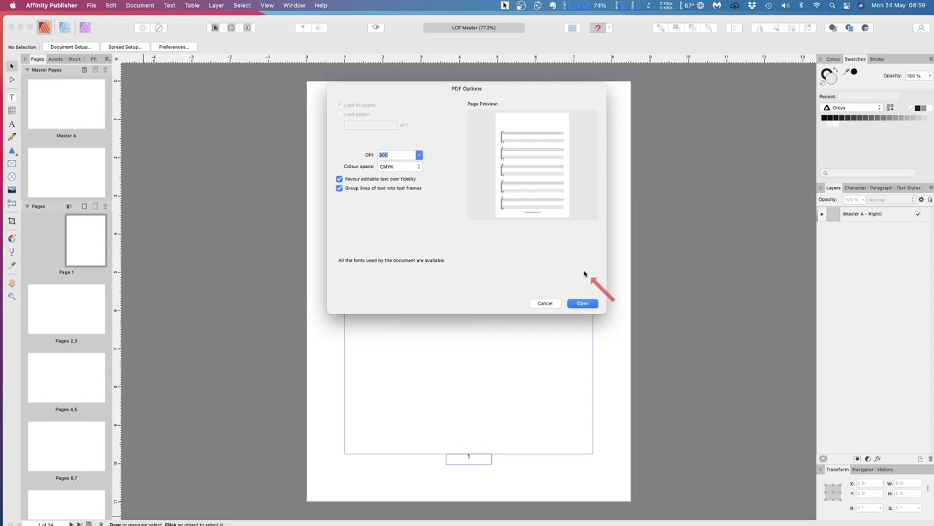
{"action": "left_click", "coordinate": [583, 304]}
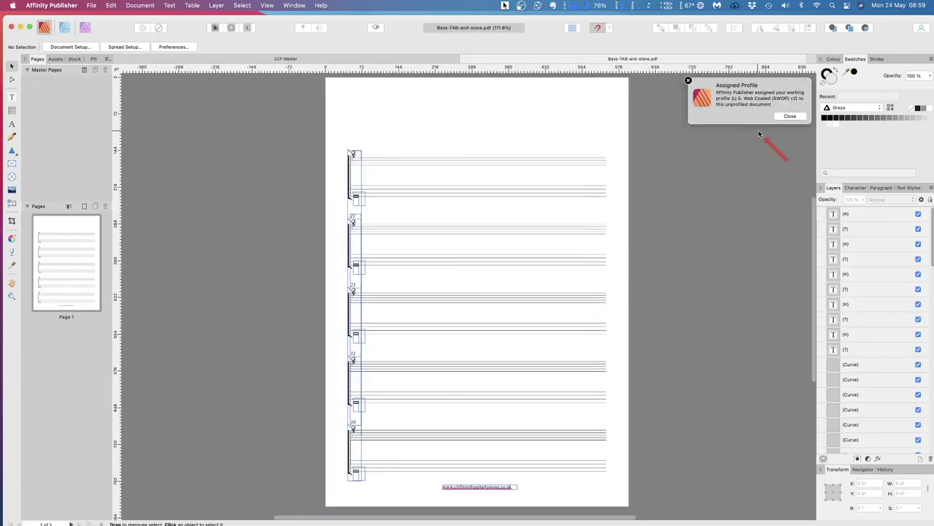
Dismiss the assigned-profile notice and delete the website address text at the foot of the imported stave page
{"action": "left_click", "coordinate": [791, 117]}
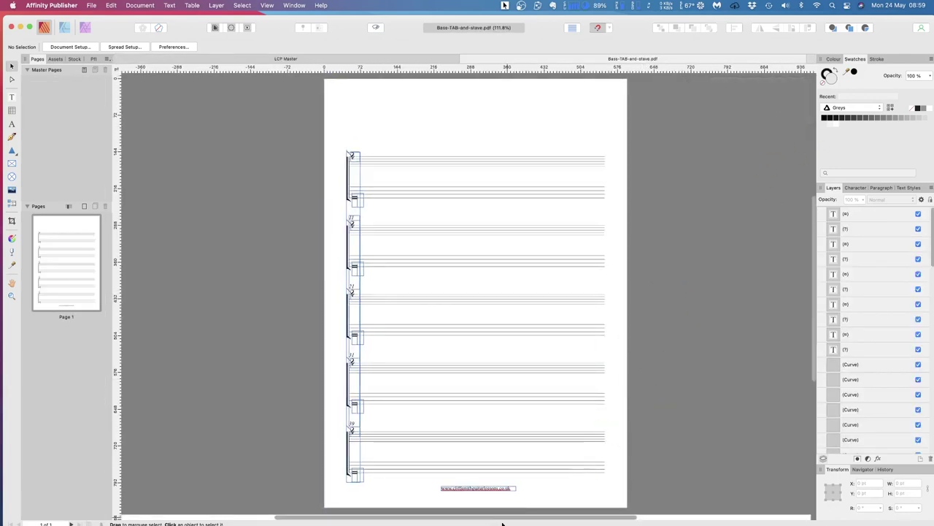
{"action": "left_click", "coordinate": [471, 489]}
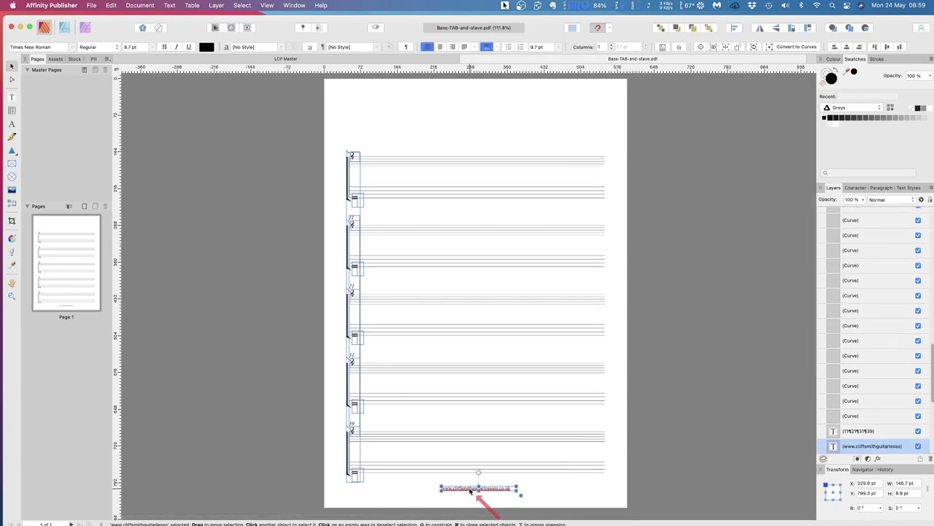
{"action": "left_click", "coordinate": [471, 492]}
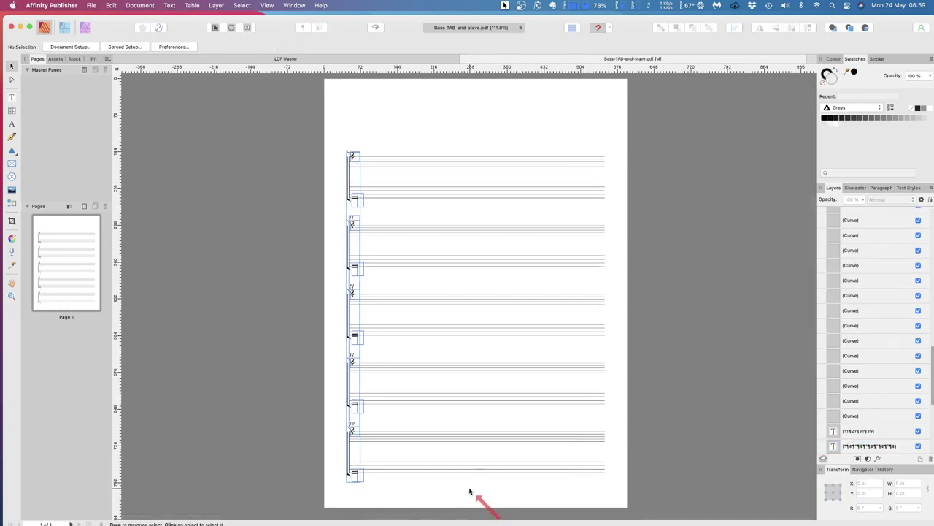
Save the imported stave document as Bass-TAB-and-stave in the Music folder
{"action": "scroll", "coordinate": [469, 492], "scroll_direction": "down", "scroll_amount": 3}
{"action": "scroll", "coordinate": [470, 491], "scroll_direction": "right", "scroll_amount": 3}
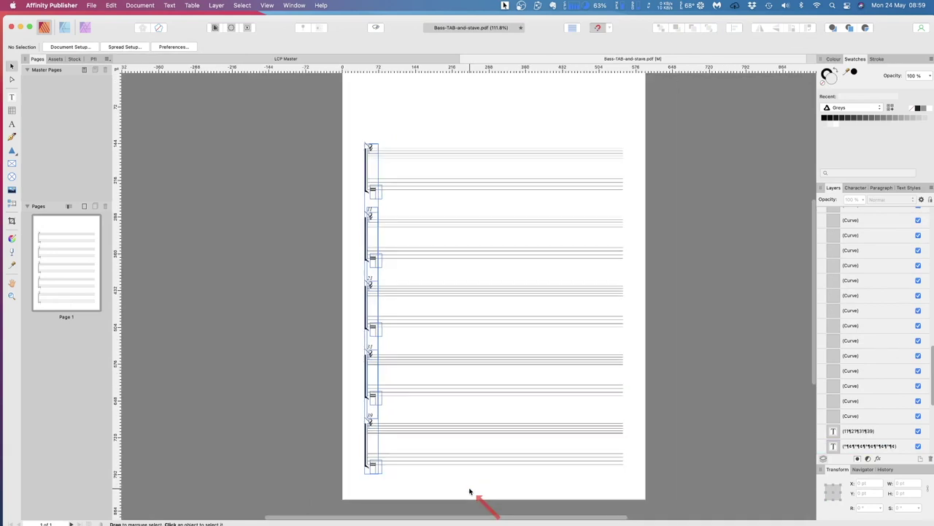
{"action": "scroll", "coordinate": [469, 489], "scroll_direction": "up", "scroll_amount": 3}
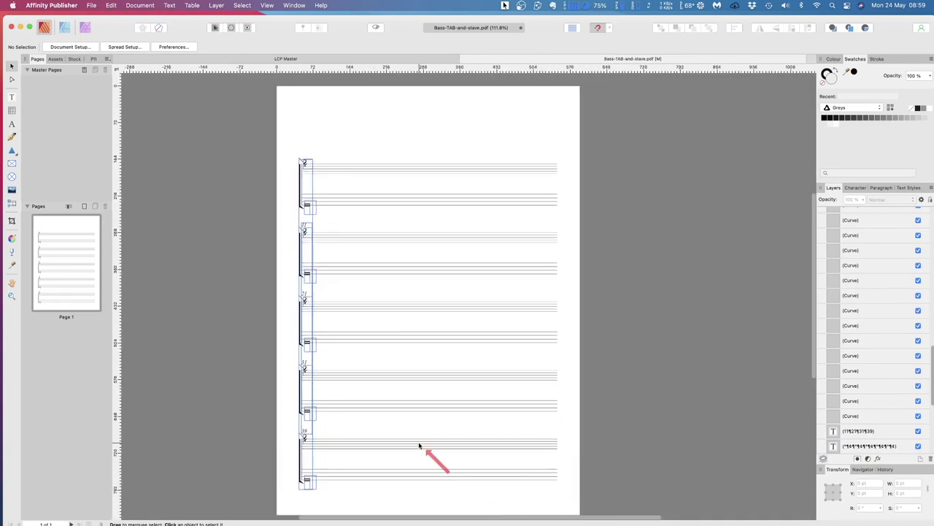
{"action": "left_click", "coordinate": [93, 5]}
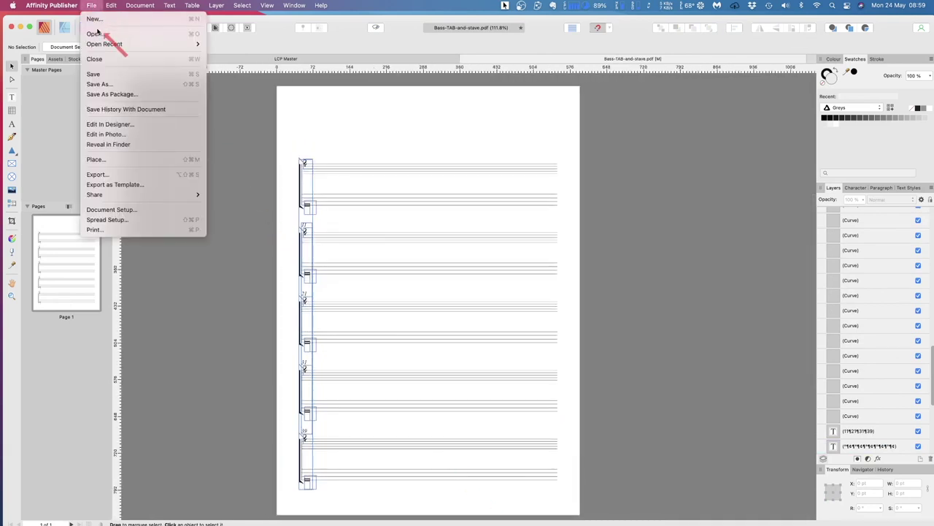
{"action": "left_click", "coordinate": [114, 74]}
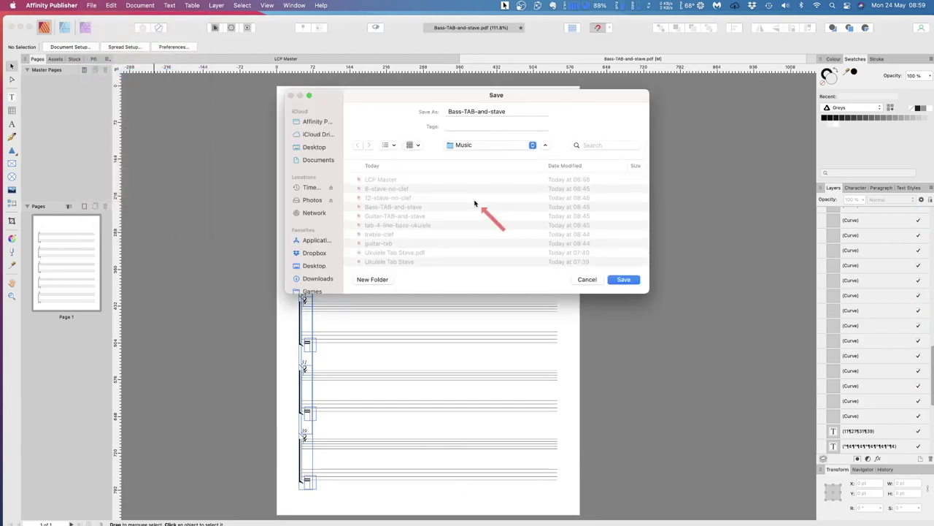
{"action": "left_click", "coordinate": [624, 280]}
{"action": "left_click", "coordinate": [499, 239]}
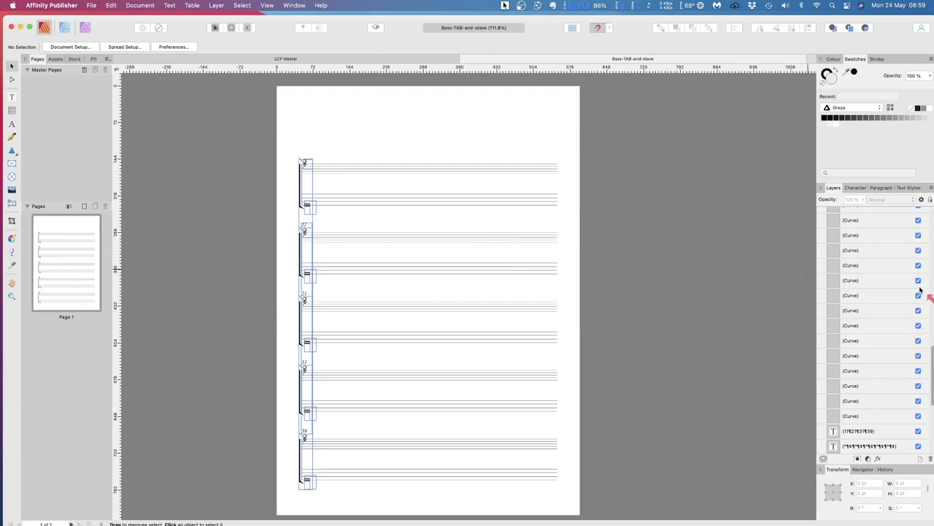
Select all the text and curve layers of the stave artwork and group them
{"action": "scroll", "coordinate": [901, 304], "scroll_direction": "up", "scroll_amount": 10}
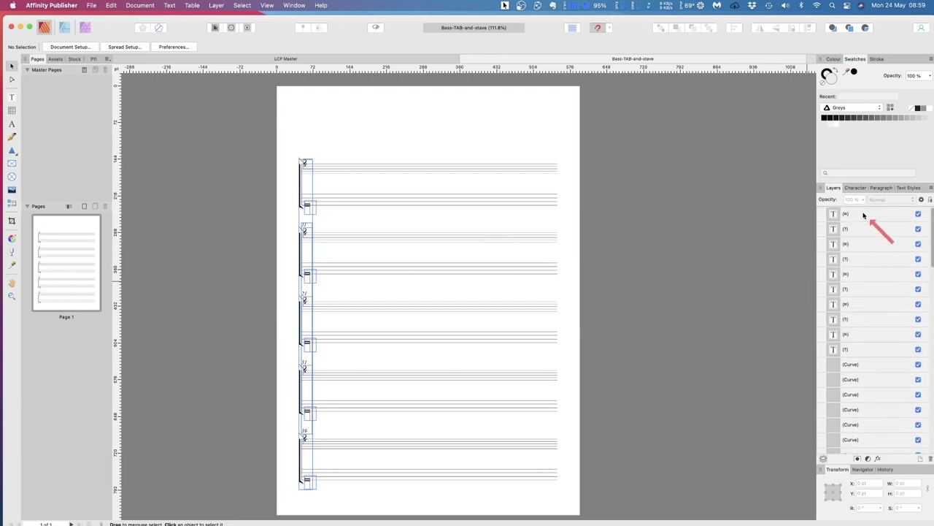
{"action": "left_click", "coordinate": [863, 214]}
{"action": "scroll", "coordinate": [881, 343], "scroll_direction": "down", "scroll_amount": 10}
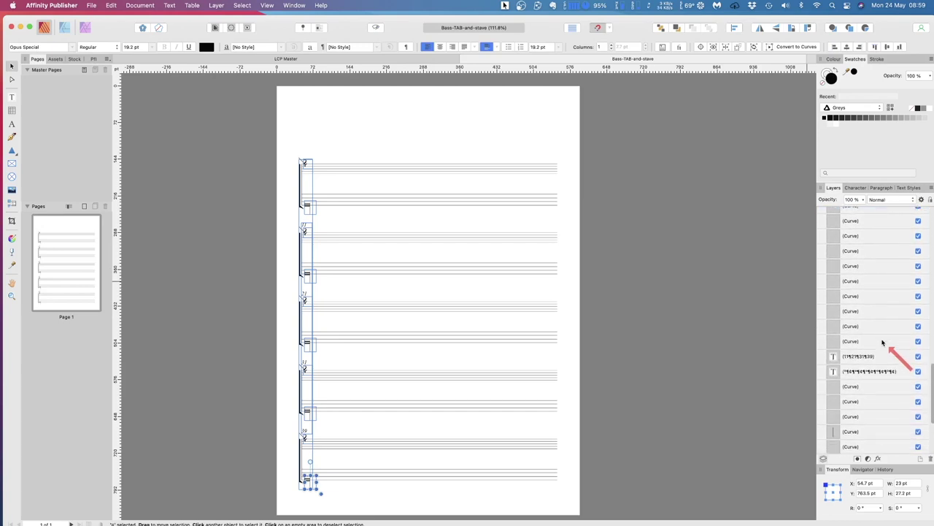
{"action": "scroll", "coordinate": [892, 394], "scroll_direction": "up", "scroll_amount": 1}
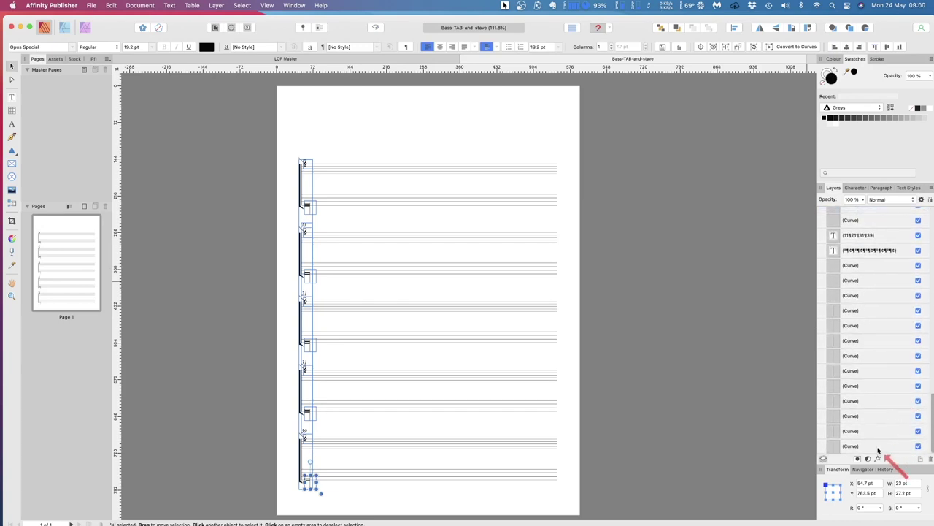
{"action": "key", "text": "super+a"}
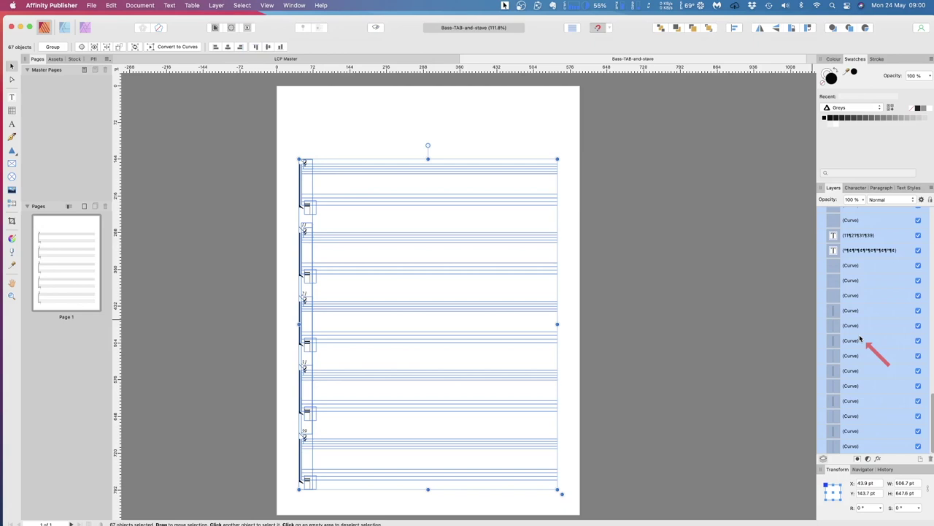
{"action": "key", "text": "super+g"}
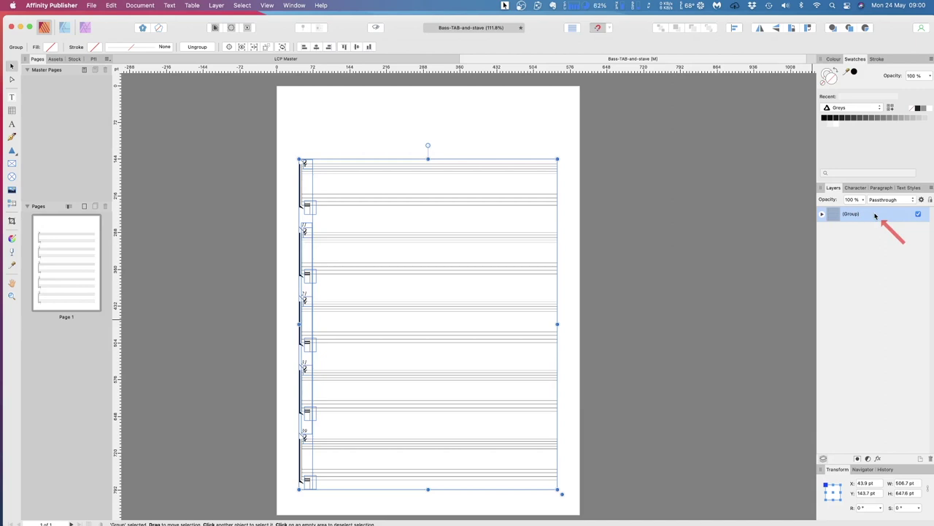
Paste two copies of the stave group onto Master A in LCP Master and move one onto the right-hand page
{"action": "left_click", "coordinate": [330, 60]}
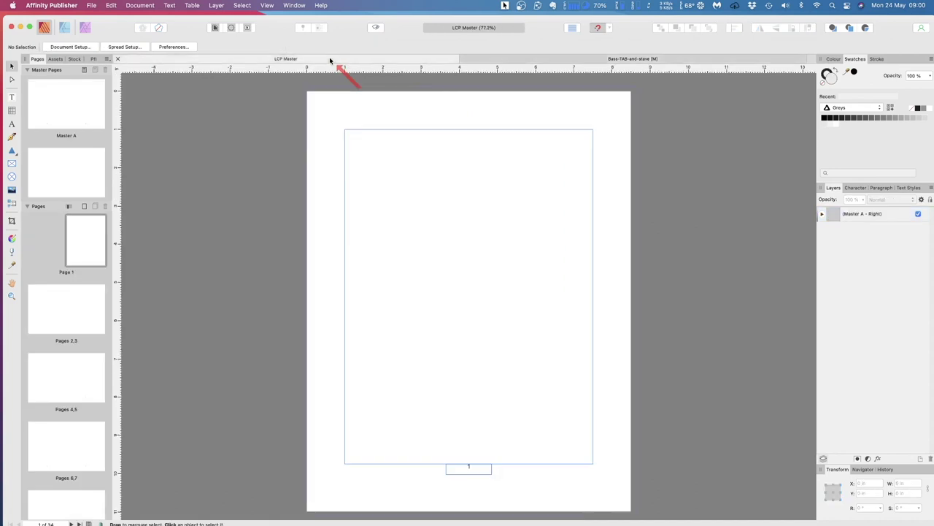
{"action": "double_click", "coordinate": [53, 103]}
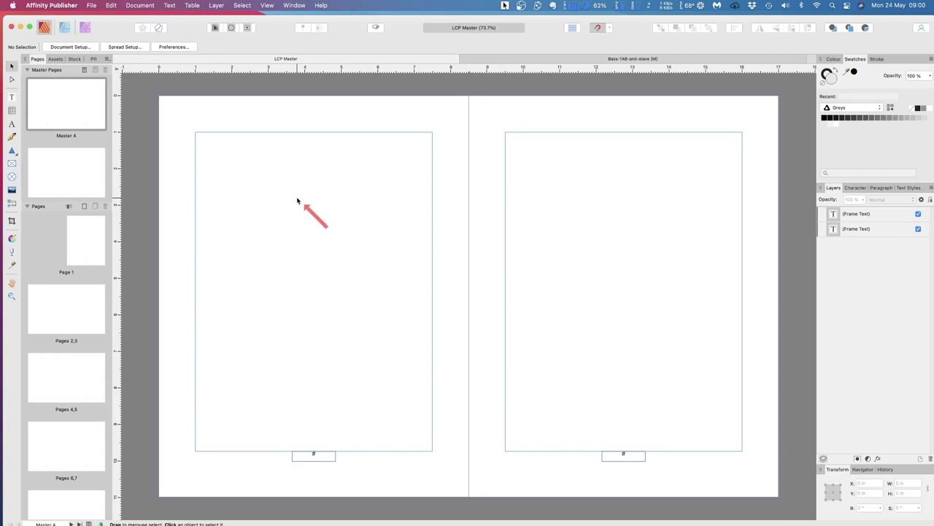
{"action": "key", "text": "super+v"}
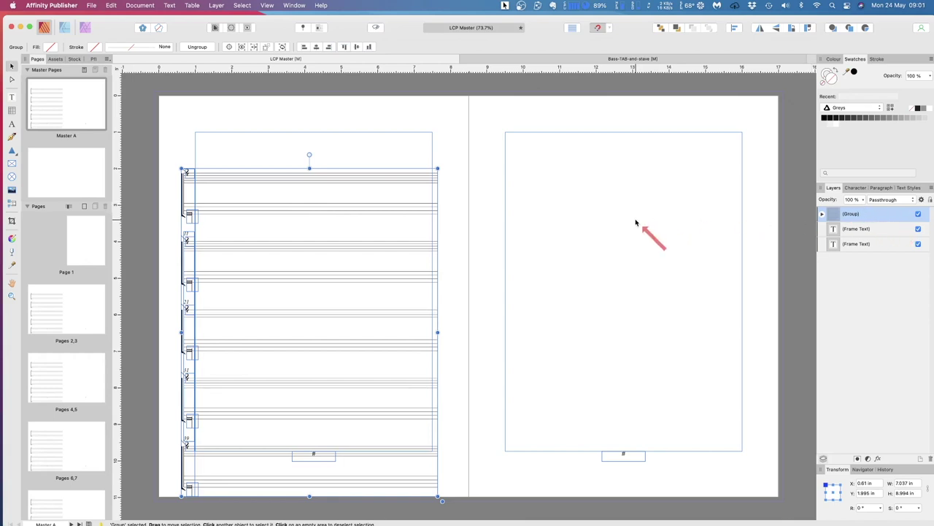
{"action": "key", "text": "super+v"}
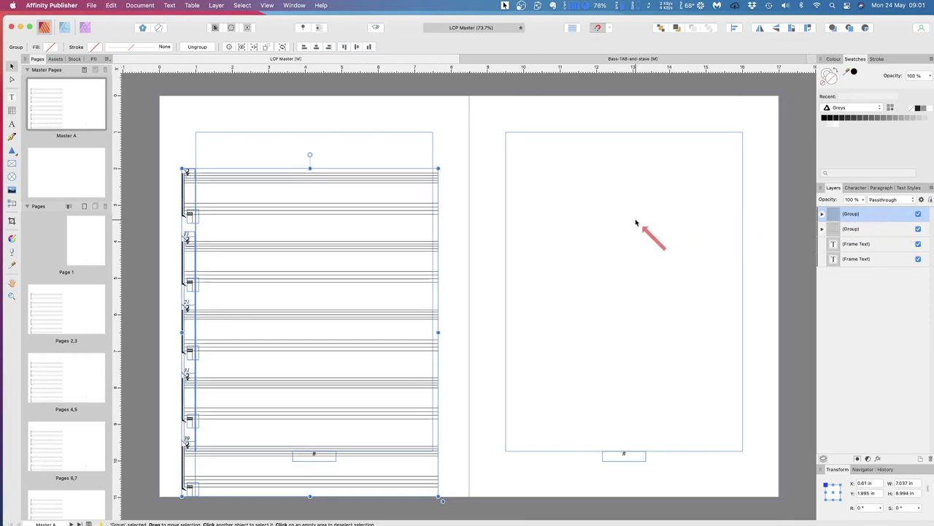
{"action": "left_click_drag", "start_coordinate": [308, 222], "coordinate": [629, 201]}
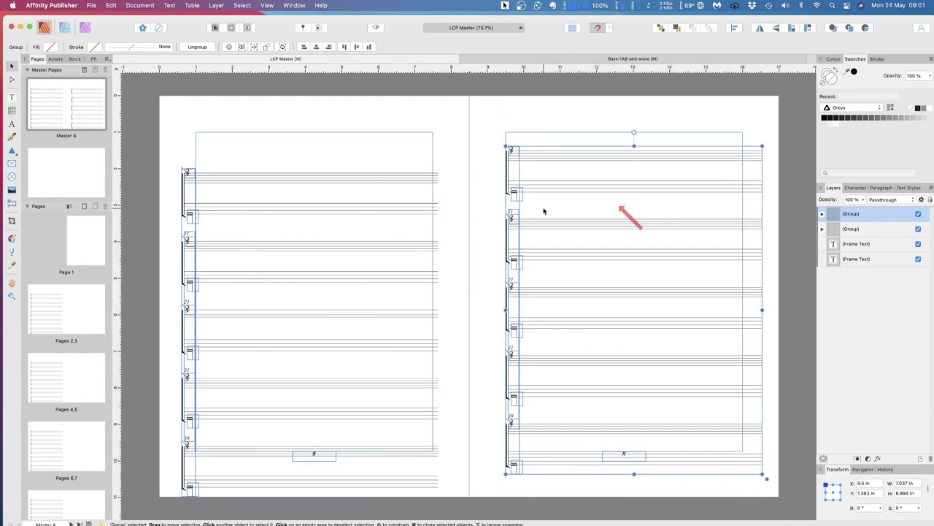
Move both stave groups up to the top margins of Master A and align the left-page group with its left margin
{"action": "left_click_drag", "start_coordinate": [317, 262], "coordinate": [317, 238]}
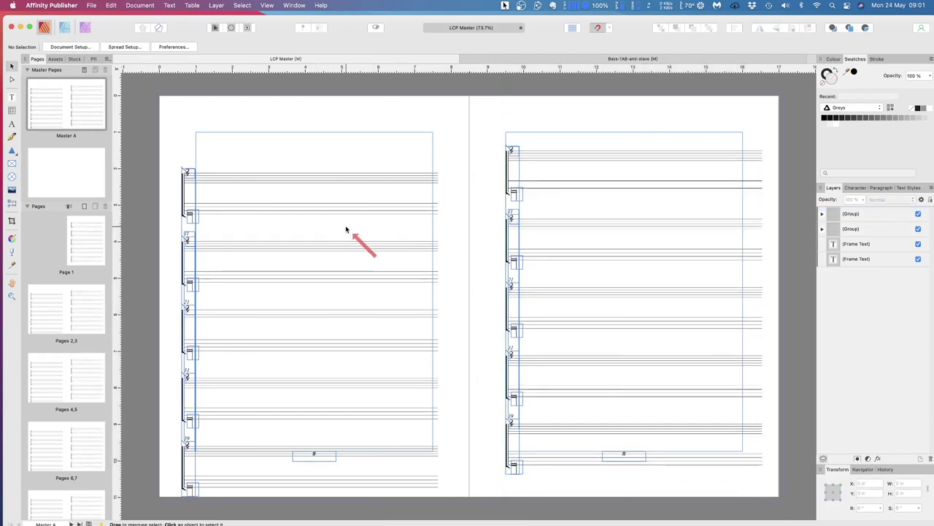
{"action": "left_click", "coordinate": [870, 229]}
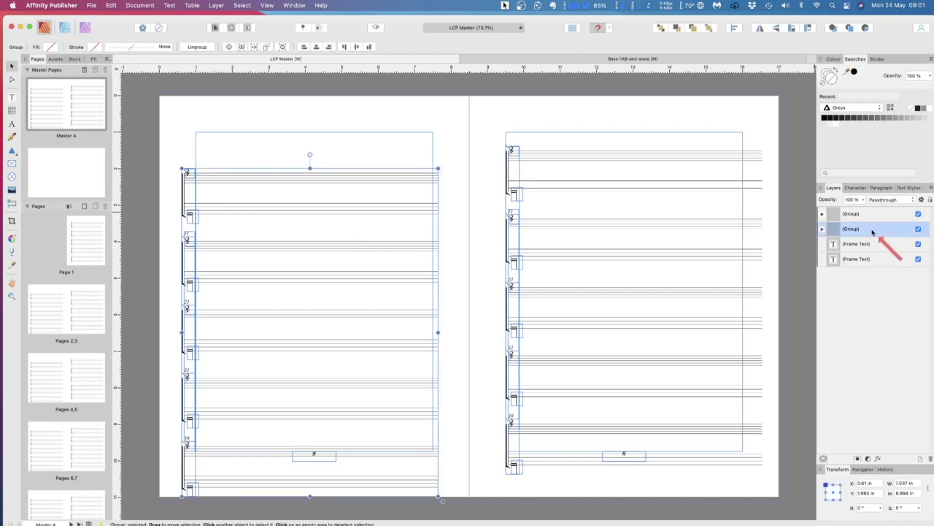
{"action": "left_click_drag", "start_coordinate": [337, 238], "coordinate": [338, 204]}
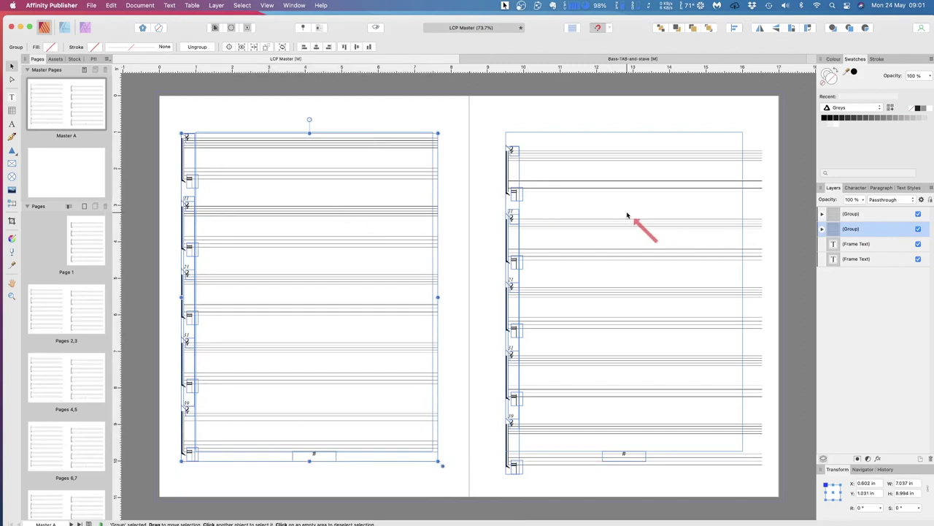
{"action": "left_click", "coordinate": [868, 213]}
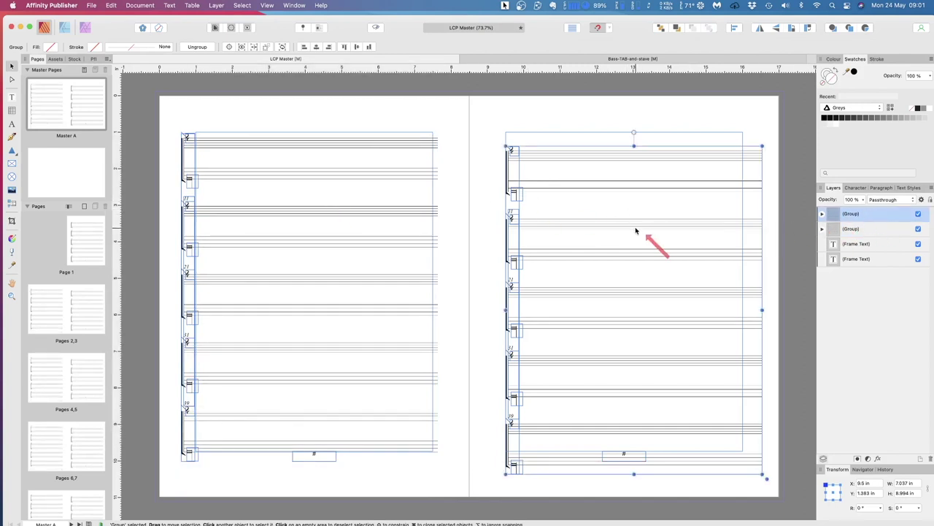
{"action": "left_click_drag", "start_coordinate": [636, 226], "coordinate": [635, 217]}
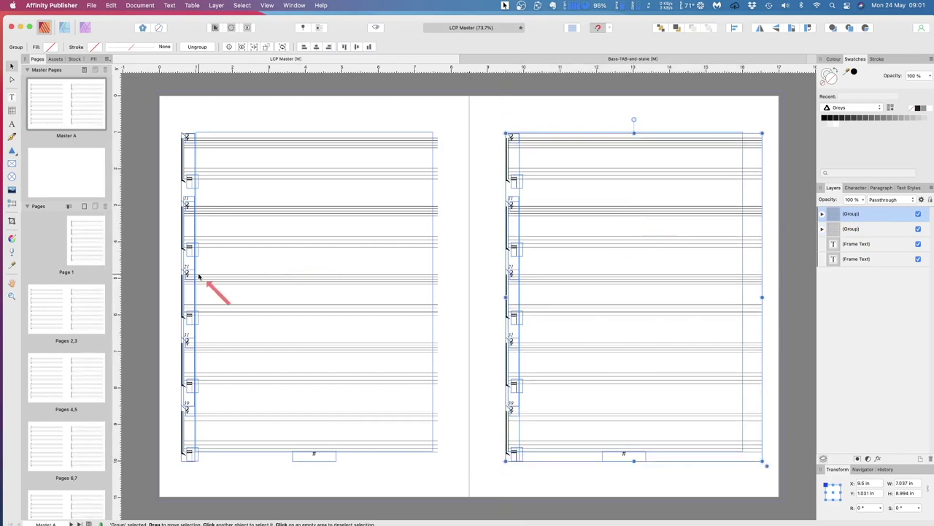
{"action": "left_click_drag", "start_coordinate": [210, 273], "coordinate": [227, 276]}
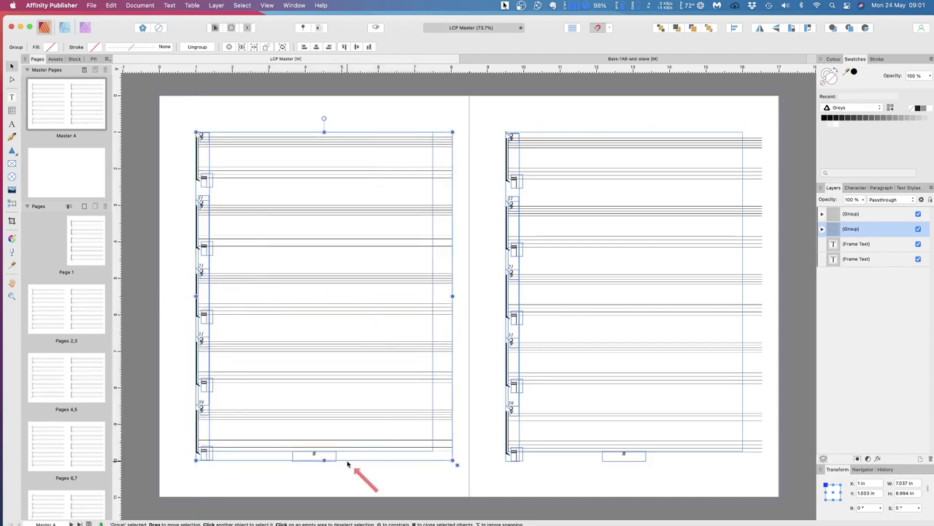
Shrink both stave groups to the bottom and right margins, making the right-page group 6.5 in wide and about 8.72 in high
{"action": "left_click_drag", "start_coordinate": [324, 461], "coordinate": [323, 451]}
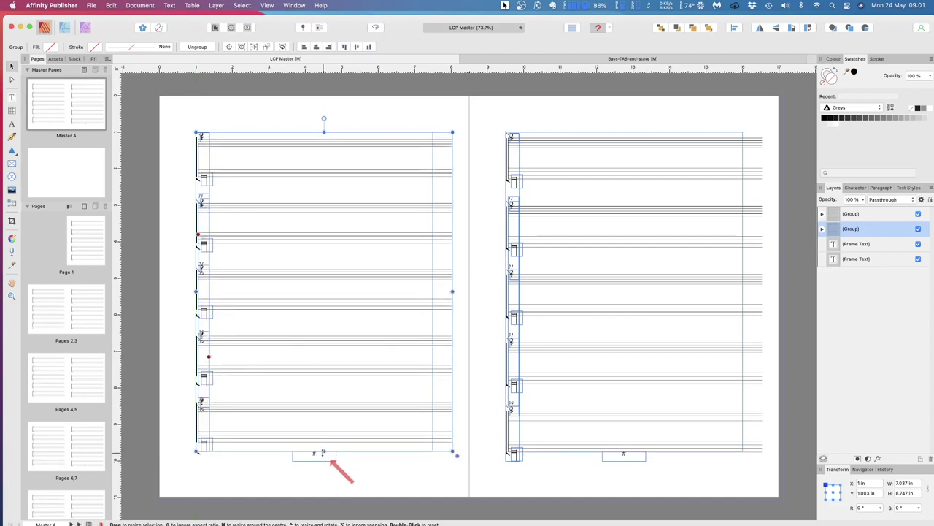
{"action": "left_click_drag", "start_coordinate": [453, 291], "coordinate": [434, 291]}
{"action": "left_click", "coordinate": [562, 283]}
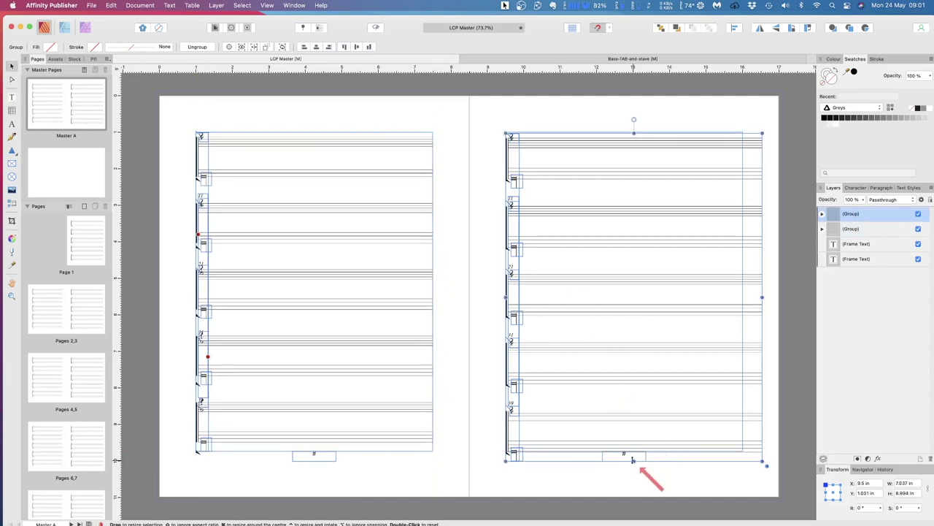
{"action": "left_click_drag", "start_coordinate": [634, 461], "coordinate": [633, 452]}
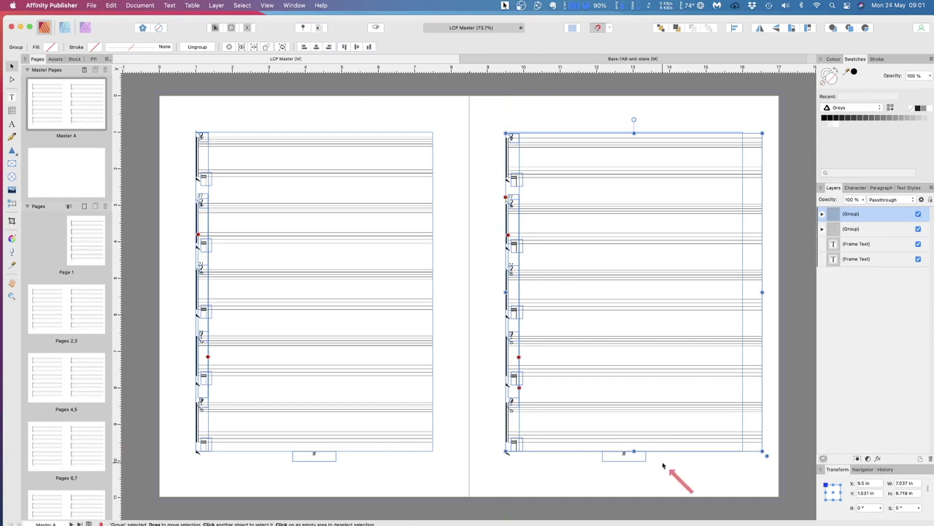
{"action": "left_click_drag", "start_coordinate": [634, 452], "coordinate": [634, 452]}
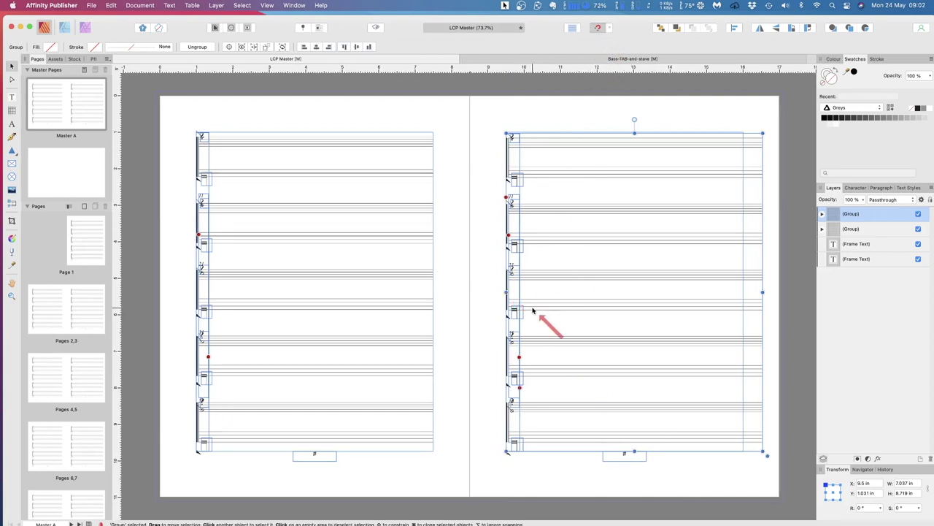
{"action": "left_click_drag", "start_coordinate": [507, 292], "coordinate": [507, 292]}
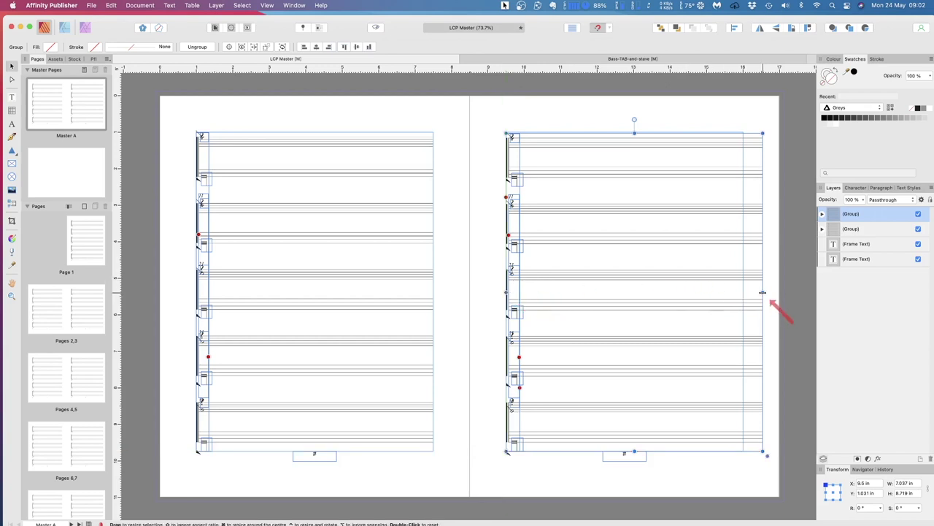
{"action": "left_click_drag", "start_coordinate": [763, 292], "coordinate": [744, 293]}
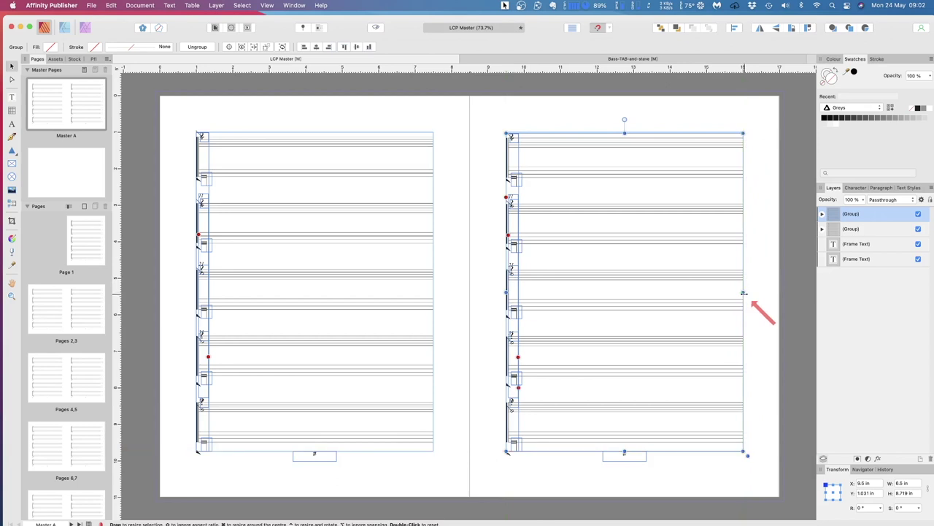
Deselect the stave group and save the LCP Master document
{"action": "left_click", "coordinate": [298, 118]}
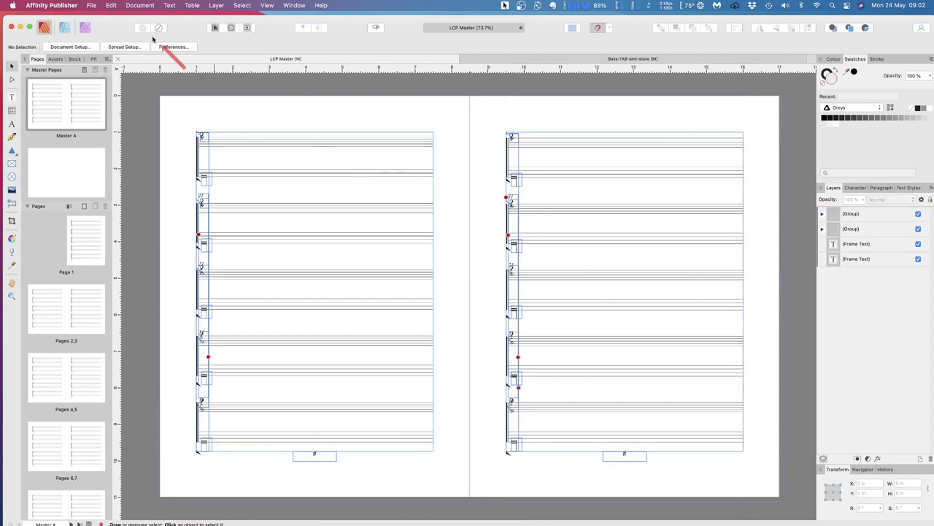
{"action": "left_click", "coordinate": [92, 6]}
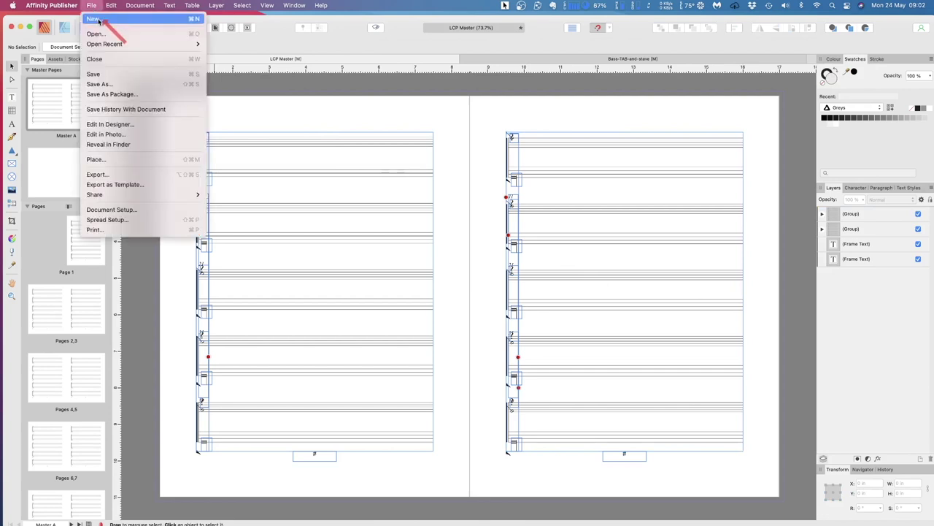
{"action": "left_click", "coordinate": [105, 74]}
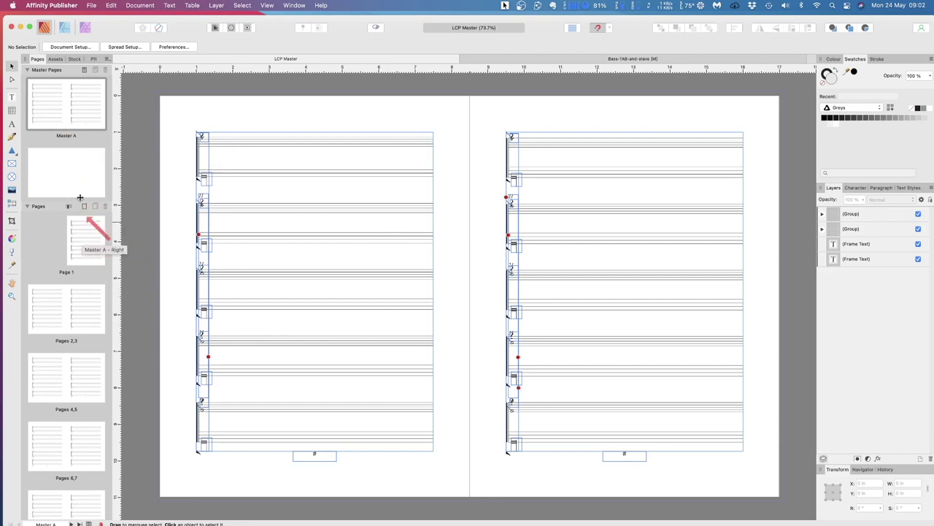
Display page 1 to check the stave artwork and page number applied from Master A
{"action": "left_click", "coordinate": [53, 112]}
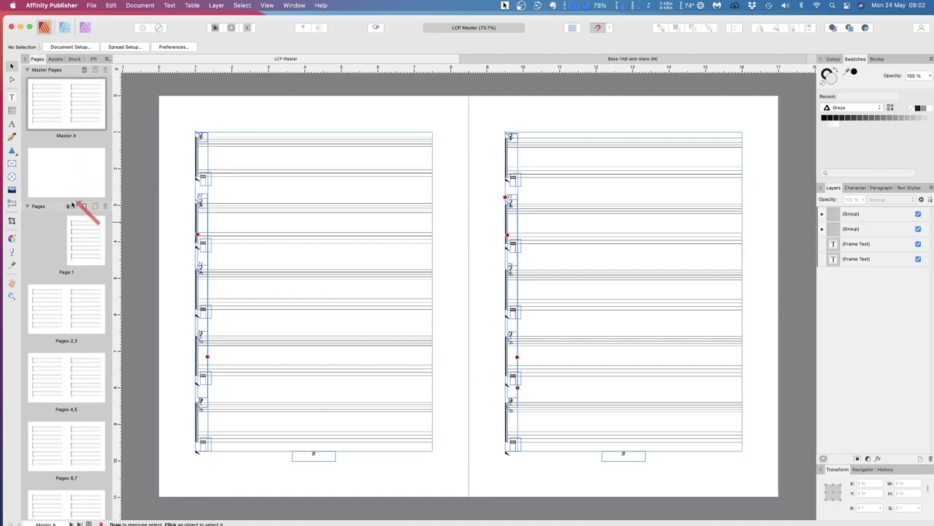
{"action": "scroll", "coordinate": [83, 241], "scroll_direction": "down", "scroll_amount": 1}
{"action": "double_click", "coordinate": [82, 240]}
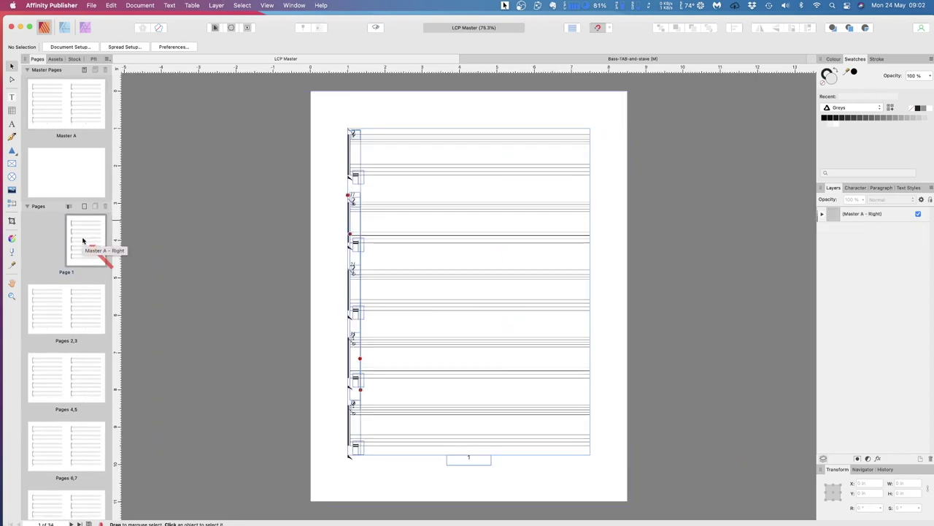
Check the stave artwork and page numbers on pages 2 and 3, and return to page 1
{"action": "double_click", "coordinate": [51, 314]}
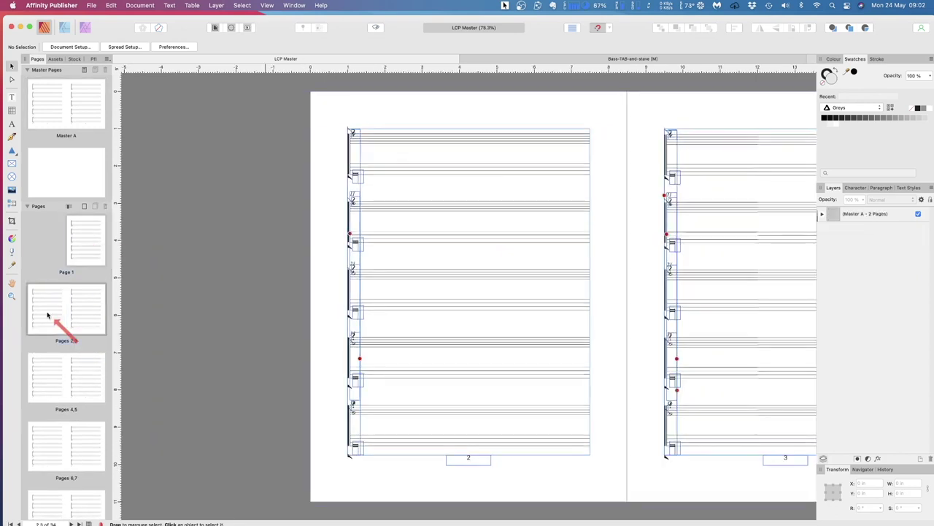
{"action": "double_click", "coordinate": [94, 314]}
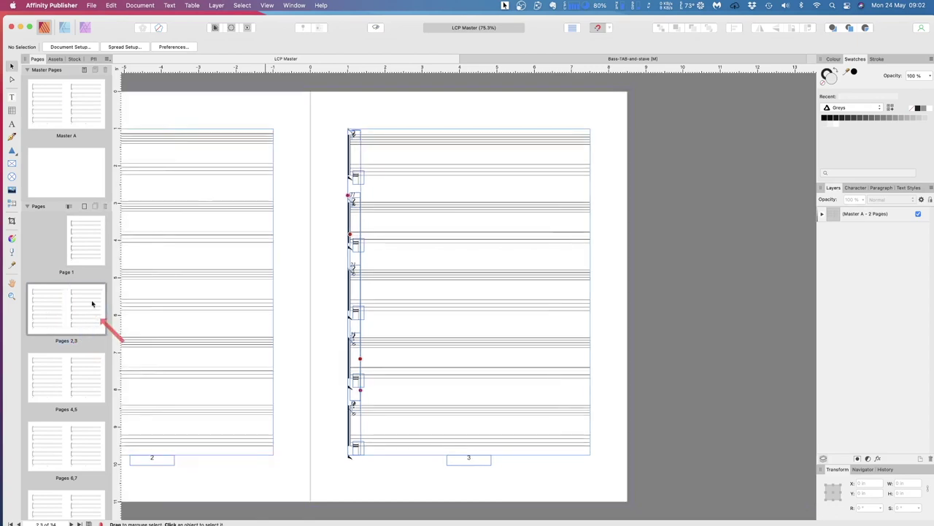
{"action": "double_click", "coordinate": [81, 238]}
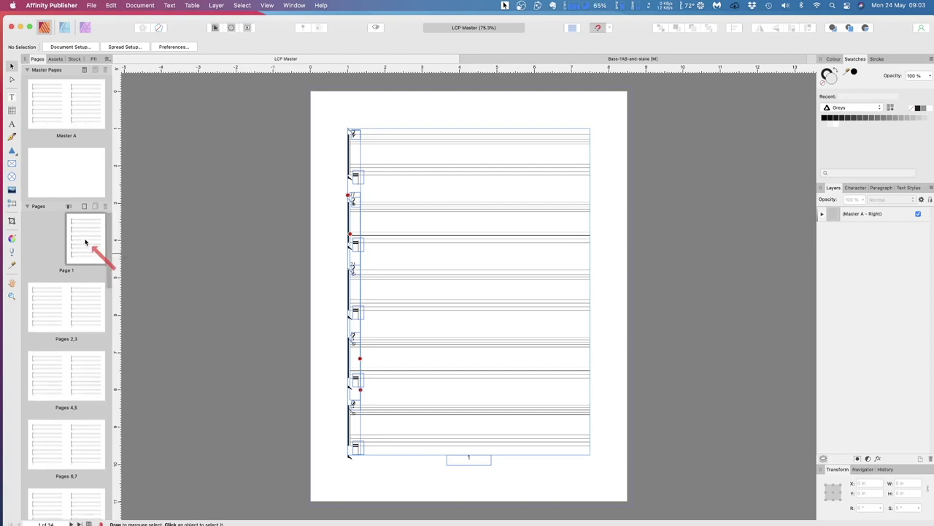
Apply Master B to page 1, replacing its existing master
{"action": "right_click", "coordinate": [84, 242]}
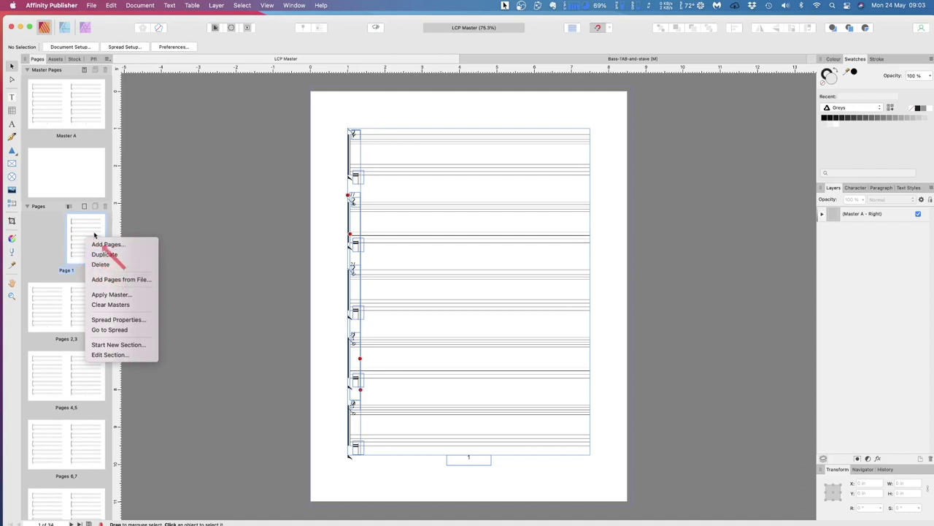
{"action": "left_click", "coordinate": [110, 294]}
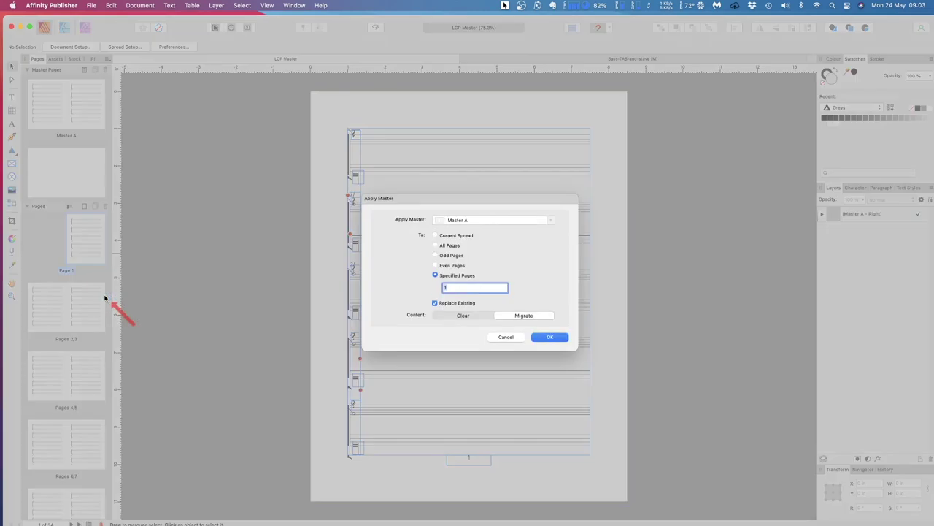
{"action": "left_click", "coordinate": [517, 221]}
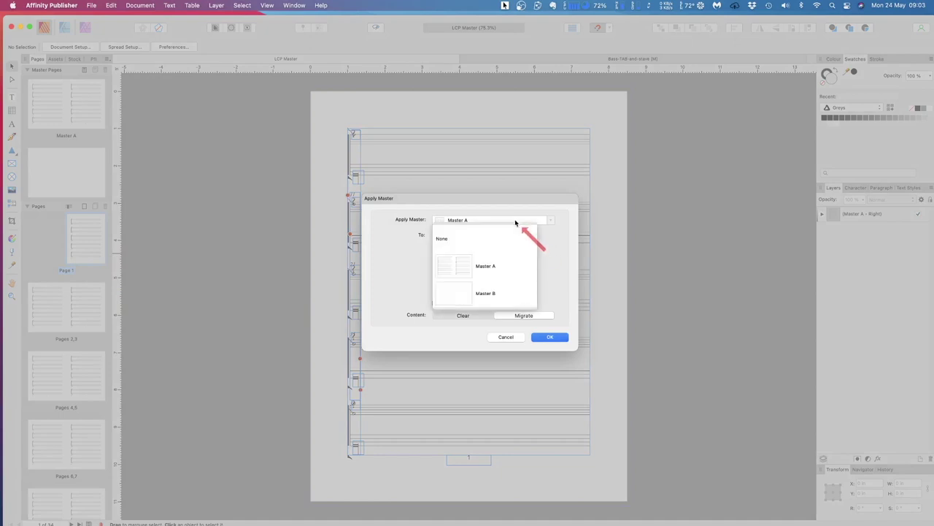
{"action": "left_click", "coordinate": [492, 294]}
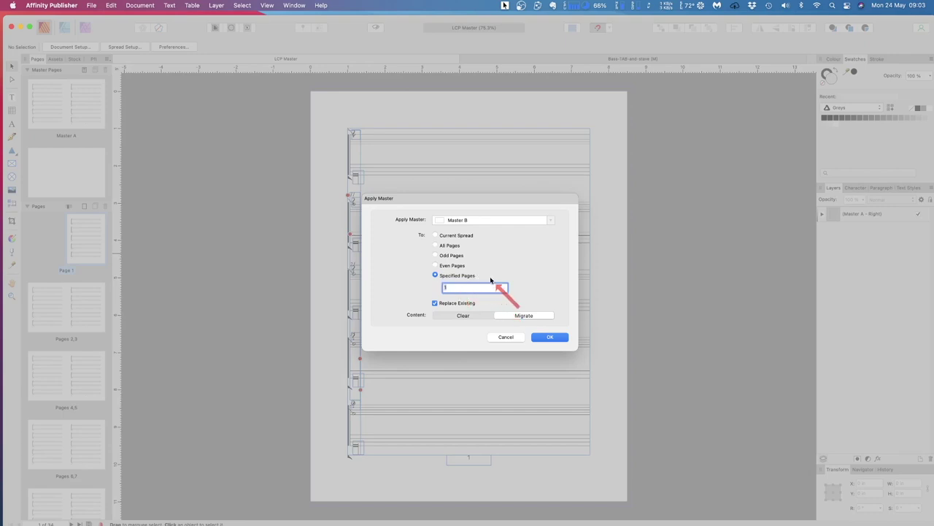
{"action": "left_click", "coordinate": [549, 337]}
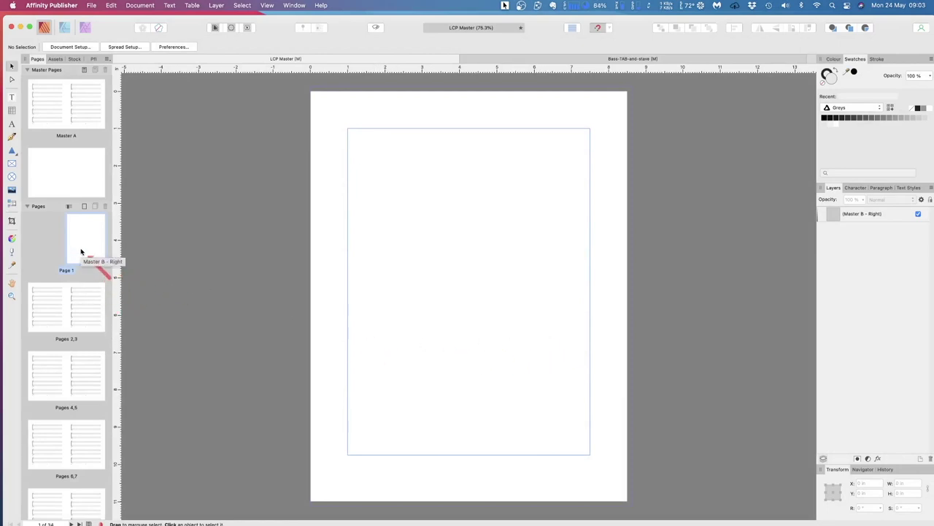
Apply Master B to pages 32, 33 and 34, replacing their existing master
{"action": "scroll", "coordinate": [80, 325], "scroll_direction": "down", "scroll_amount": 15}
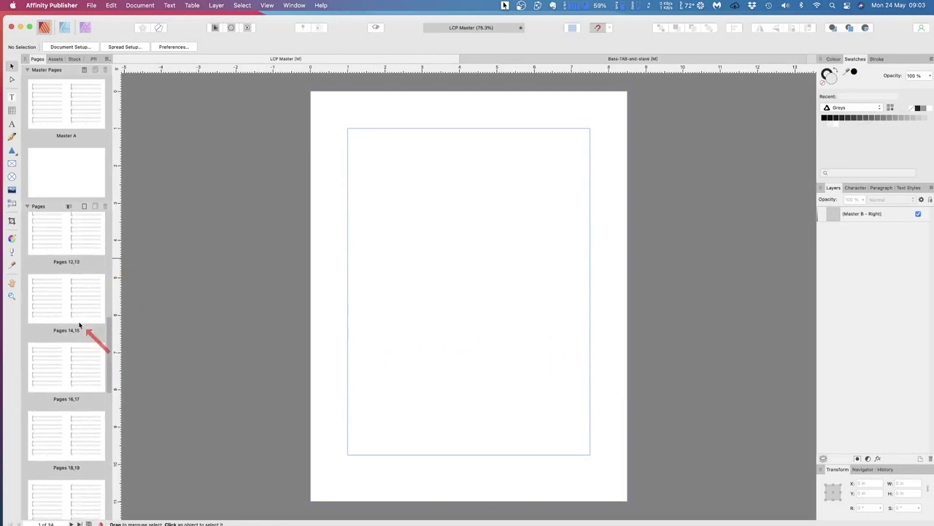
{"action": "left_click", "coordinate": [54, 407]}
{"action": "double_click", "coordinate": [55, 408]}
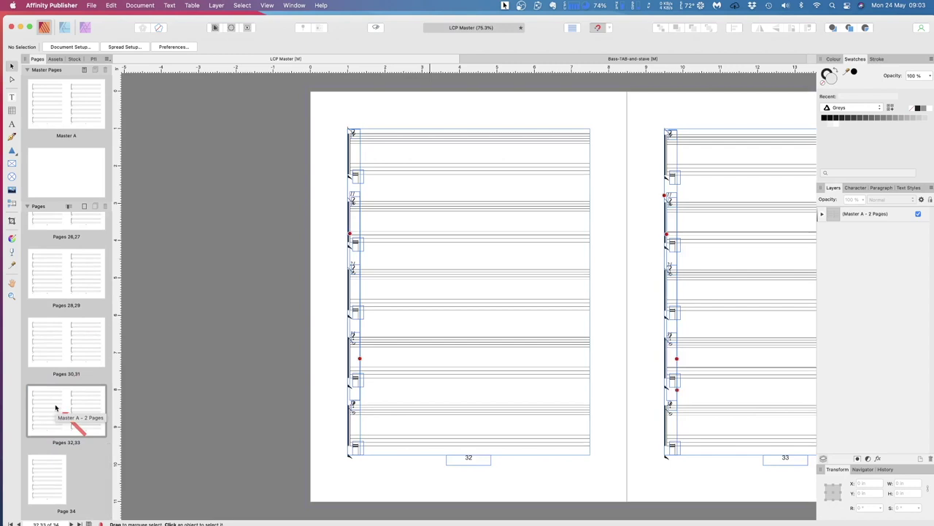
{"action": "right_click", "coordinate": [51, 408]}
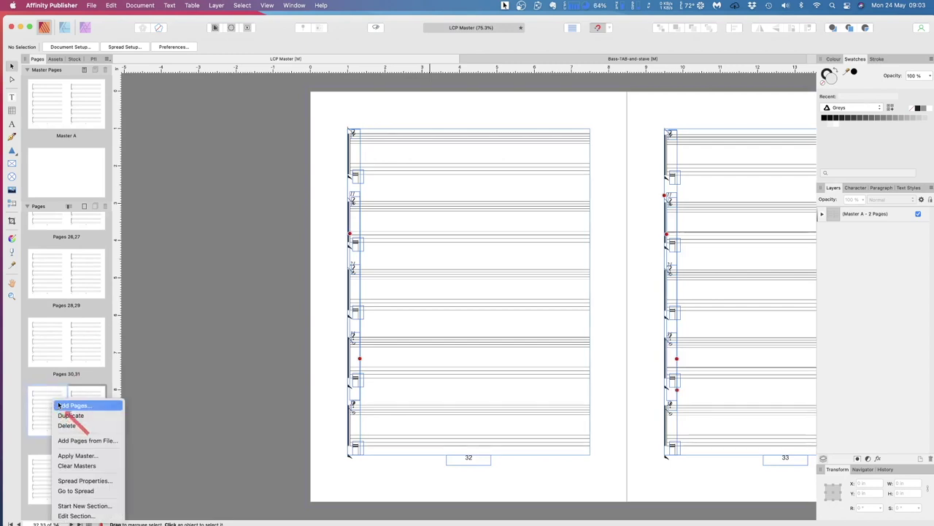
{"action": "left_click", "coordinate": [73, 455]}
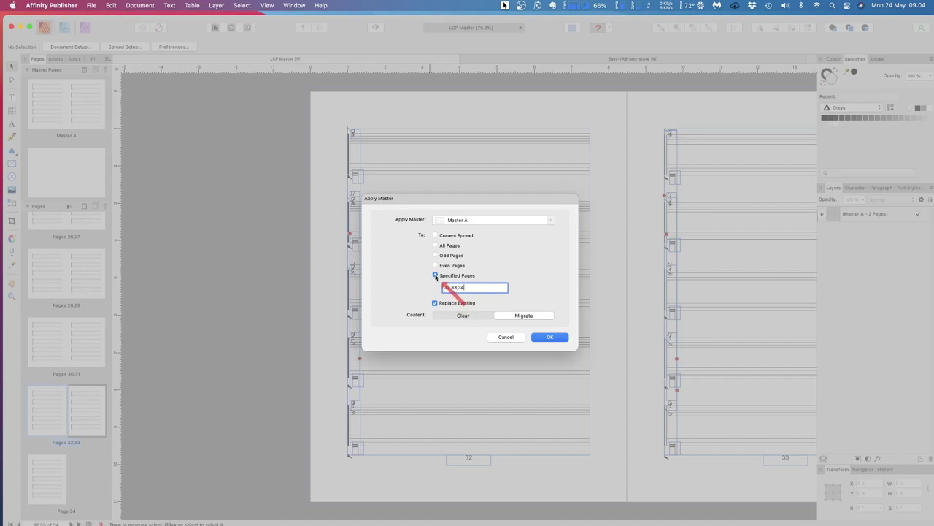
{"action": "left_click", "coordinate": [495, 222]}
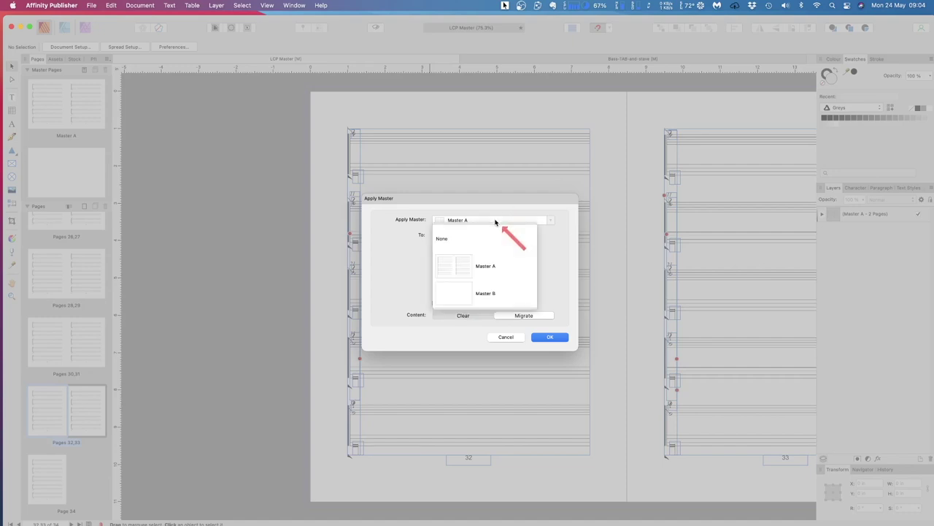
{"action": "left_click", "coordinate": [492, 294]}
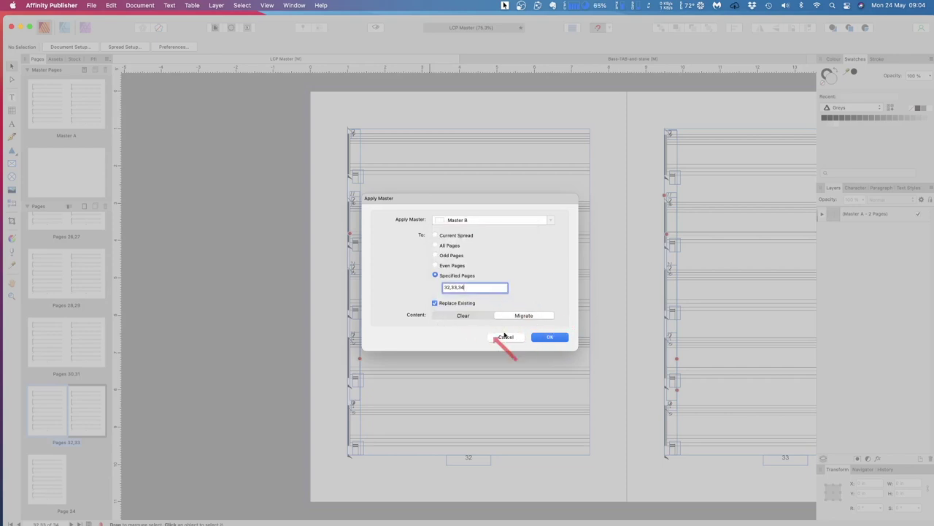
{"action": "left_click", "coordinate": [551, 337]}
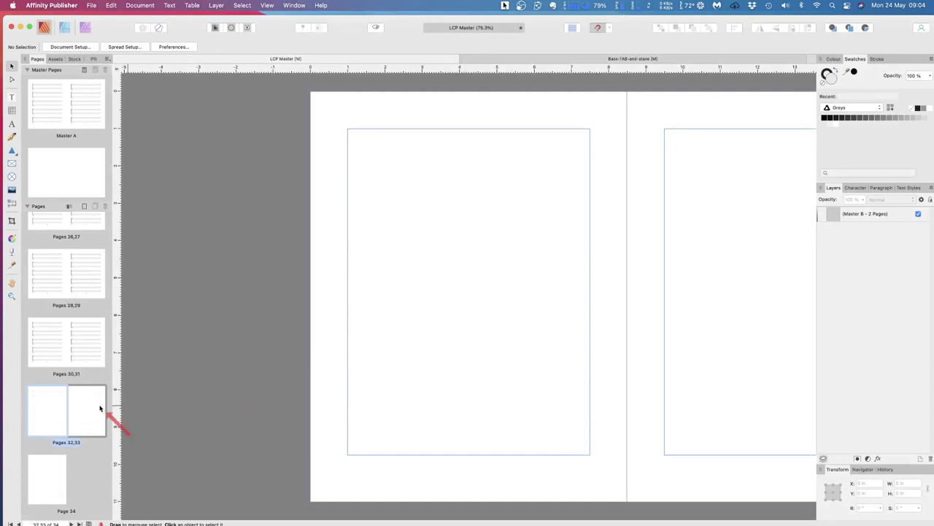
Check the master content on pages 32–33 and page 1, and the page numbers on the 2–3 spread
{"action": "left_click", "coordinate": [47, 411]}
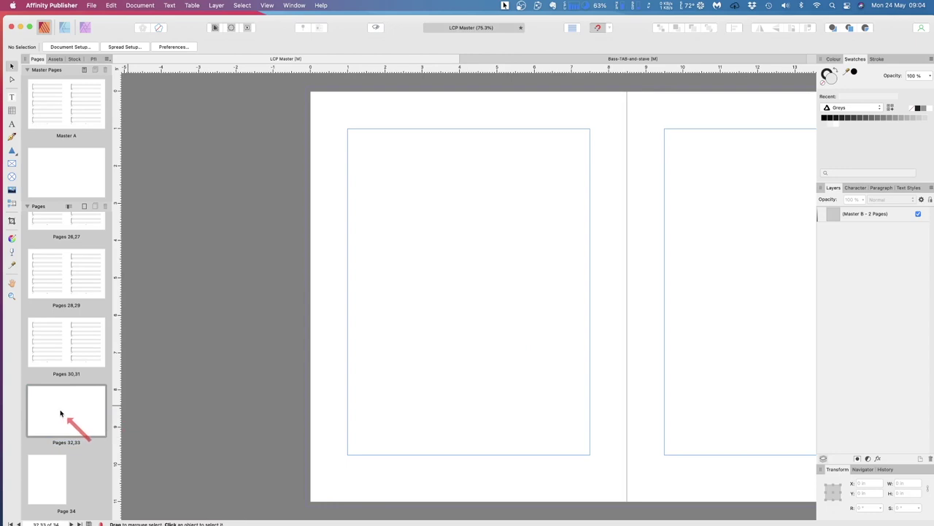
{"action": "scroll", "coordinate": [65, 416], "scroll_direction": "up", "scroll_amount": 20}
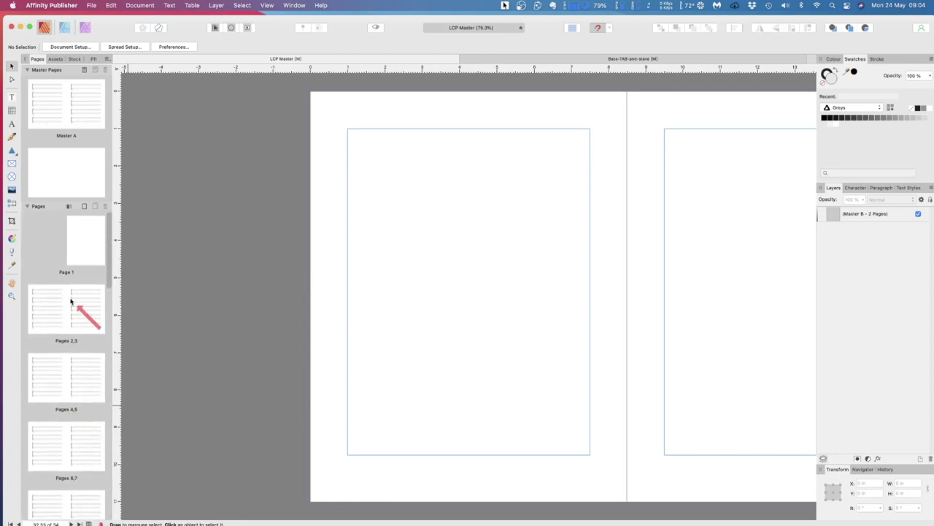
{"action": "left_click", "coordinate": [85, 246]}
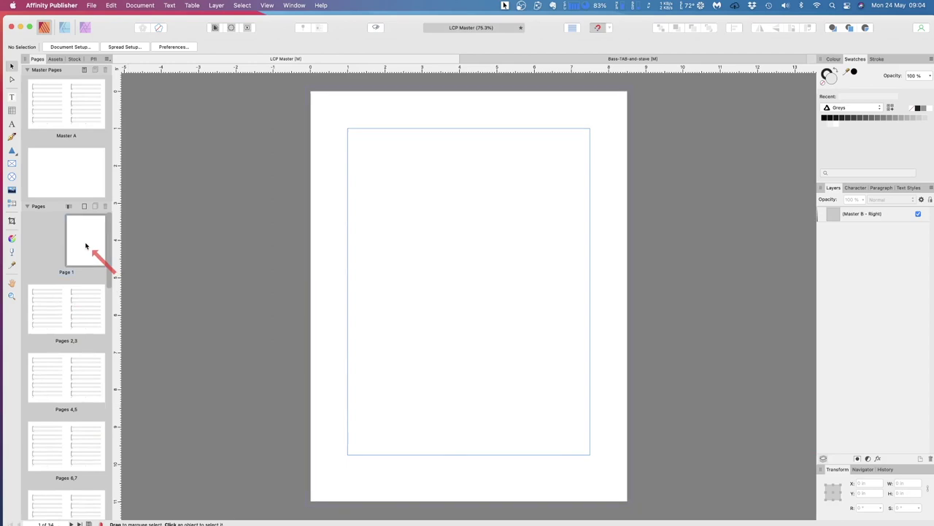
{"action": "left_click", "coordinate": [59, 310]}
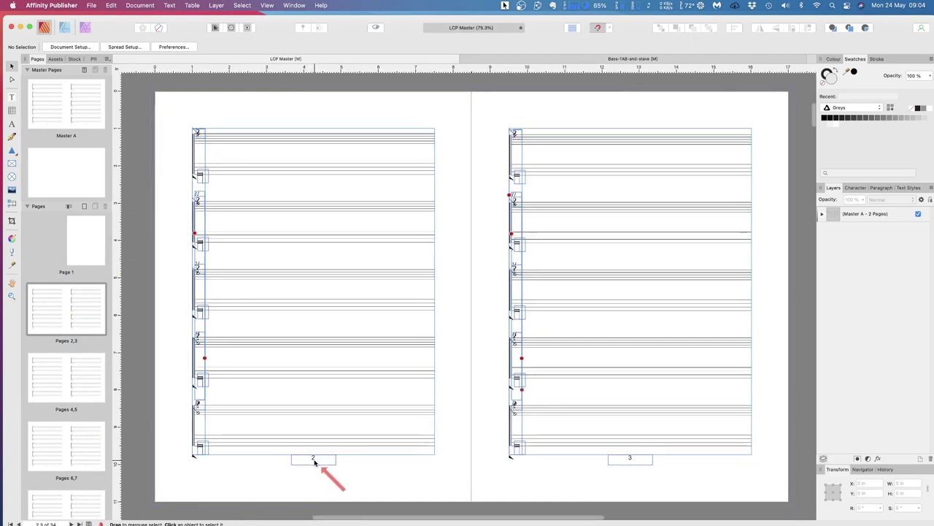
{"action": "scroll", "coordinate": [312, 461], "scroll_direction": "down", "scroll_amount": 1}
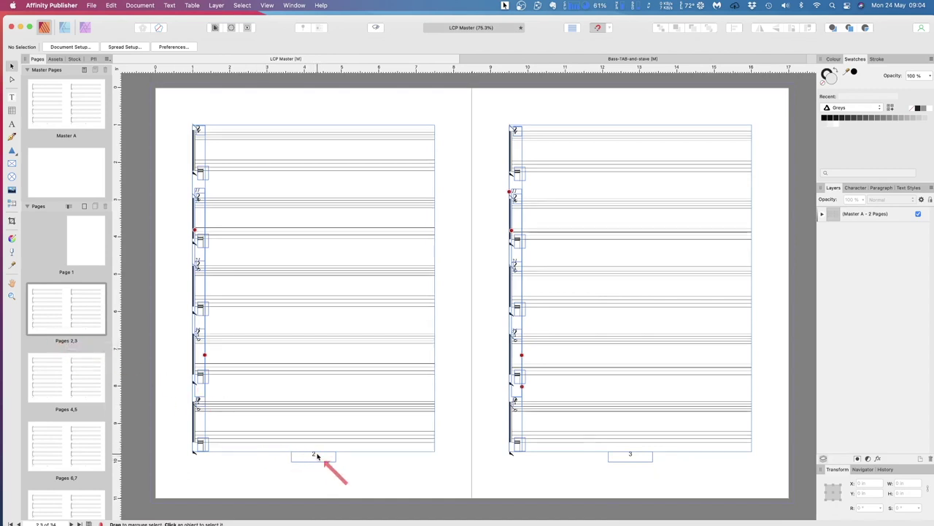
{"action": "double_click", "coordinate": [50, 311]}
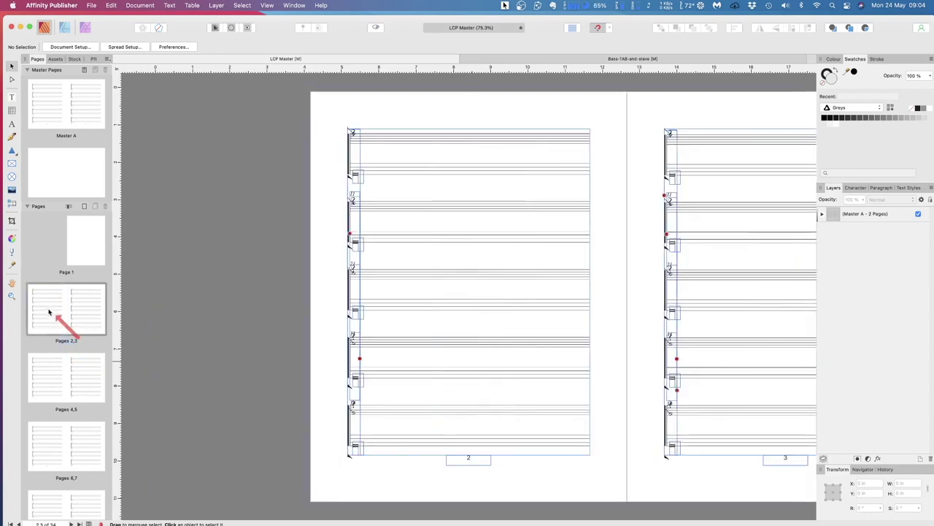
Add a second document section starting on page 2 and restart its page numbering at 1
{"action": "left_click", "coordinate": [140, 5]}
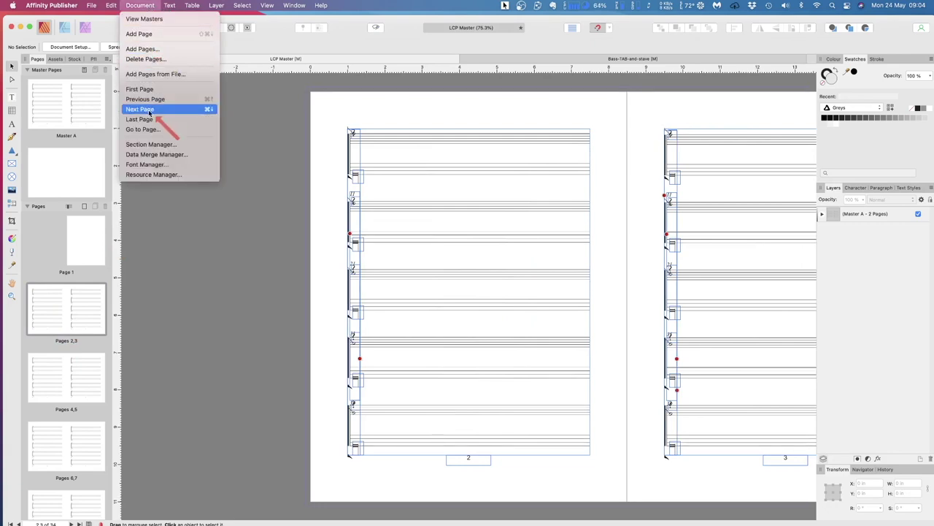
{"action": "left_click", "coordinate": [165, 145]}
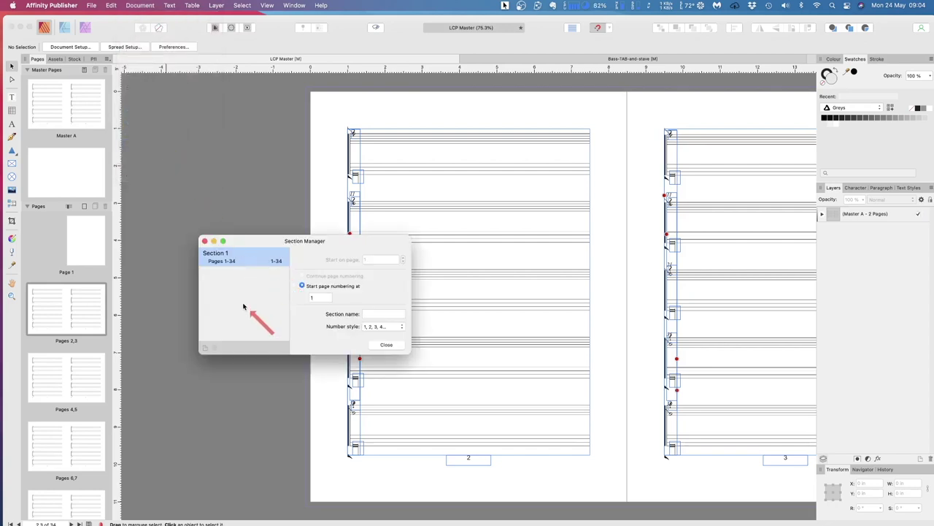
{"action": "left_click", "coordinate": [205, 348]}
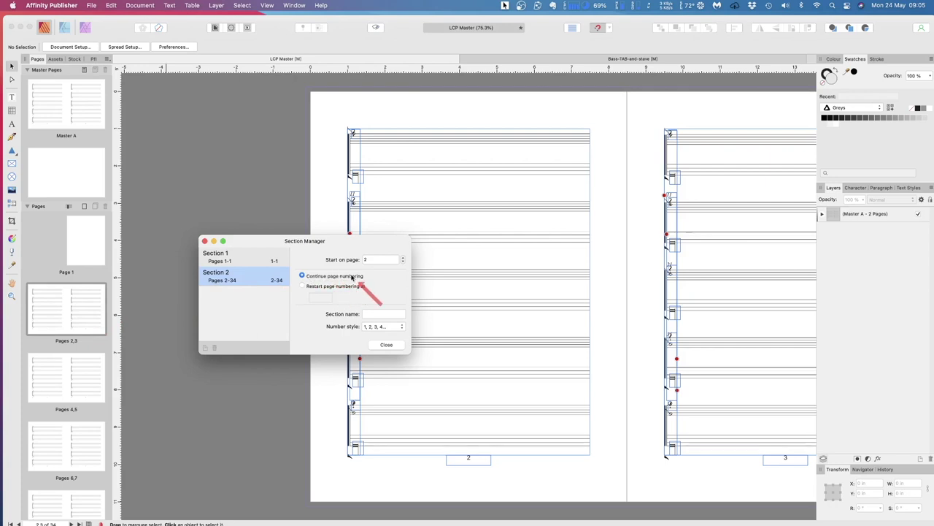
{"action": "left_click", "coordinate": [303, 286]}
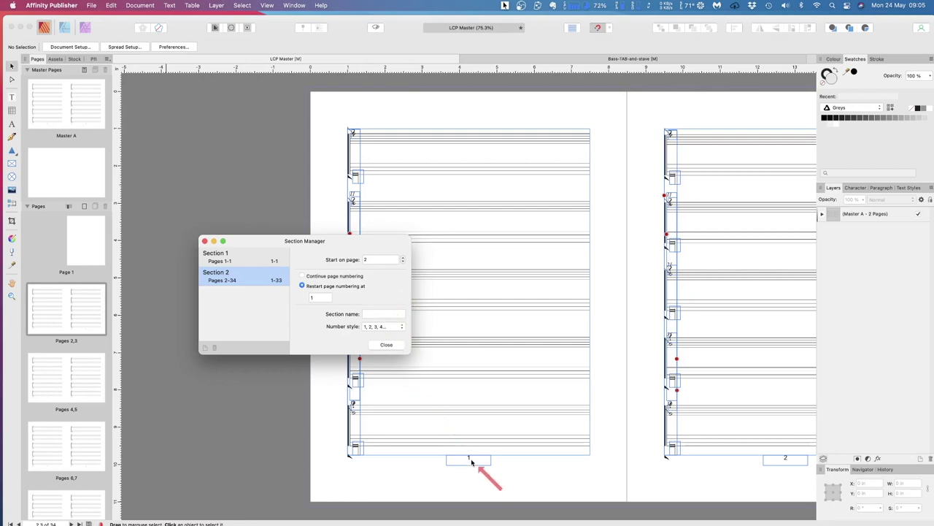
{"action": "left_click", "coordinate": [385, 346]}
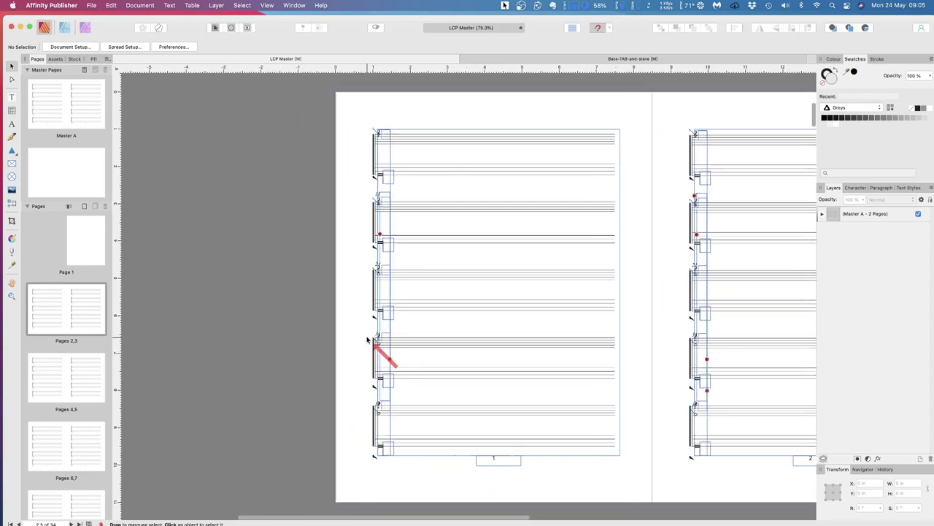
Check the restarted page numbers on the 2–3 and 4–5 spreads
{"action": "scroll", "coordinate": [368, 339], "scroll_direction": "right", "scroll_amount": 5}
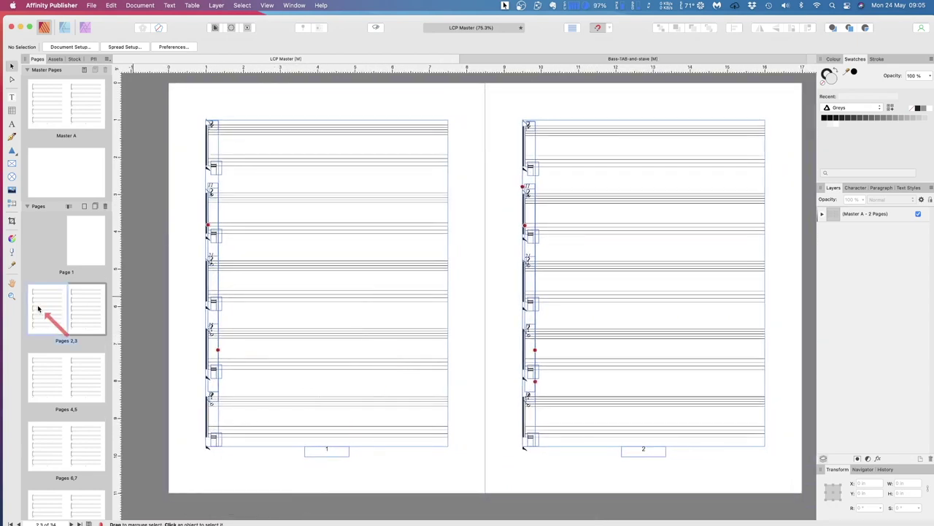
{"action": "double_click", "coordinate": [82, 310]}
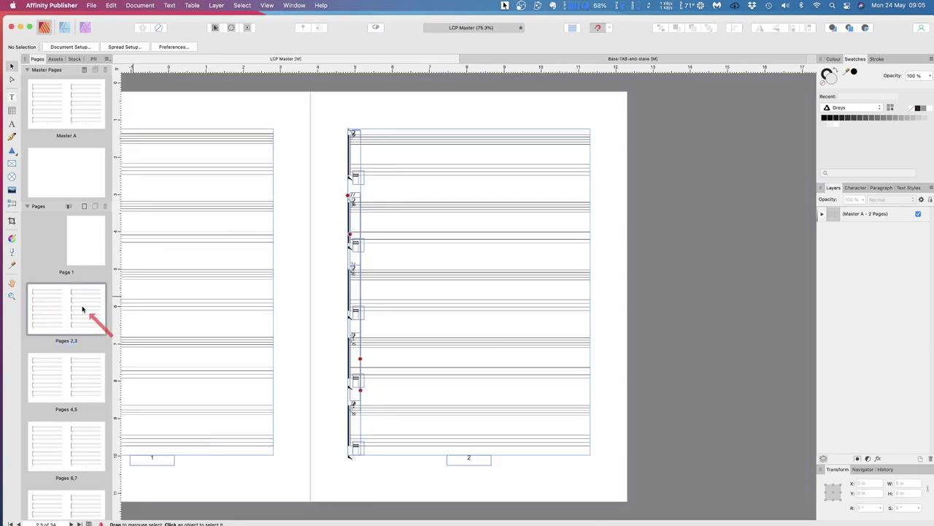
{"action": "left_click", "coordinate": [51, 381]}
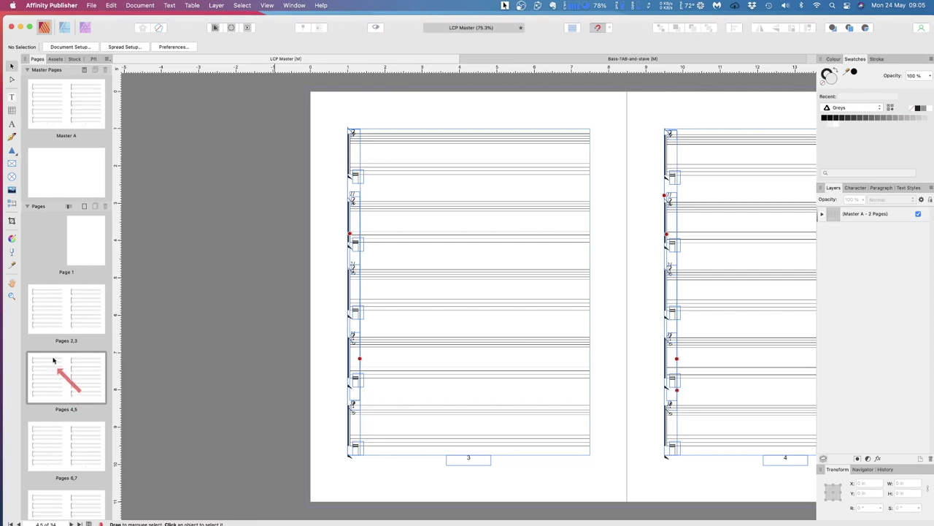
Review the Master B pages at the start and end of the document, and display page 1
{"action": "left_click", "coordinate": [85, 242]}
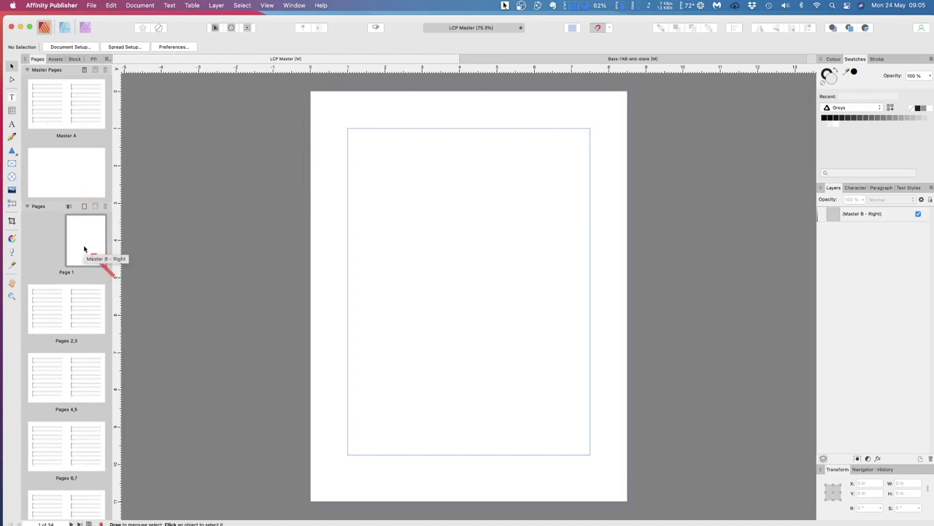
{"action": "scroll", "coordinate": [84, 249], "scroll_direction": "down", "scroll_amount": 15}
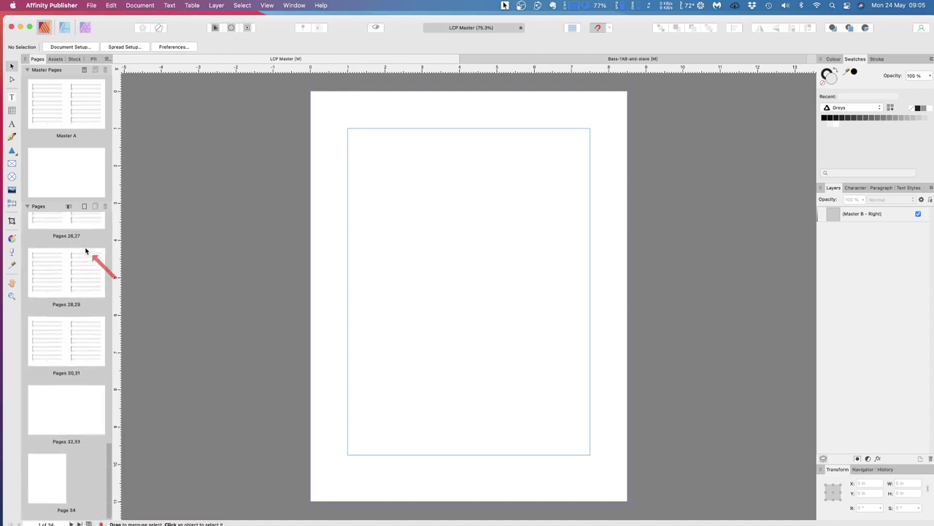
{"action": "double_click", "coordinate": [47, 414]}
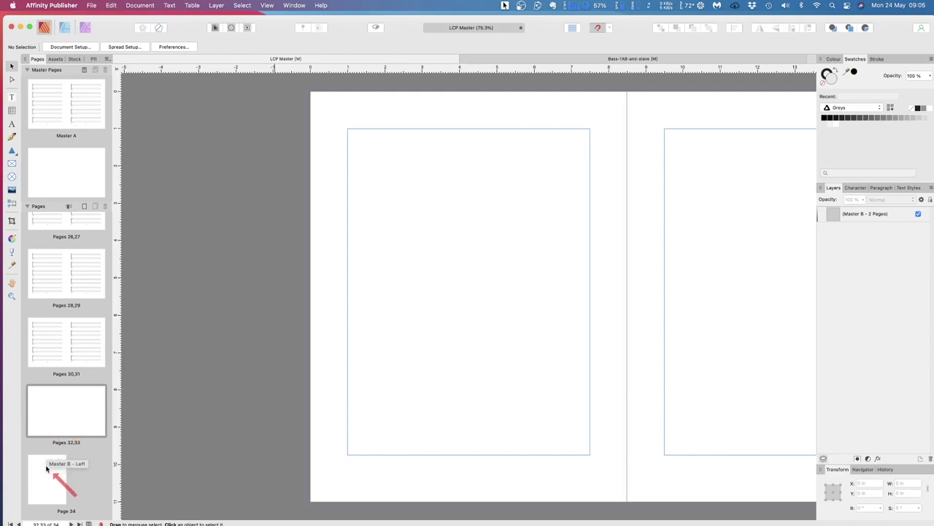
{"action": "scroll", "coordinate": [53, 387], "scroll_direction": "up", "scroll_amount": 15}
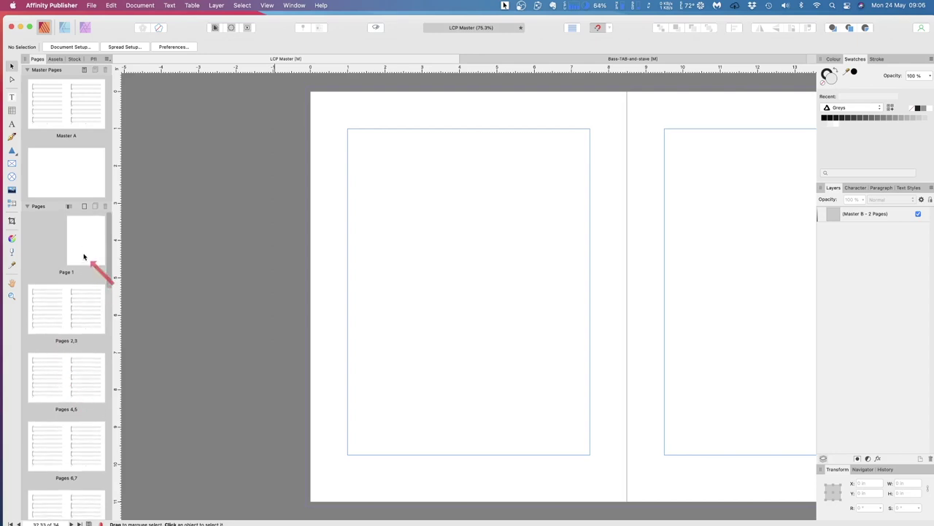
{"action": "left_click", "coordinate": [83, 250]}
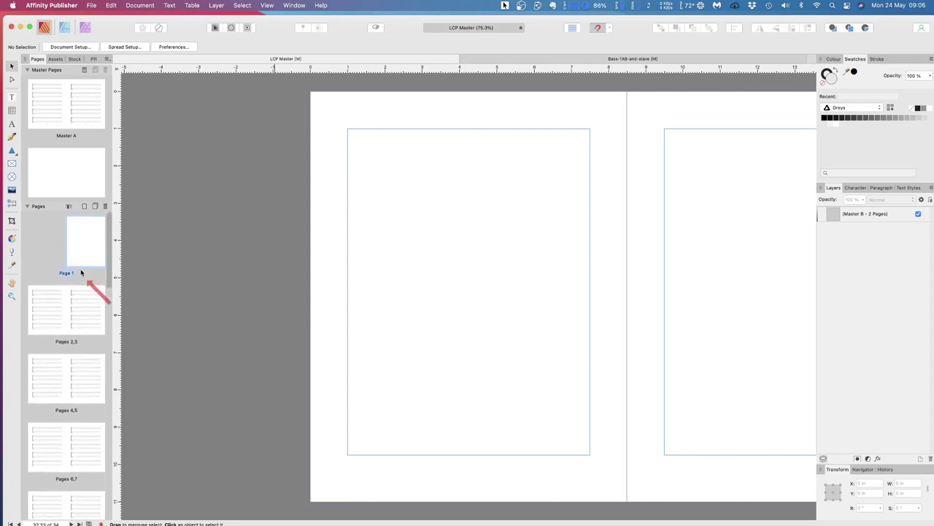
{"action": "double_click", "coordinate": [81, 241]}
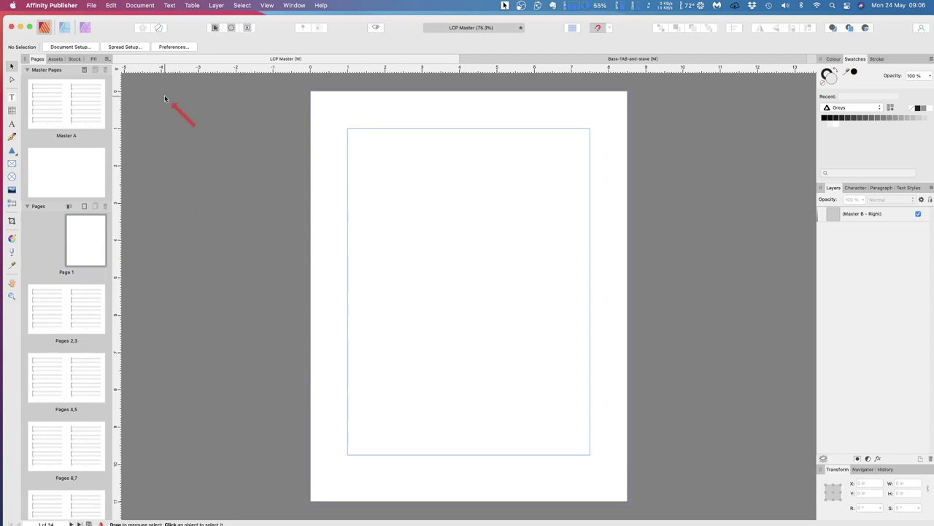
{"action": "left_click", "coordinate": [92, 6]}
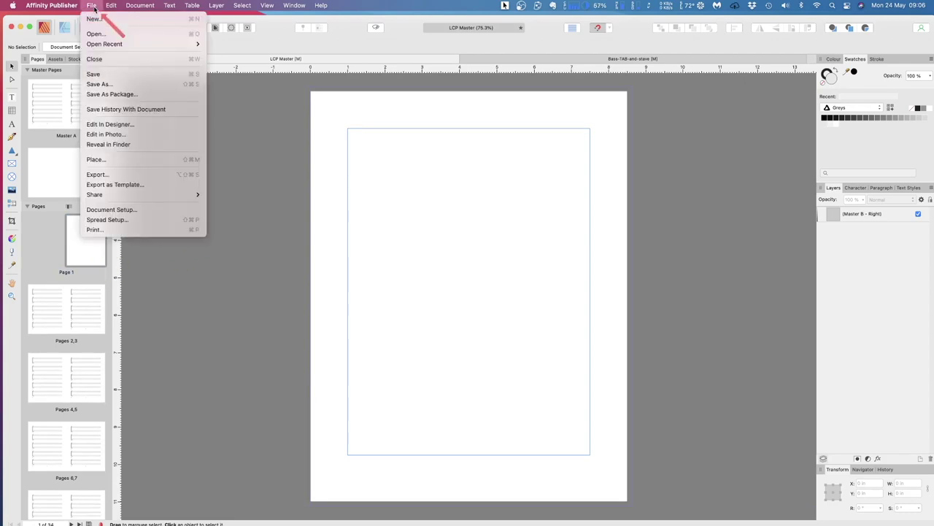
{"action": "mouse_move", "coordinate": [164, 44]}
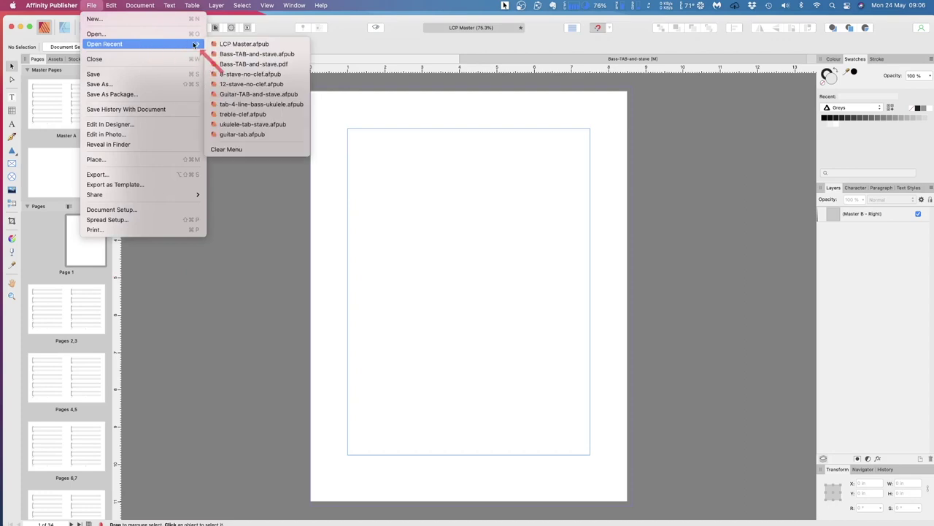
{"action": "left_click", "coordinate": [251, 94]}
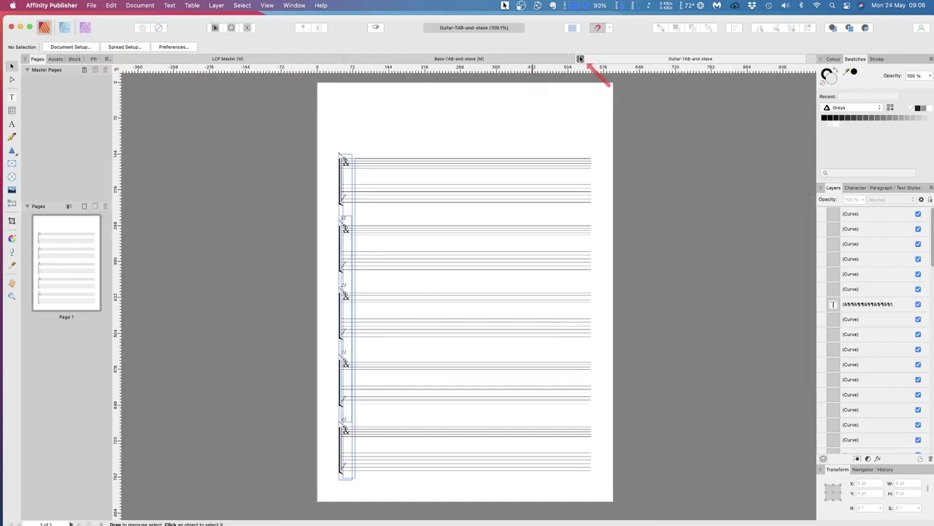
{"action": "left_click", "coordinate": [580, 59]}
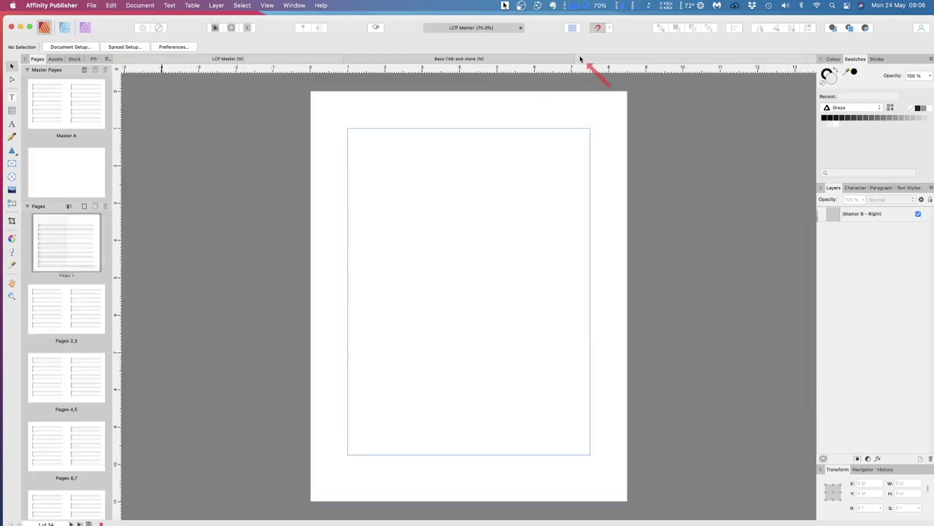
Open Music Manuscript Treble Large from the Music folder and copy the three title text lines on its page 1
{"action": "left_click", "coordinate": [93, 8]}
{"action": "left_click", "coordinate": [104, 33]}
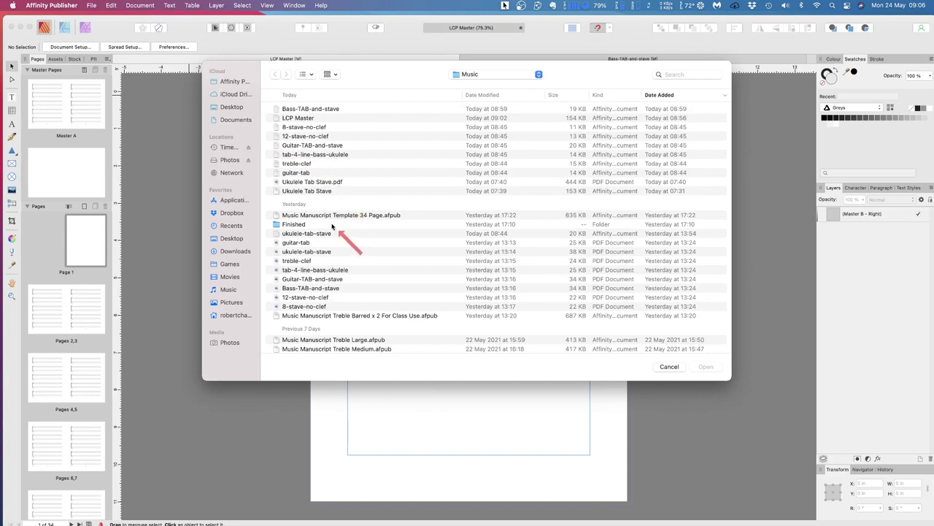
{"action": "scroll", "coordinate": [323, 228], "scroll_direction": "down", "scroll_amount": 1}
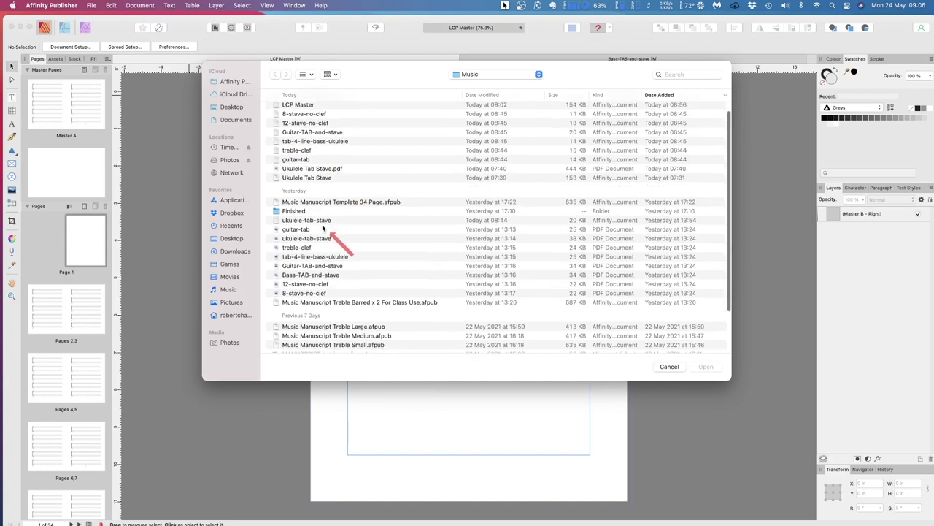
{"action": "scroll", "coordinate": [324, 229], "scroll_direction": "down", "scroll_amount": 3}
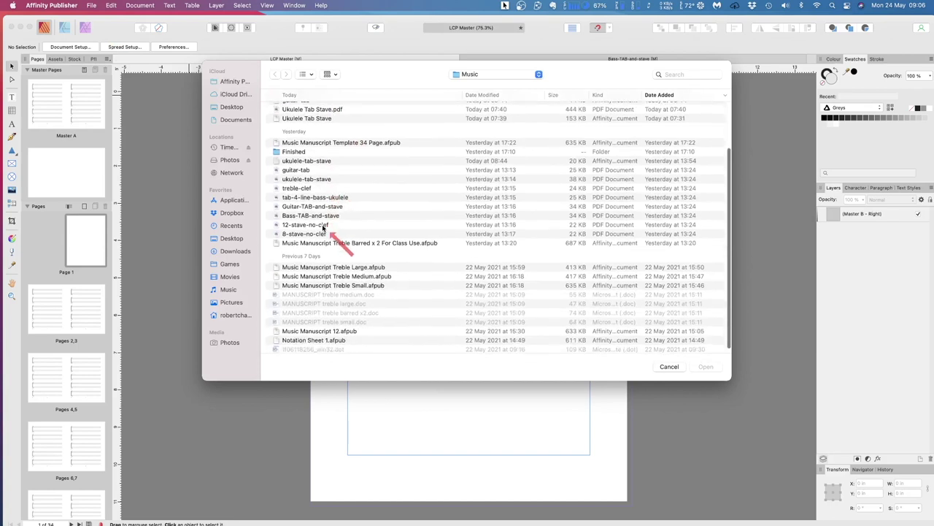
{"action": "left_click", "coordinate": [294, 268]}
{"action": "left_click", "coordinate": [706, 367]}
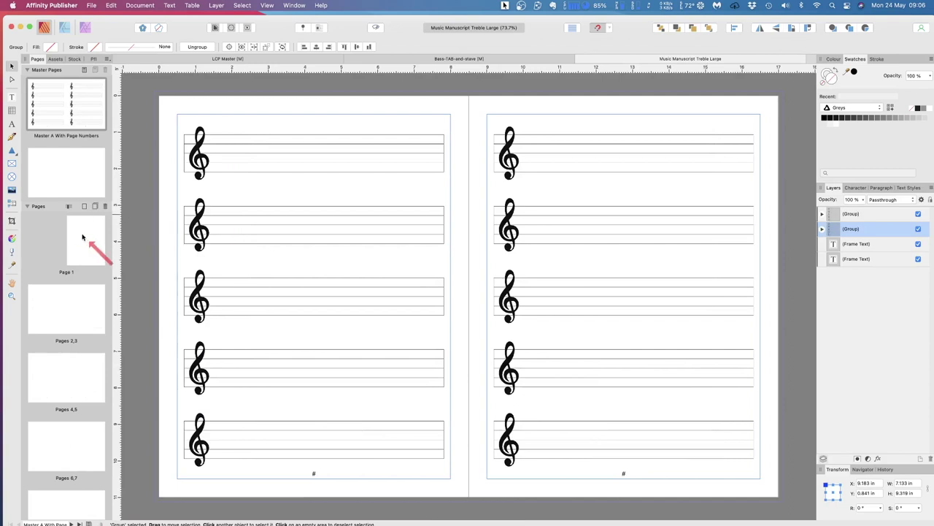
{"action": "left_click", "coordinate": [83, 237]}
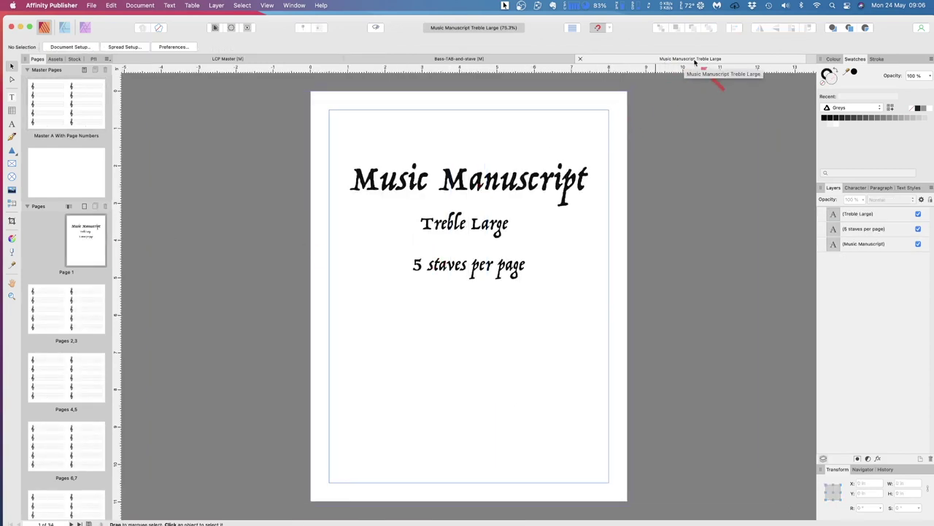
{"action": "left_click", "coordinate": [398, 186]}
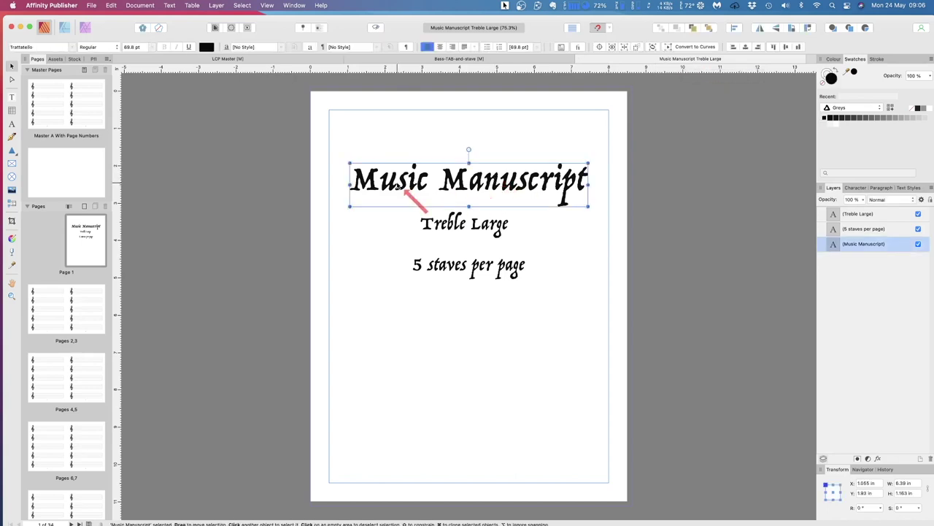
{"action": "left_click", "coordinate": [868, 215], "text": "shift"}
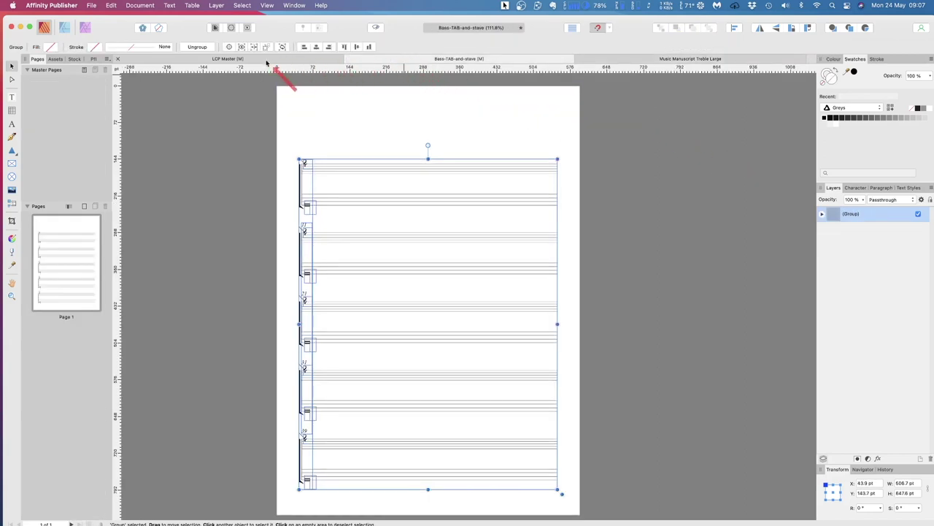
Close Bass-TAB-and-stave without saving and paste the copied title lines onto page 1 of LCP Master
{"action": "left_click", "coordinate": [349, 58]}
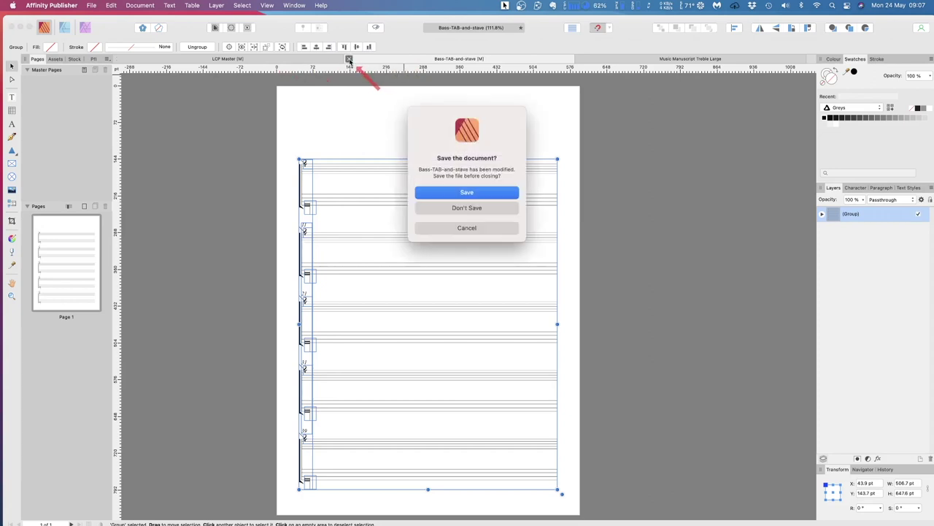
{"action": "left_click", "coordinate": [473, 208]}
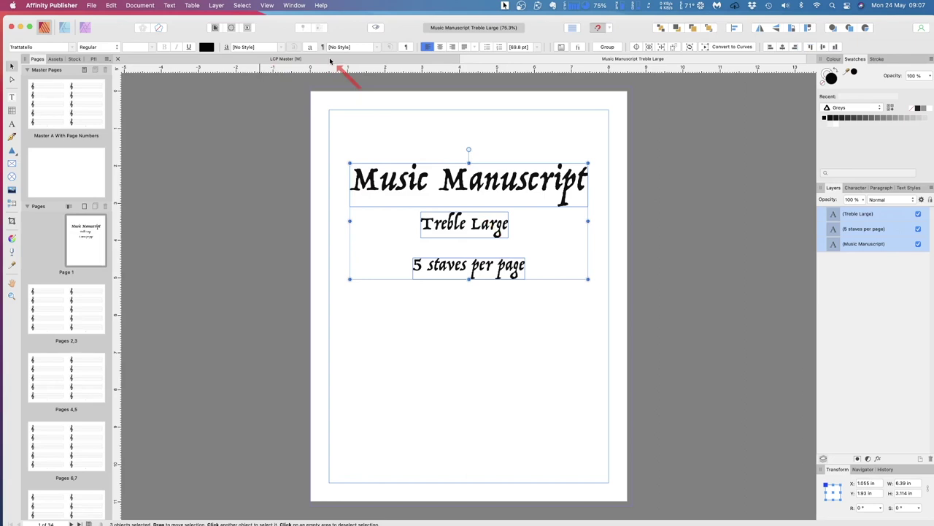
{"action": "left_click", "coordinate": [330, 60]}
{"action": "scroll", "coordinate": [446, 242], "scroll_direction": "down", "scroll_amount": 1}
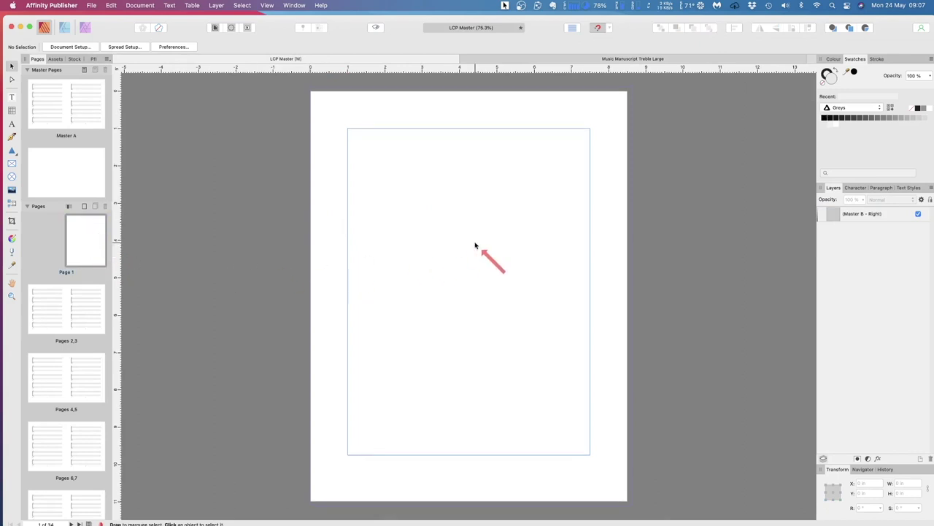
{"action": "key", "text": "super+v"}
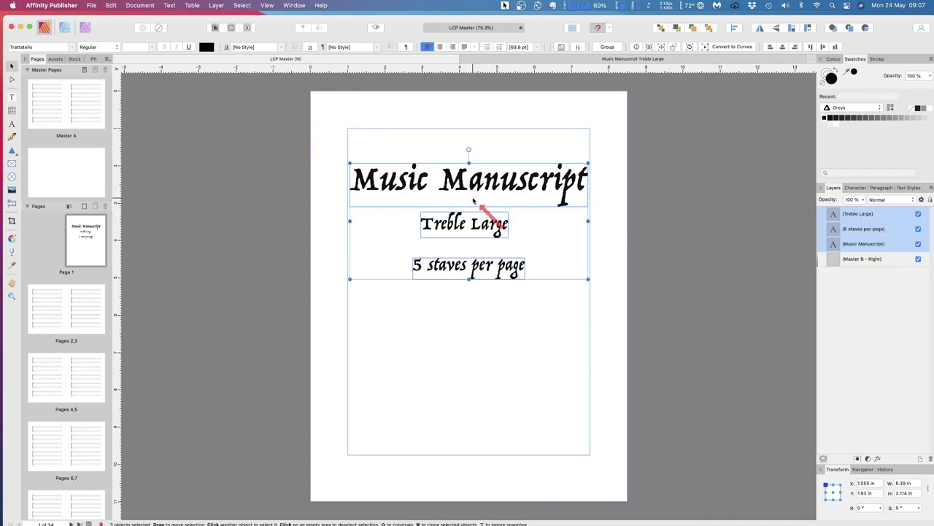
Replace the "Treble Large" subtitle on page 1 with "Bass Tab & Stave"
{"action": "left_click", "coordinate": [474, 227]}
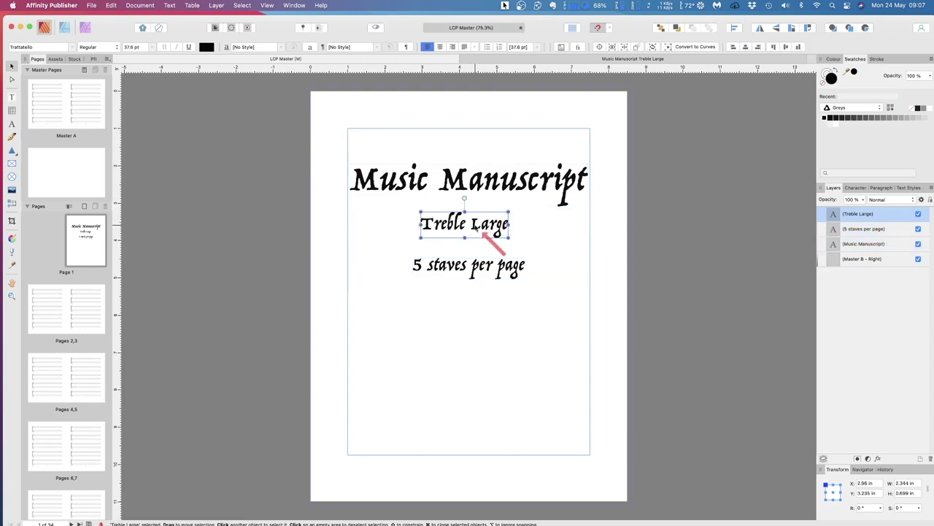
{"action": "double_click", "coordinate": [475, 227]}
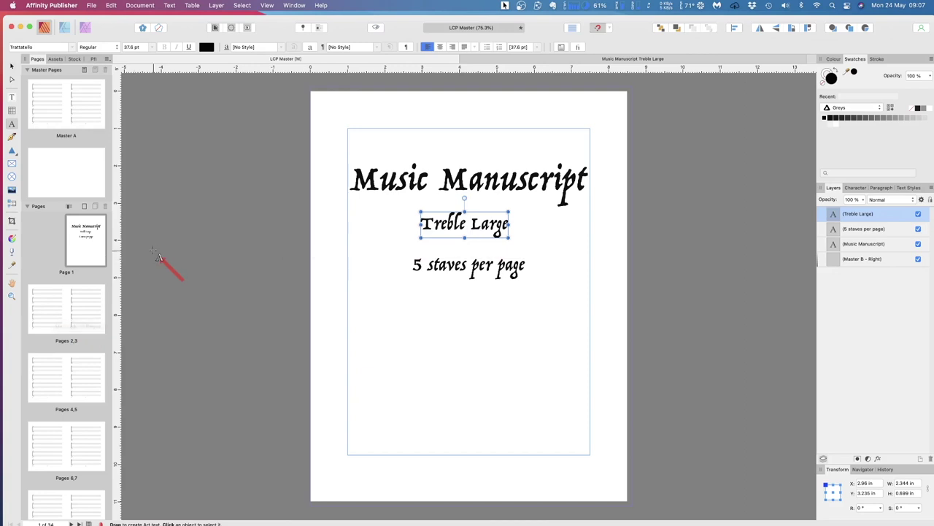
{"action": "left_click", "coordinate": [91, 5]}
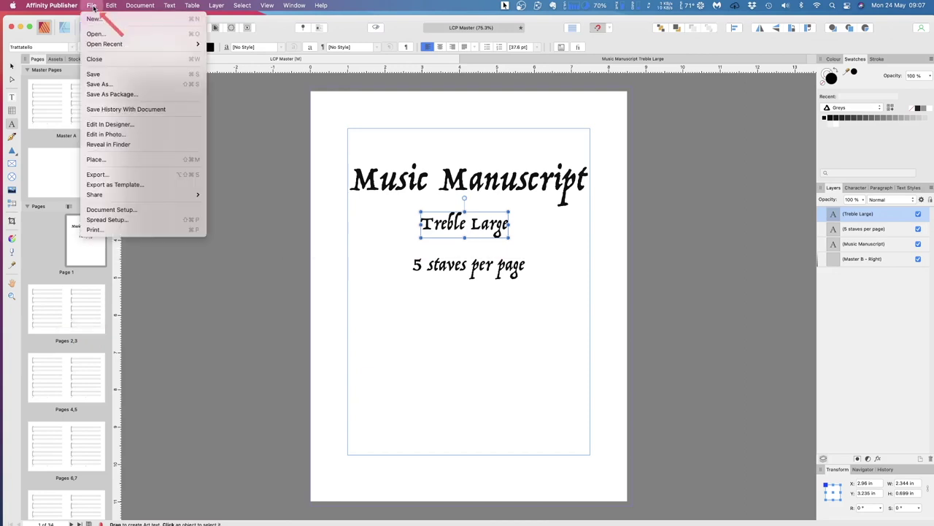
{"action": "mouse_move", "coordinate": [104, 43]}
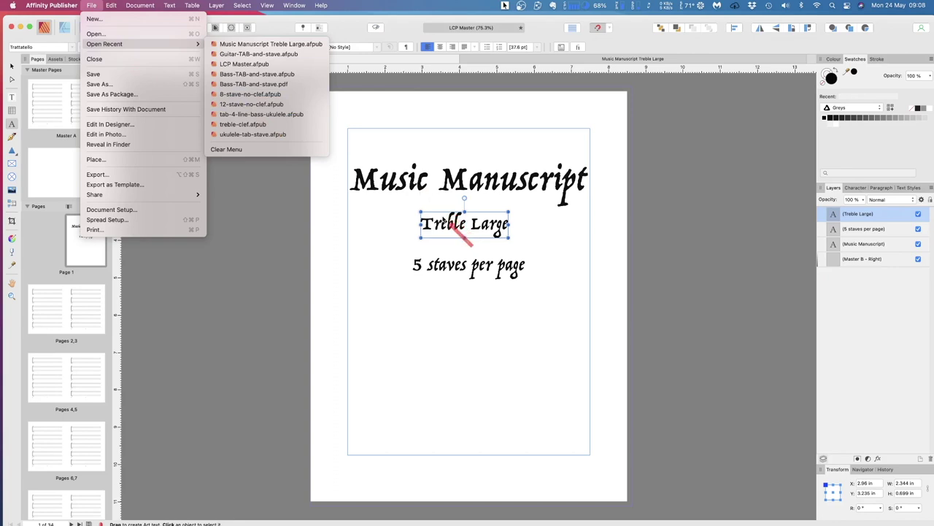
{"action": "left_click", "coordinate": [442, 222]}
{"action": "double_click", "coordinate": [431, 224]}
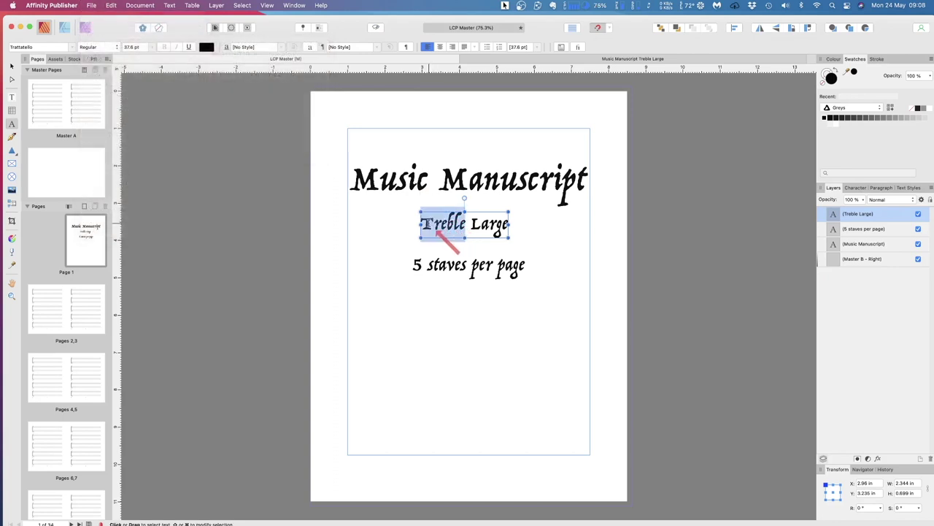
{"action": "left_click_drag", "start_coordinate": [428, 223], "coordinate": [511, 227]}
{"action": "type", "text": "Bass Tab"}
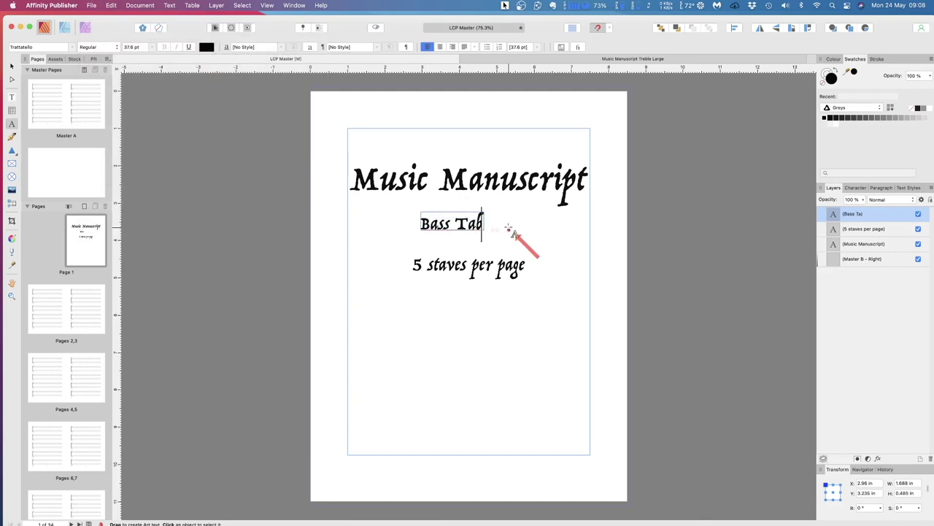
{"action": "type", "text": " & Stave"}
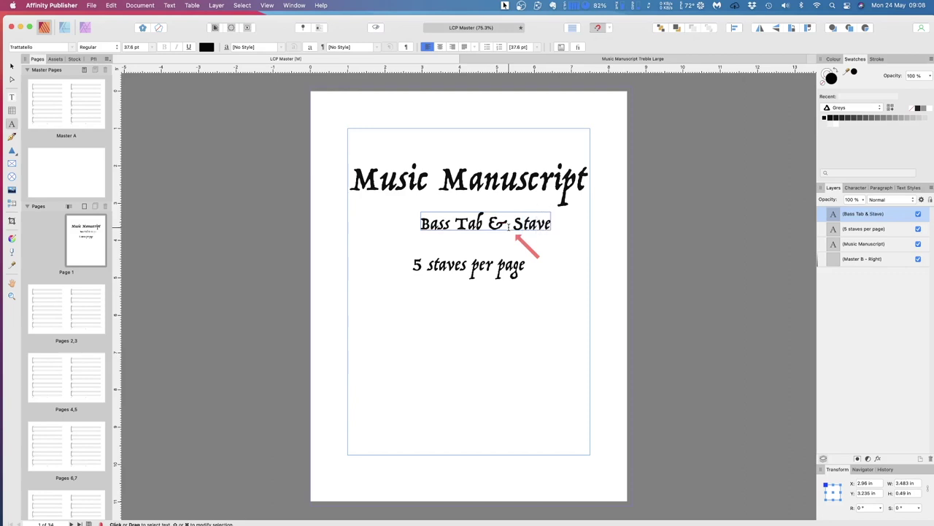
{"action": "scroll", "coordinate": [509, 234], "scroll_direction": "right", "scroll_amount": 2}
{"action": "key", "text": "Escape"}
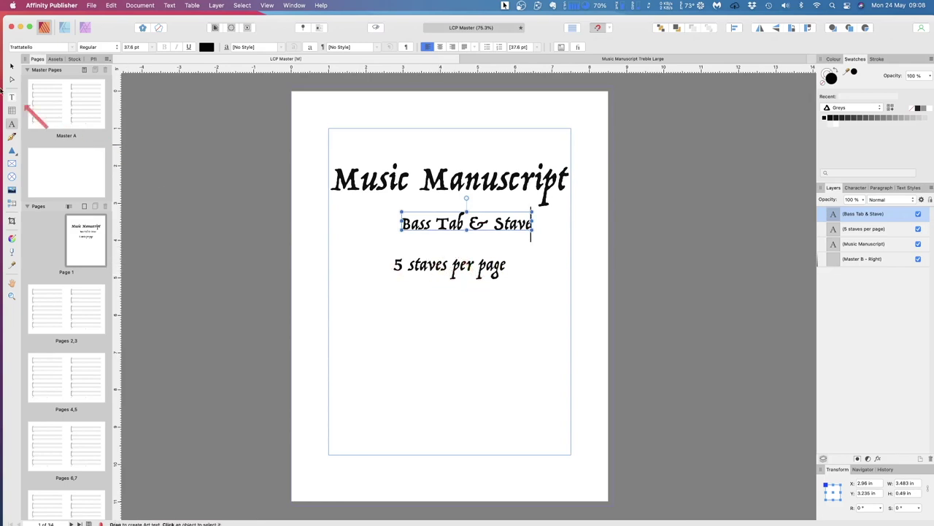
Centre the "Bass Tab & Stave" line horizontally on the page and check the centring of the other two title lines
{"action": "left_click", "coordinate": [11, 66]}
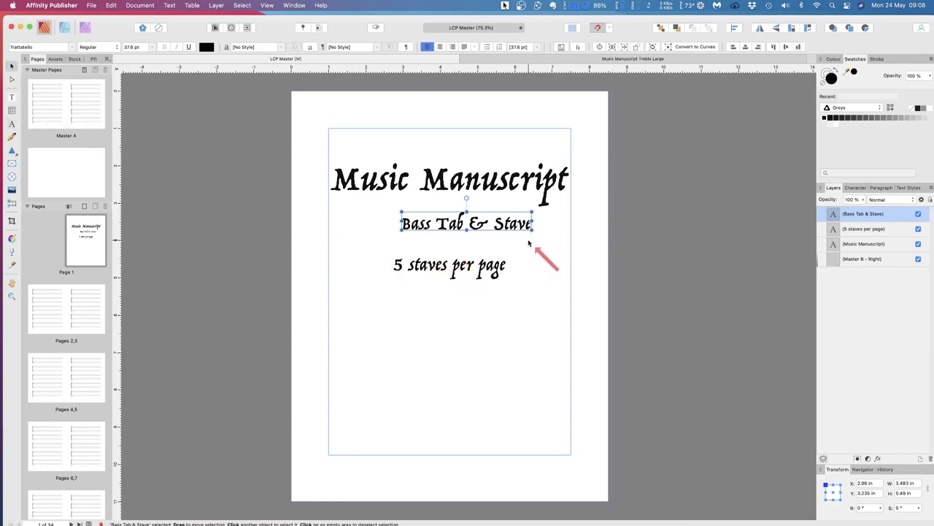
{"action": "left_click_drag", "start_coordinate": [466, 222], "coordinate": [449, 223]}
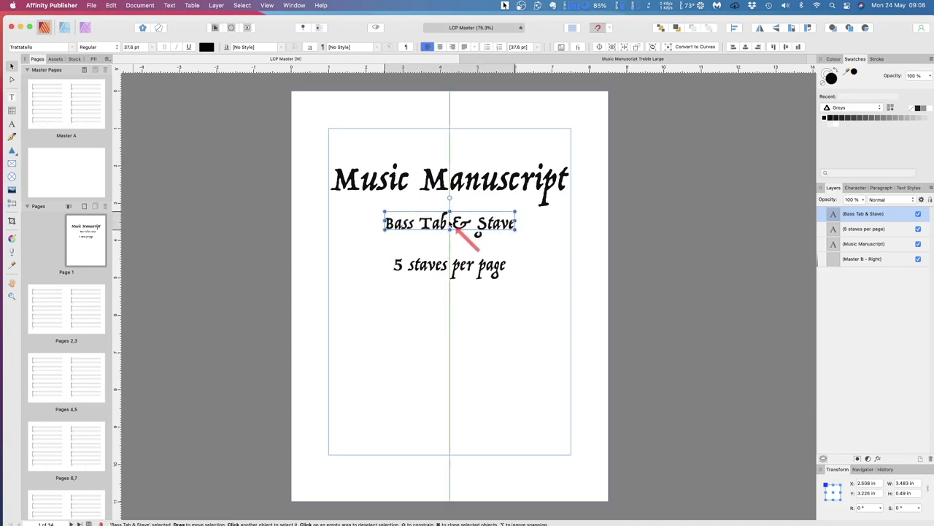
{"action": "left_click", "coordinate": [485, 270]}
{"action": "scroll", "coordinate": [479, 271], "scroll_direction": "up", "scroll_amount": 1}
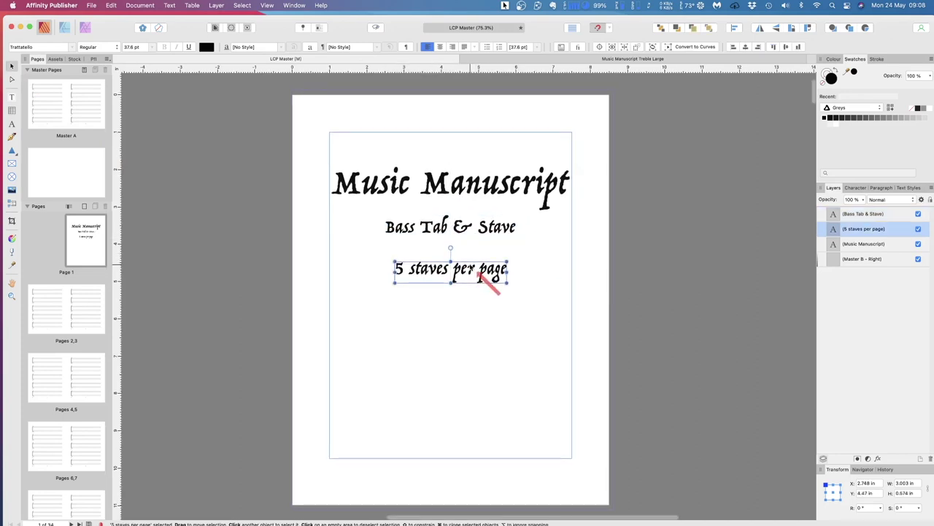
{"action": "left_click", "coordinate": [471, 191]}
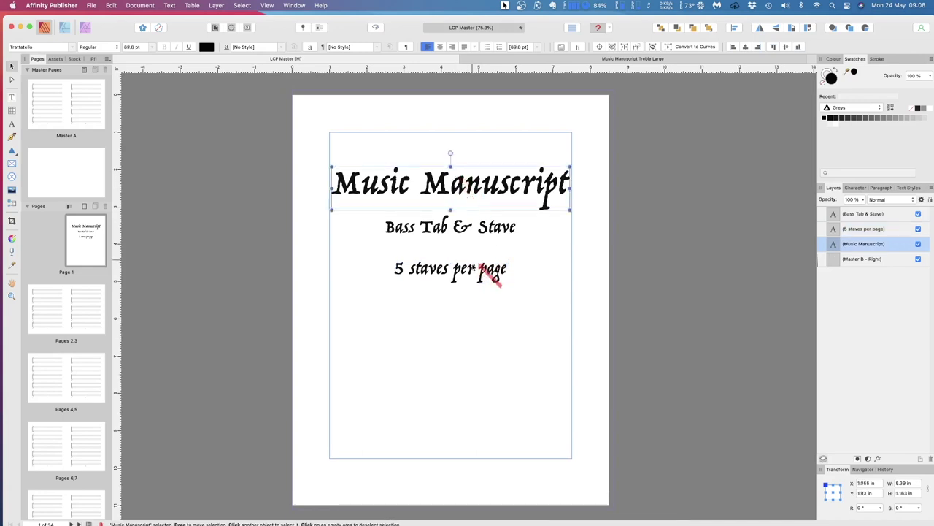
{"action": "left_click", "coordinate": [480, 270]}
{"action": "left_click_drag", "start_coordinate": [473, 270], "coordinate": [472, 271]}
{"action": "left_click", "coordinate": [469, 189]}
{"action": "left_click_drag", "start_coordinate": [469, 190], "coordinate": [471, 190]}
{"action": "left_click", "coordinate": [507, 310]}
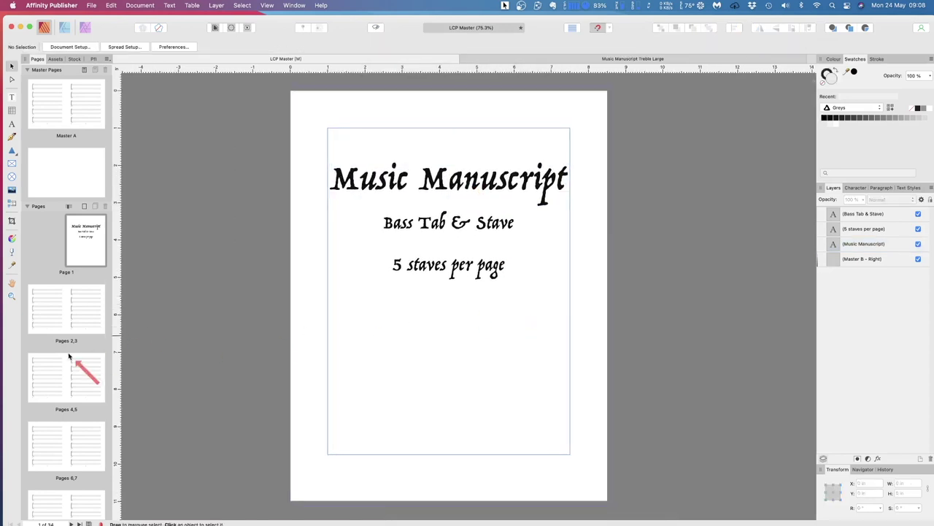
Compare pages 32–33 in LCP Master and Music Manuscript Treble Large, close the Treble Large document, and return to LCP Master's pages 32–33
{"action": "scroll", "coordinate": [70, 356], "scroll_direction": "down", "scroll_amount": 15}
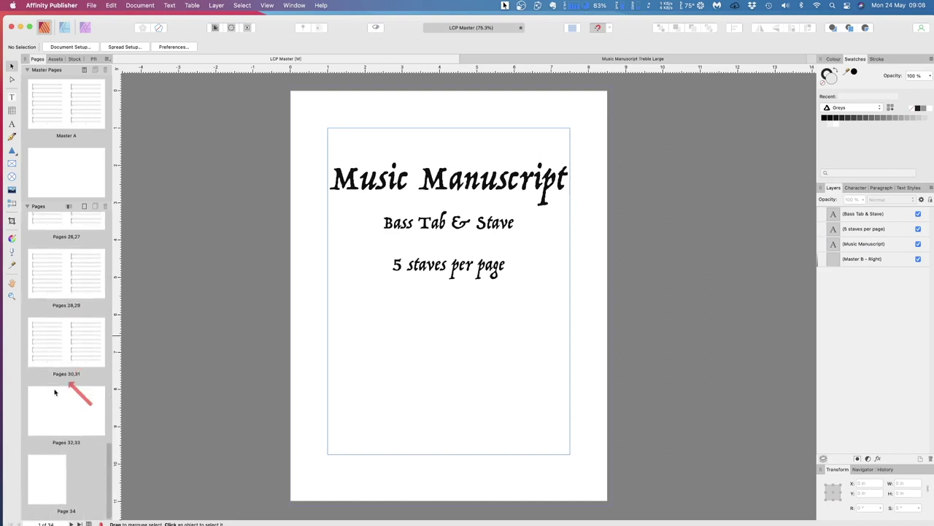
{"action": "left_click", "coordinate": [46, 413]}
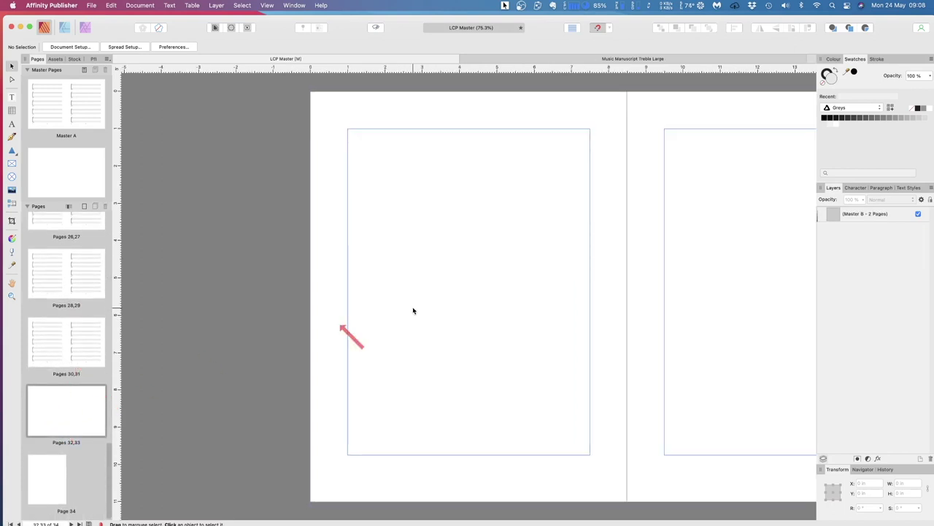
{"action": "left_click", "coordinate": [557, 57]}
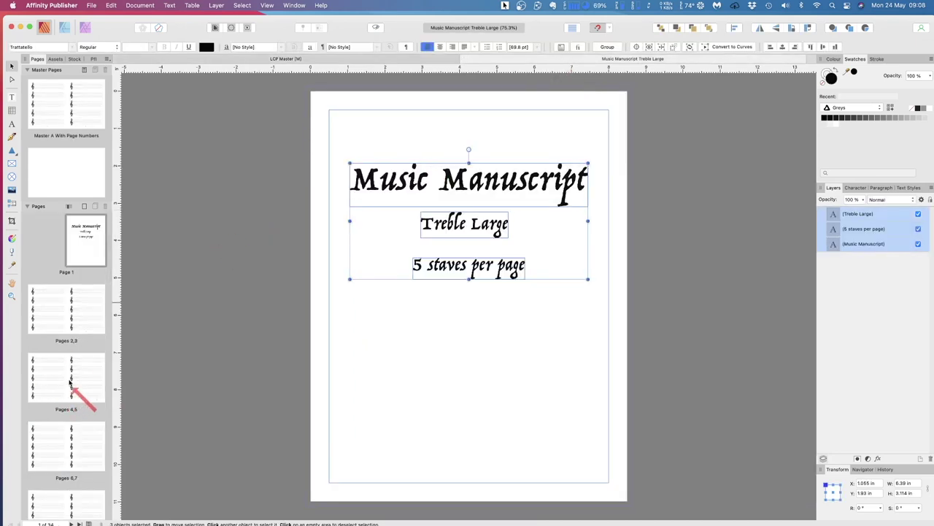
{"action": "scroll", "coordinate": [70, 383], "scroll_direction": "down", "scroll_amount": 15}
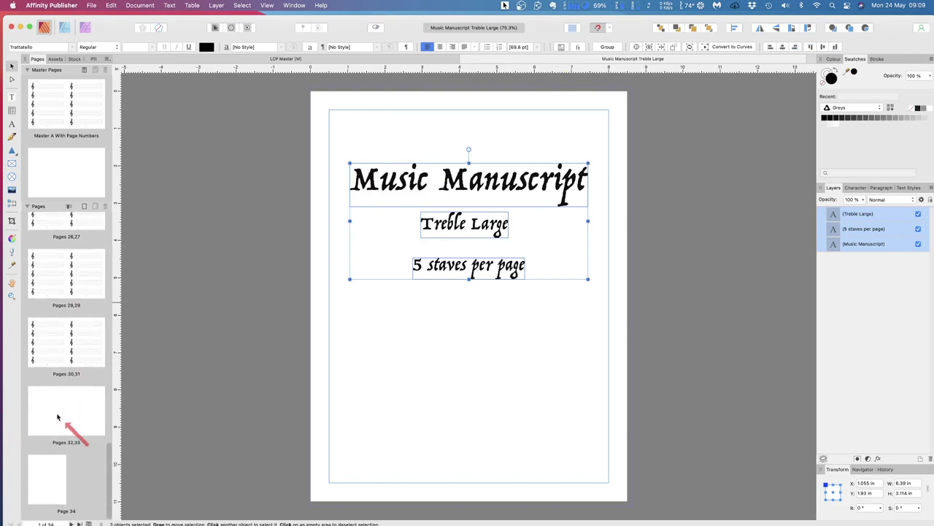
{"action": "left_click", "coordinate": [52, 414]}
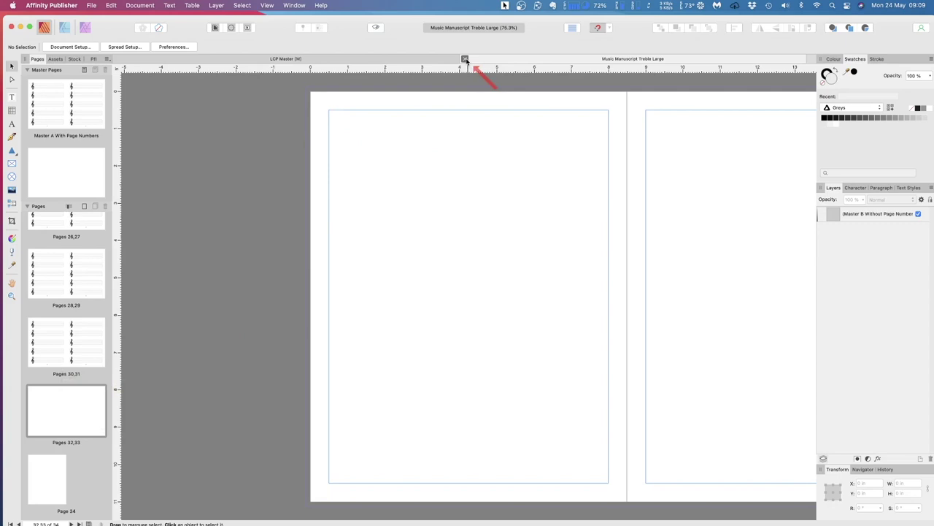
{"action": "left_click", "coordinate": [465, 58]}
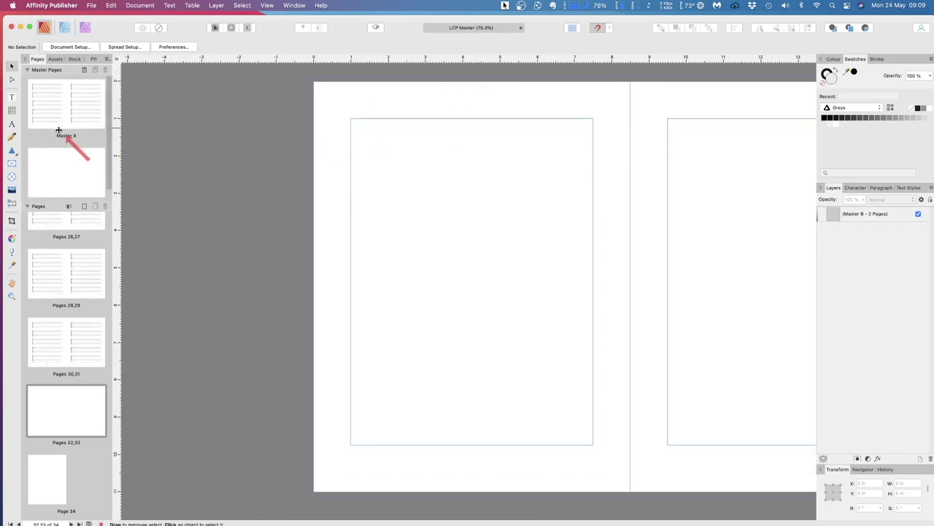
{"action": "double_click", "coordinate": [46, 403]}
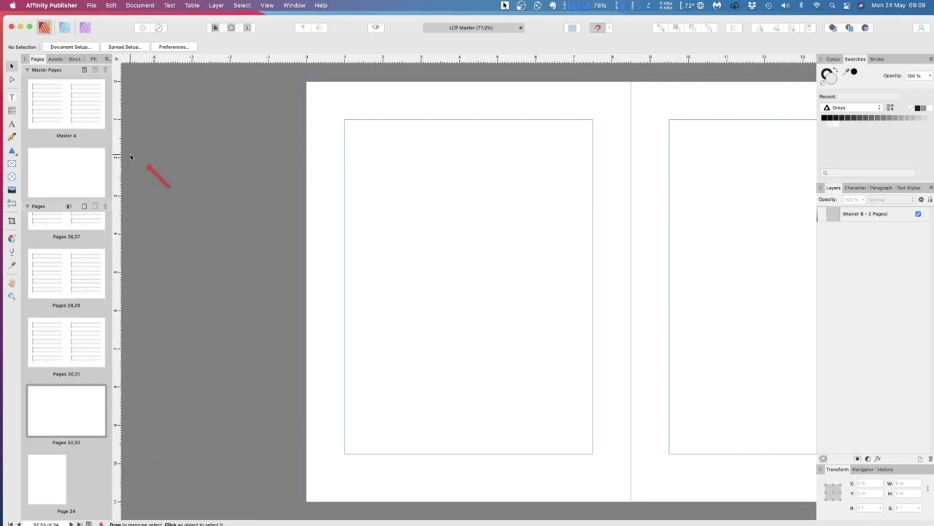
{"action": "left_click", "coordinate": [11, 124]}
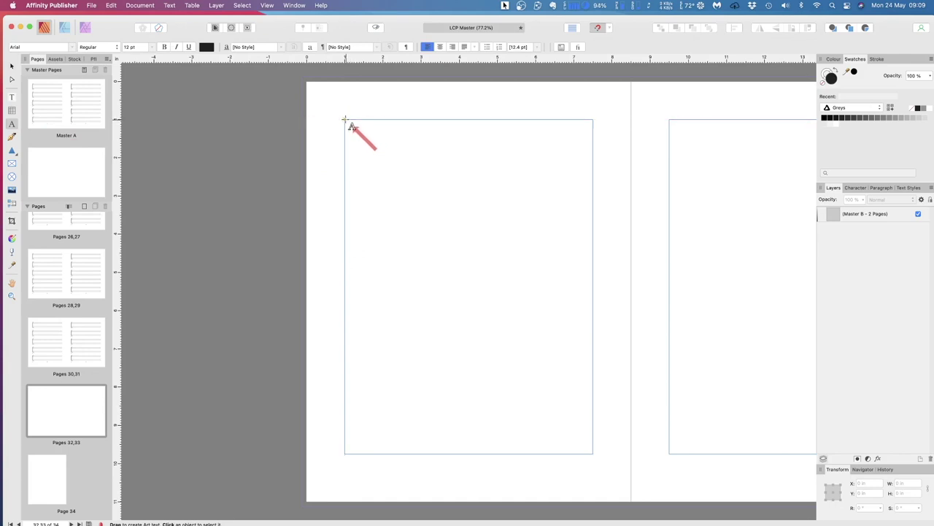
{"action": "left_click_drag", "start_coordinate": [345, 119], "coordinate": [393, 135]}
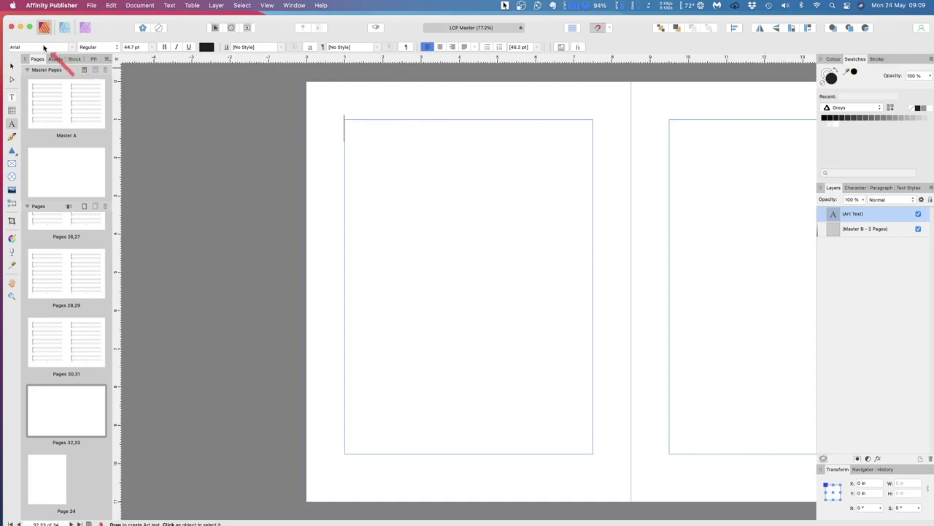
{"action": "scroll", "coordinate": [73, 138], "scroll_direction": "down", "scroll_amount": 1}
{"action": "scroll", "coordinate": [46, 261], "scroll_direction": "up", "scroll_amount": 10}
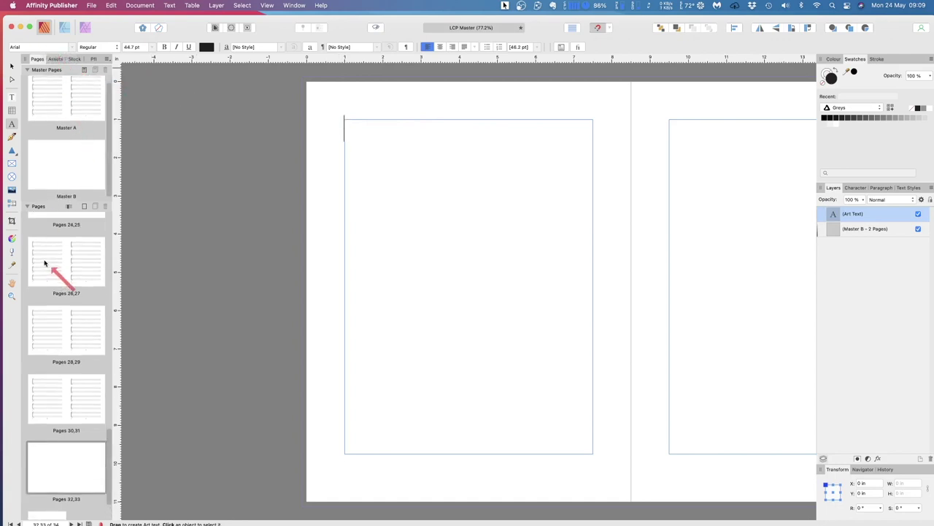
{"action": "scroll", "coordinate": [46, 265], "scroll_direction": "up", "scroll_amount": 6}
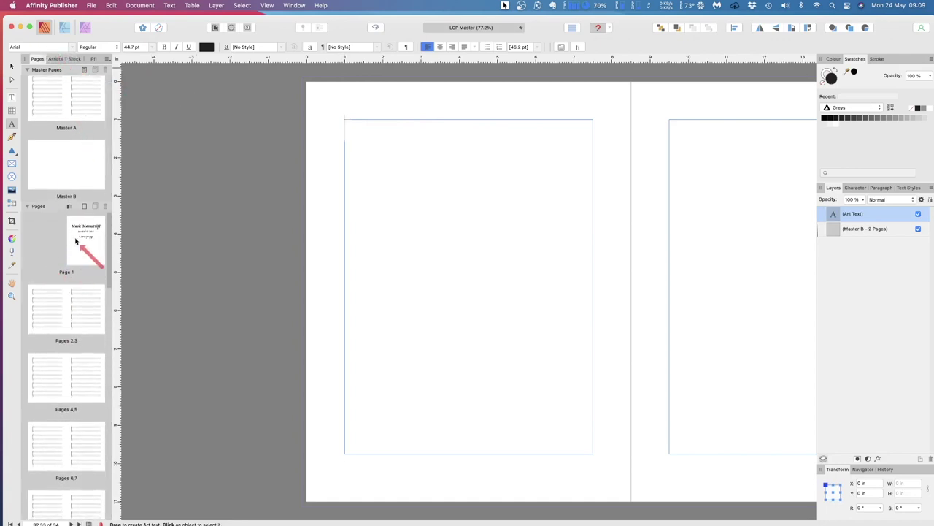
Try to copy the "Music Manuscript" title text from page 1
{"action": "double_click", "coordinate": [82, 233]}
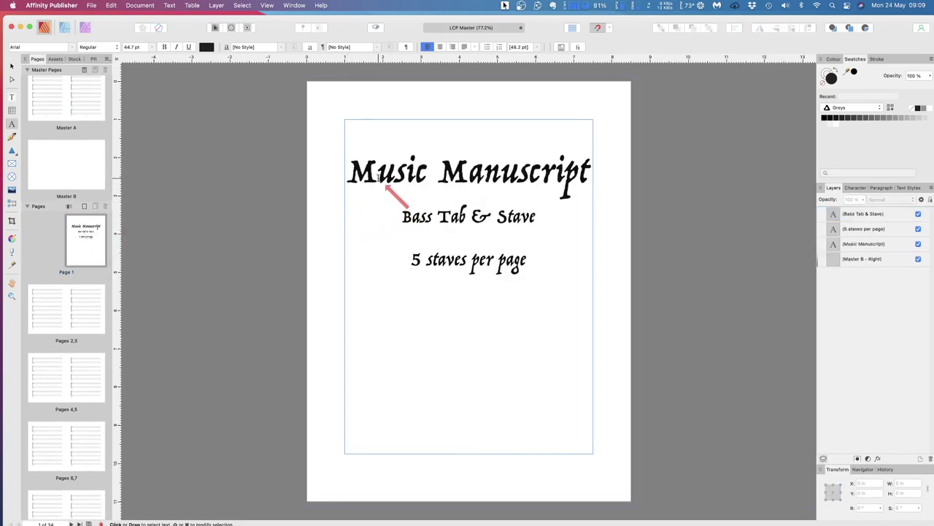
{"action": "left_click", "coordinate": [378, 180]}
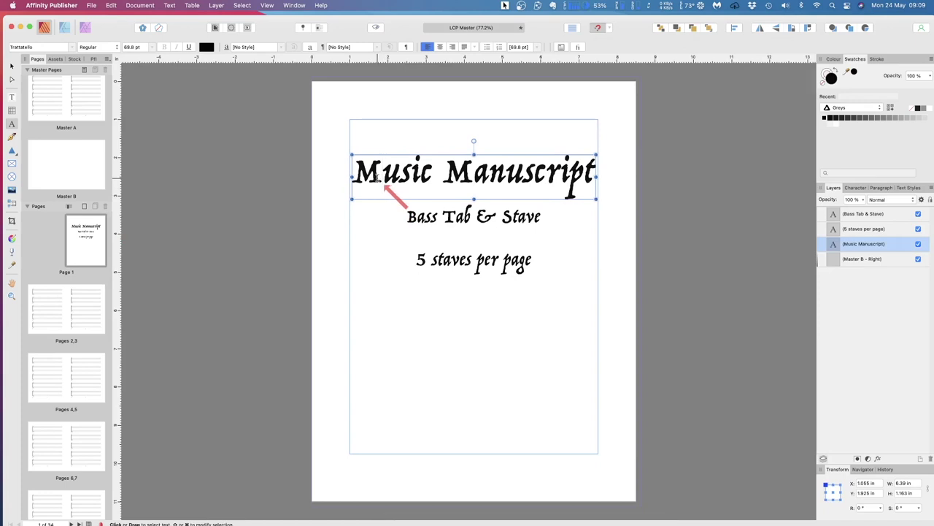
{"action": "left_click_drag", "start_coordinate": [352, 175], "coordinate": [411, 175]}
{"action": "left_click", "coordinate": [438, 169]}
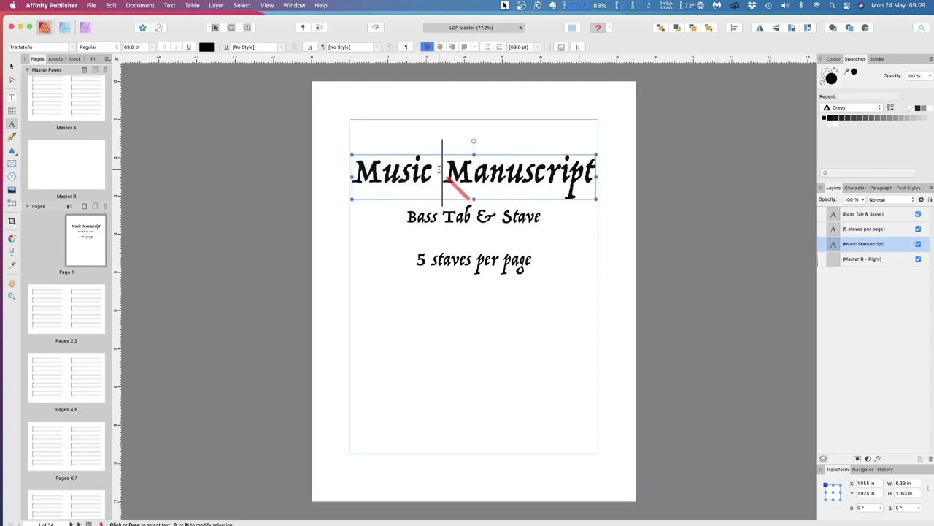
{"action": "right_click", "coordinate": [859, 245]}
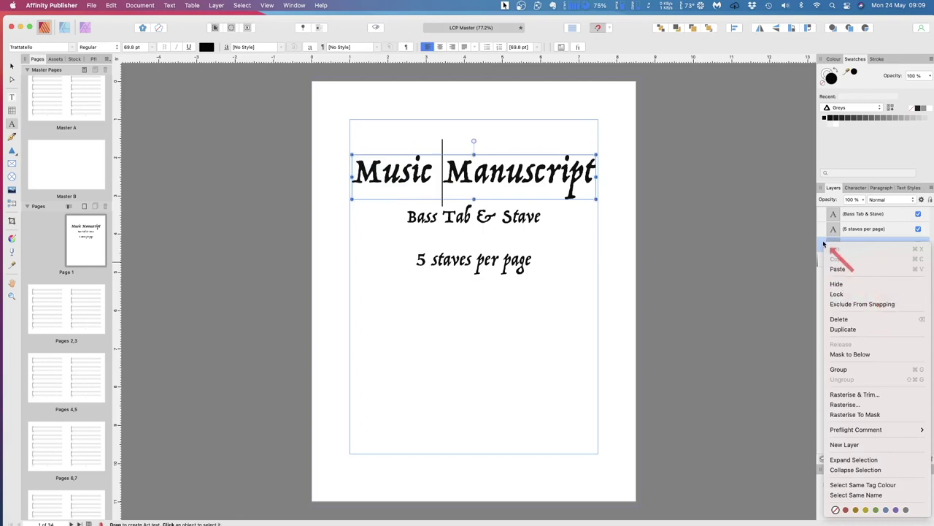
{"action": "left_click", "coordinate": [824, 244]}
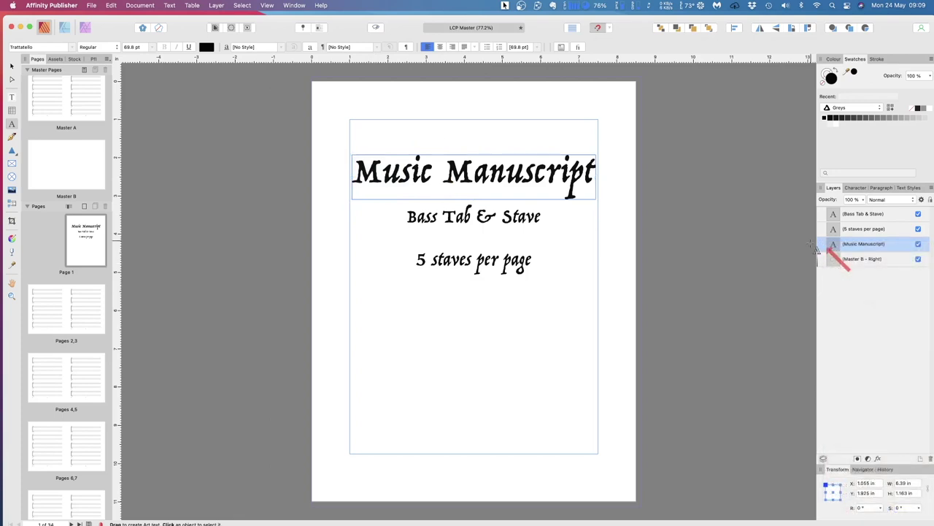
Paste the copied title lines onto page 32 of the 32–33 spread
{"action": "scroll", "coordinate": [48, 424], "scroll_direction": "down", "scroll_amount": 10}
{"action": "scroll", "coordinate": [46, 422], "scroll_direction": "down", "scroll_amount": 3}
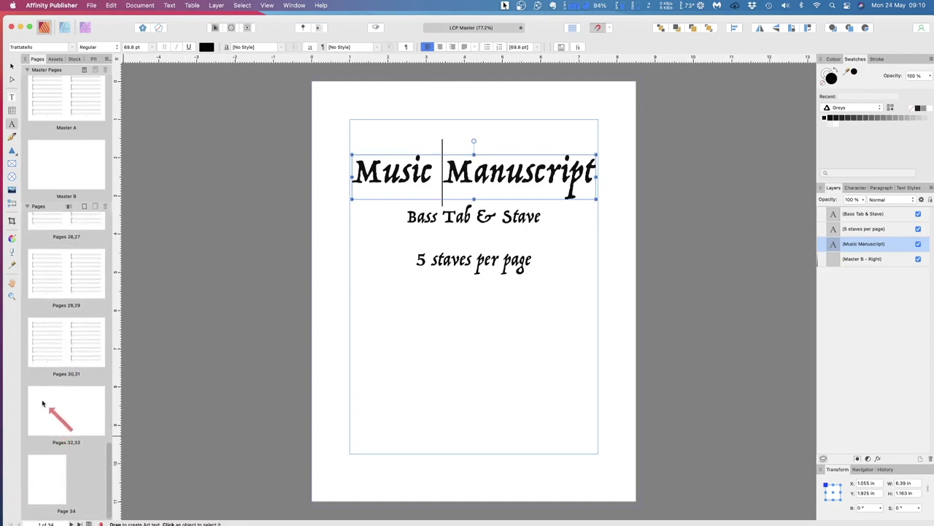
{"action": "double_click", "coordinate": [44, 405]}
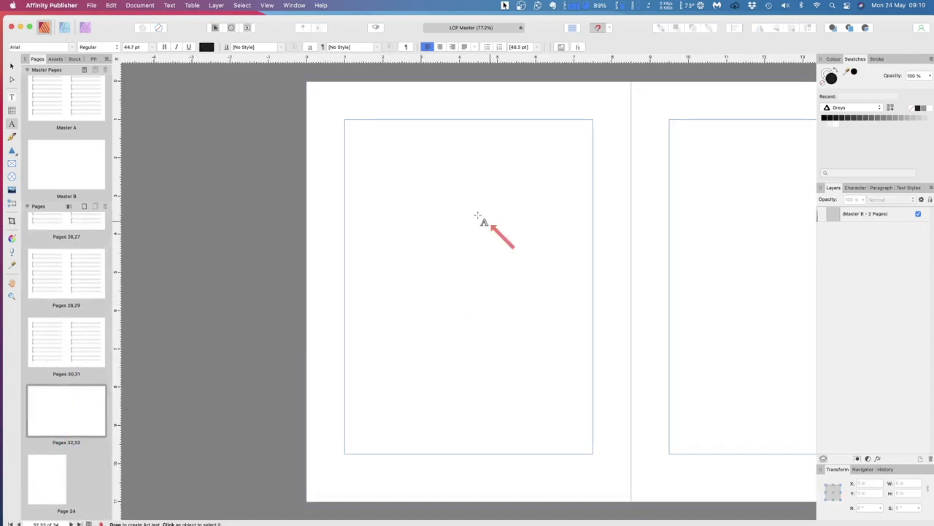
{"action": "key", "text": "super+v"}
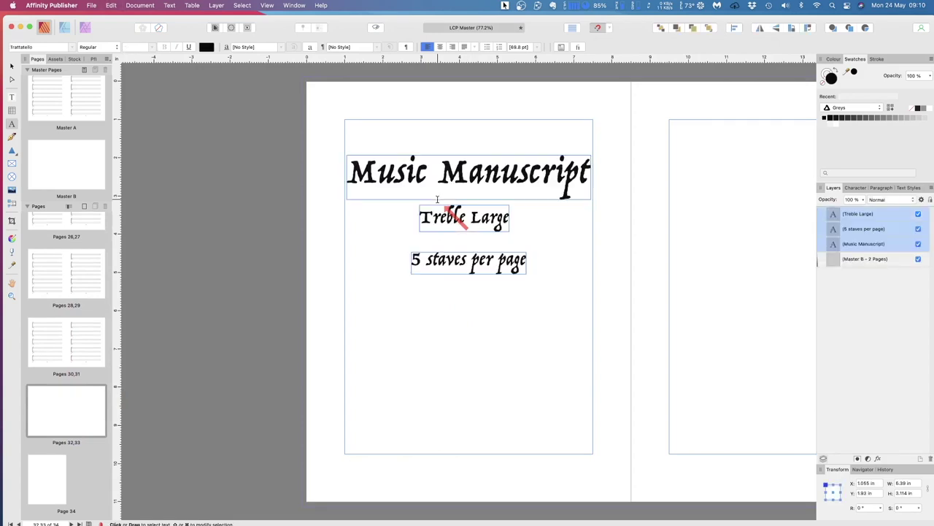
Delete the "5 staves per page" and "Music Manuscript" lines from page 32, keeping only the "Treble Large" line
{"action": "left_click", "coordinate": [458, 224]}
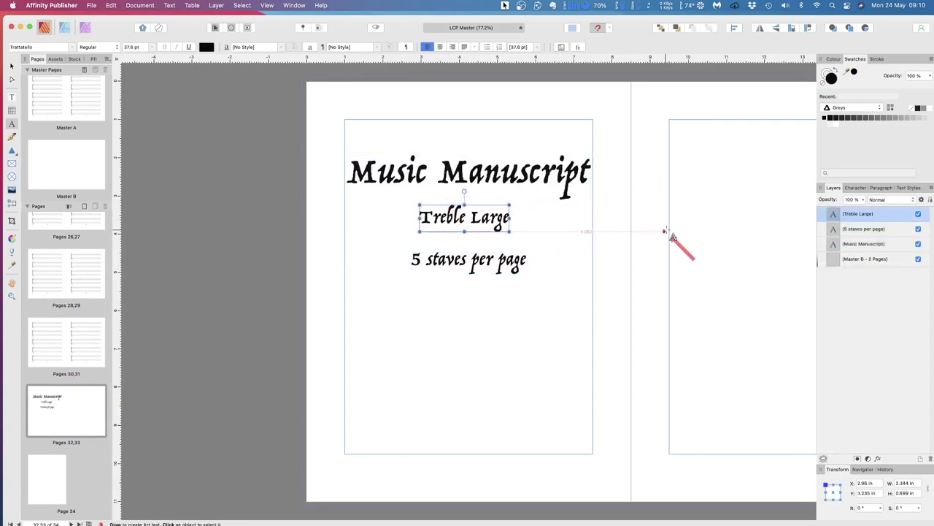
{"action": "scroll", "coordinate": [686, 237], "scroll_direction": "up", "scroll_amount": 1}
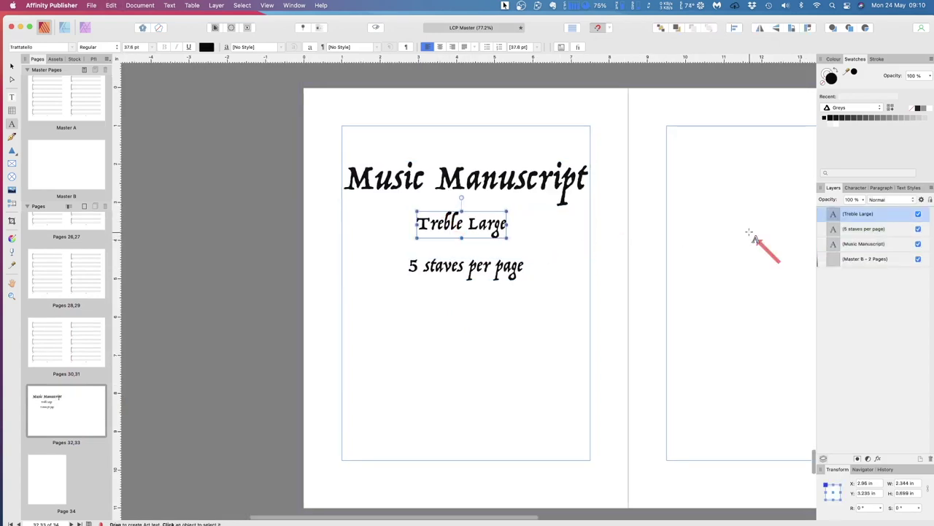
{"action": "left_click", "coordinate": [862, 231]}
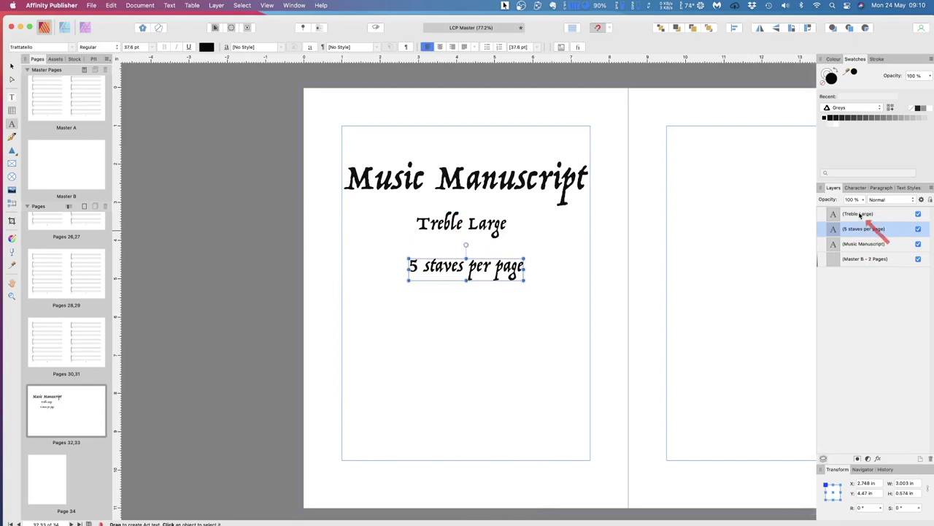
{"action": "left_click", "coordinate": [860, 214]}
{"action": "left_click", "coordinate": [863, 229]}
{"action": "key", "text": "Delete"}
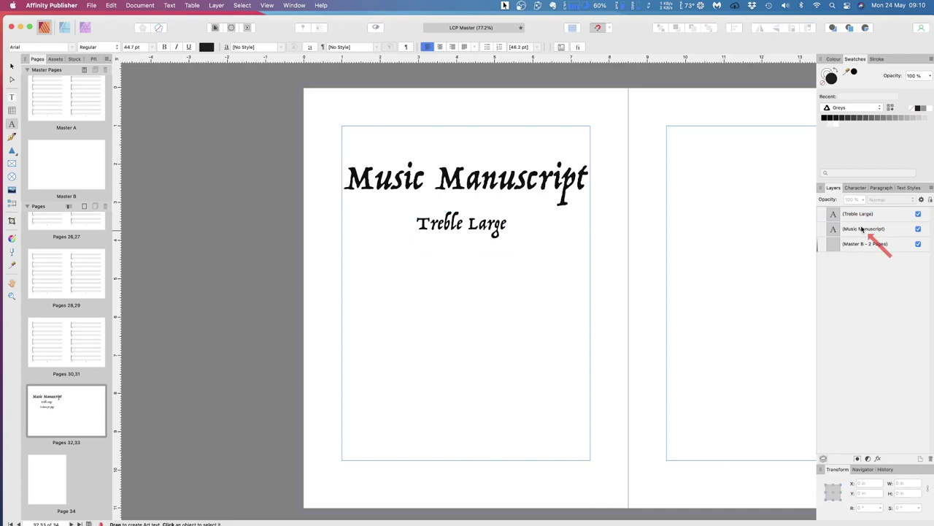
{"action": "left_click", "coordinate": [860, 231]}
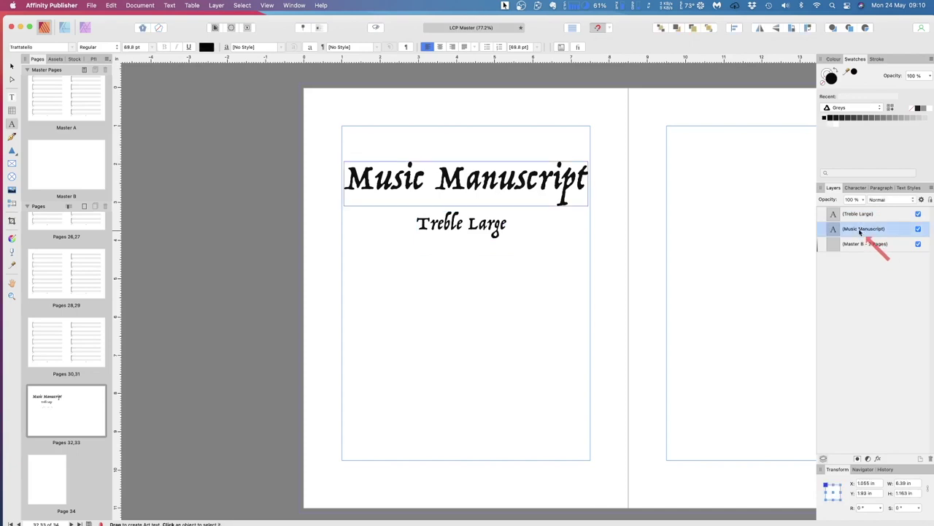
{"action": "key", "text": "Delete"}
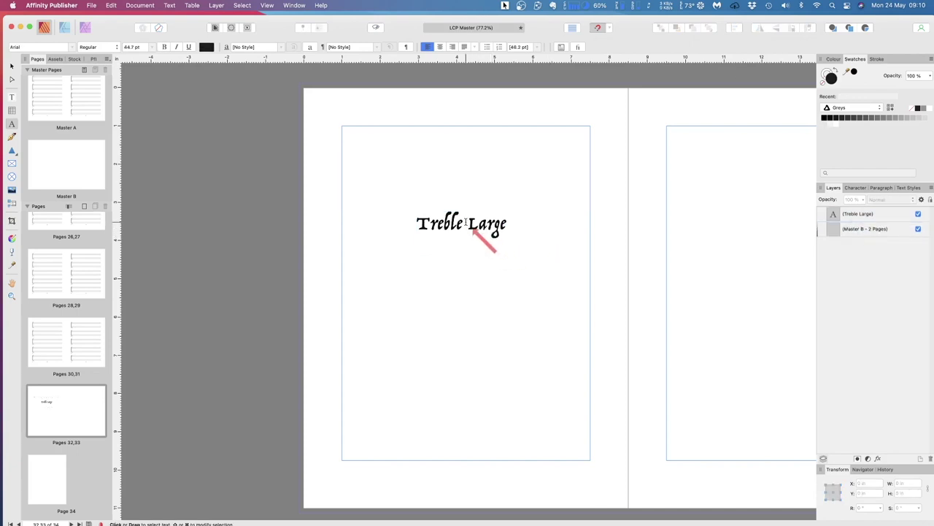
Move the "Treble Large" line to page 32's upper-left margin corner at X 1 in, Y 1 in, and replace its text with "Notes"
{"action": "left_click", "coordinate": [465, 223]}
{"action": "left_click", "coordinate": [11, 66]}
{"action": "left_click_drag", "start_coordinate": [463, 222], "coordinate": [437, 136]}
{"action": "double_click", "coordinate": [355, 133]}
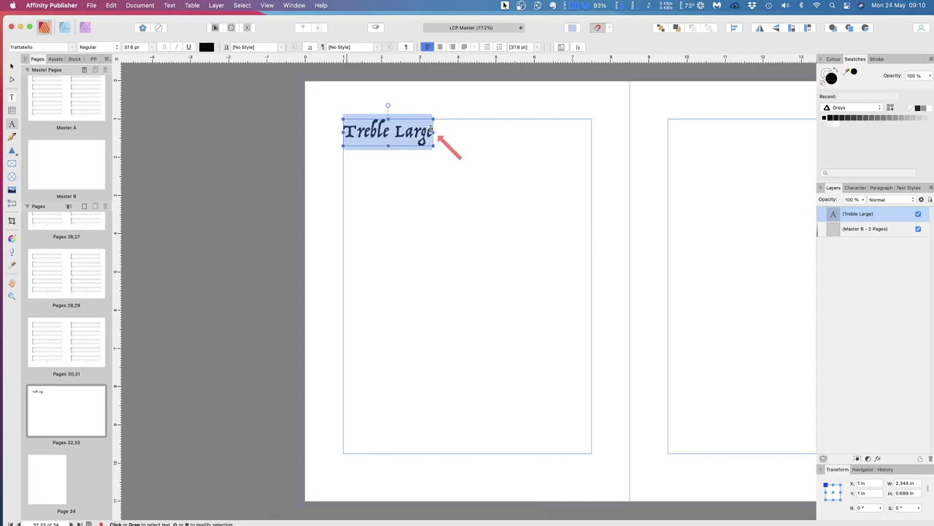
{"action": "type", "text": "Notes"}
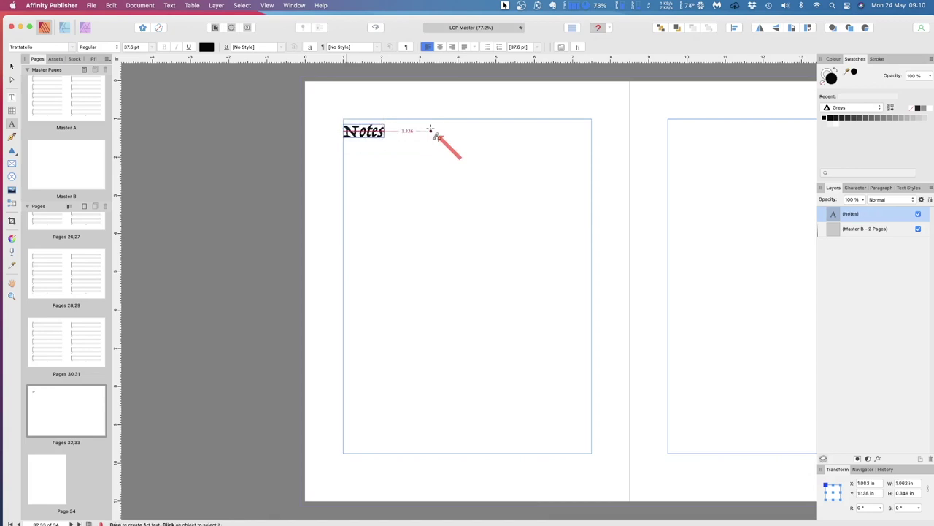
{"action": "key", "text": "Escape"}
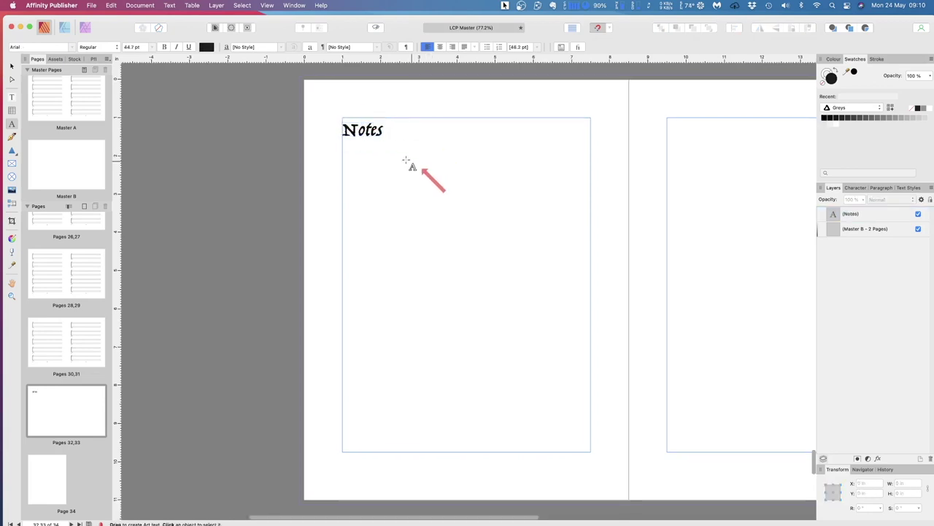
Duplicate the "Notes" heading and place the copy at page 33's upper-left margin corner, at X 9.5 in and level with the original
{"action": "left_click", "coordinate": [11, 66]}
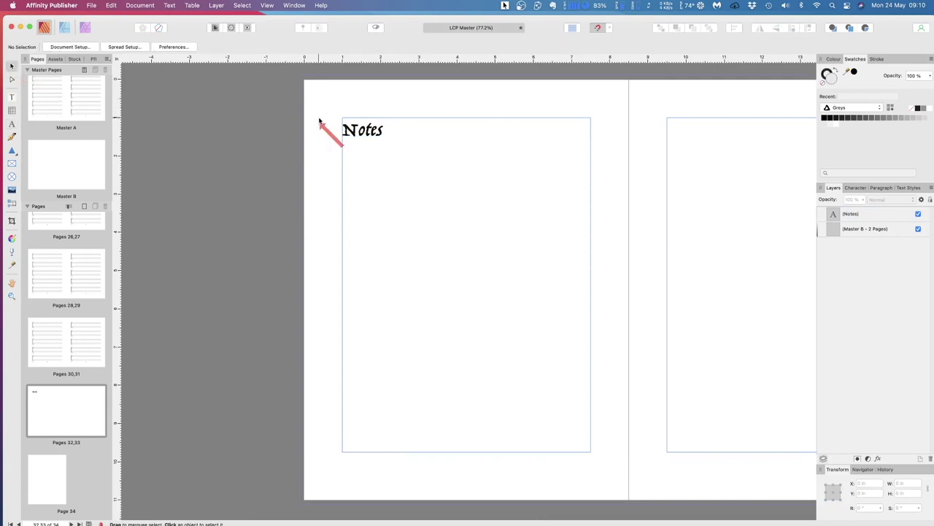
{"action": "left_click", "coordinate": [352, 130]}
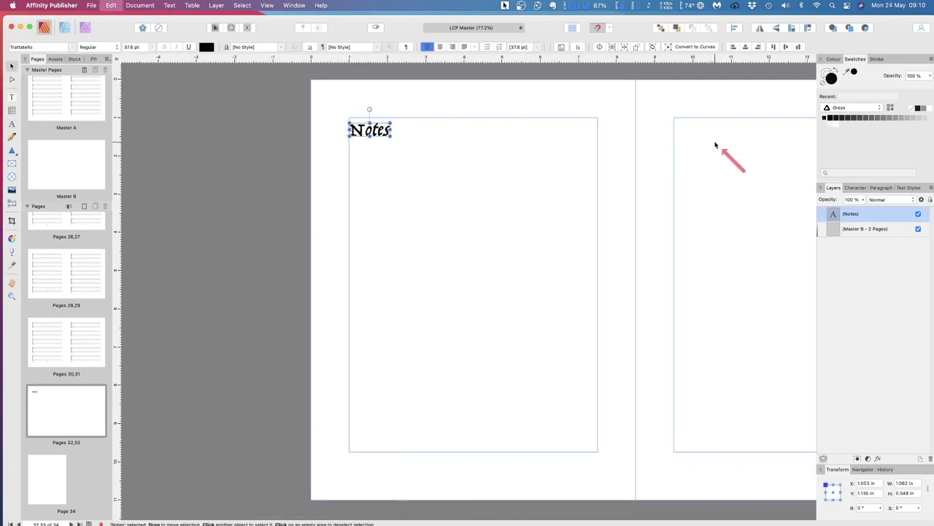
{"action": "key", "text": "super+j"}
{"action": "left_click_drag", "start_coordinate": [371, 137], "coordinate": [693, 132]}
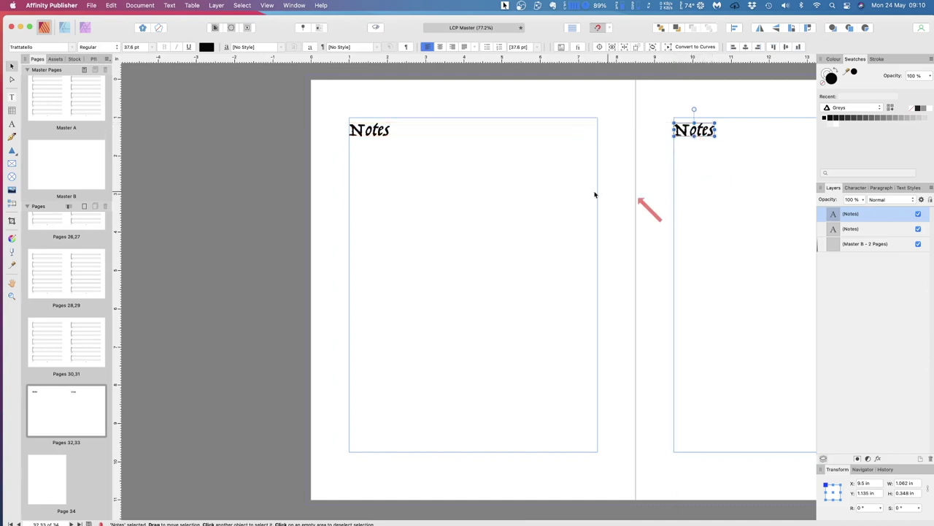
Paste the "Notes" heading onto page 34 and save the document
{"action": "left_click", "coordinate": [43, 462]}
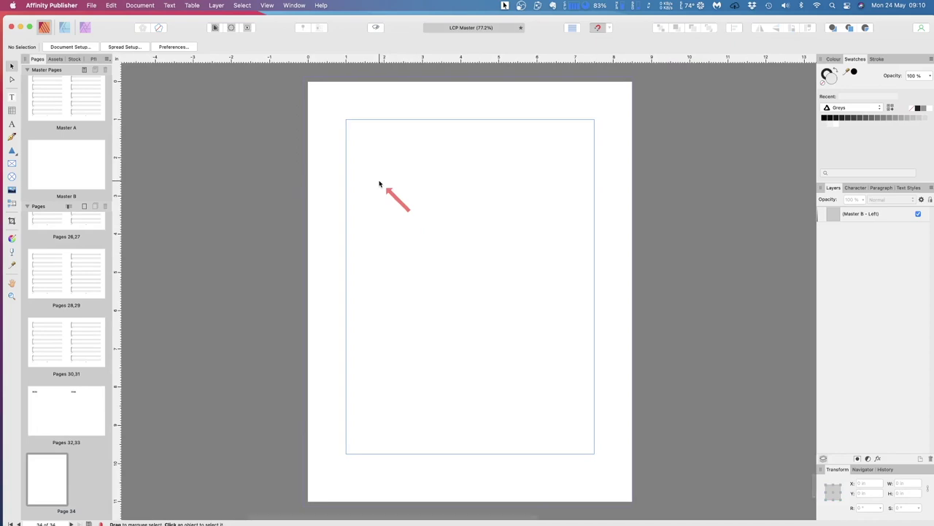
{"action": "key", "text": "super+v"}
{"action": "left_click", "coordinate": [368, 209]}
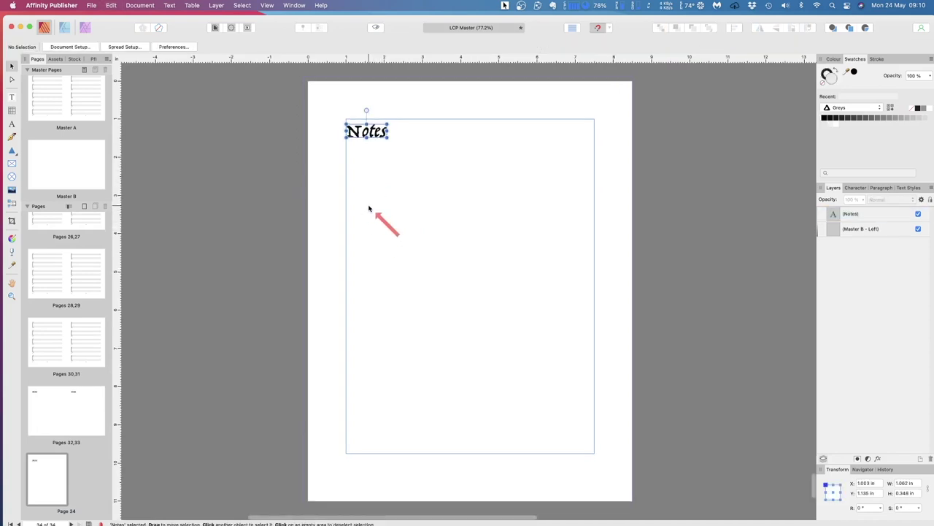
{"action": "left_click", "coordinate": [91, 6]}
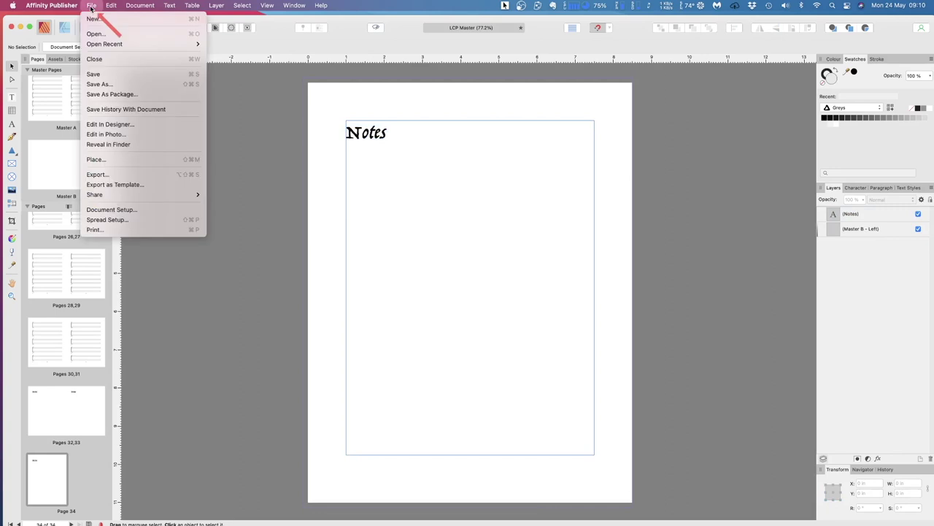
{"action": "left_click", "coordinate": [97, 76]}
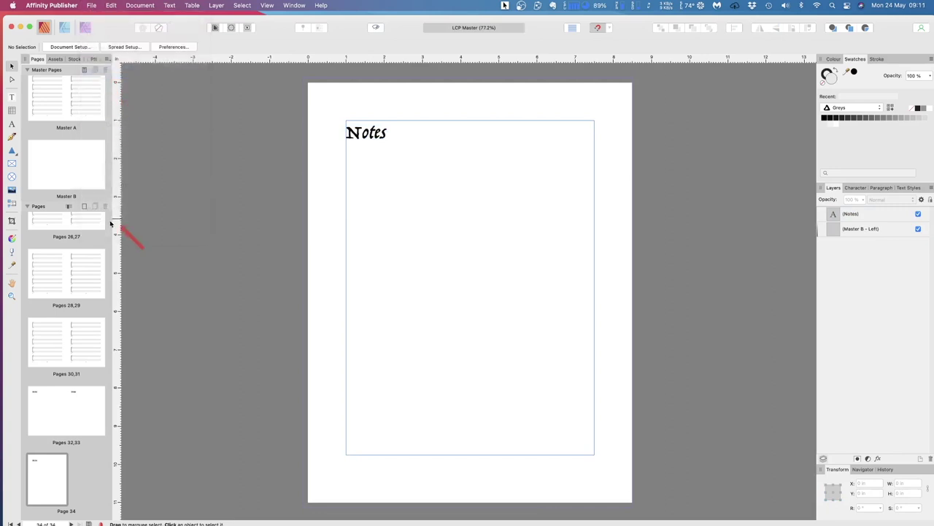
Review the finished book by examining page 1, pages 2–3 and 4–5, and the master page thumbnails
{"action": "scroll", "coordinate": [72, 283], "scroll_direction": "up", "scroll_amount": 15}
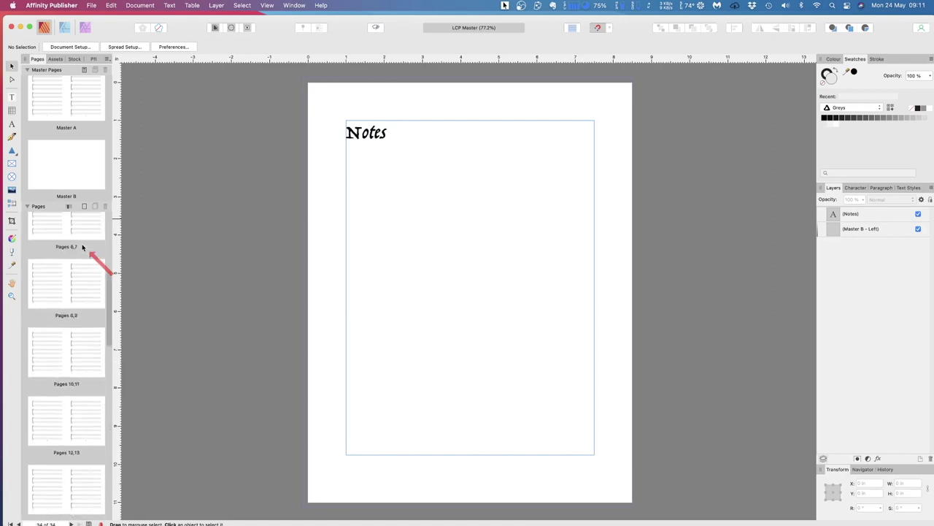
{"action": "double_click", "coordinate": [83, 248]}
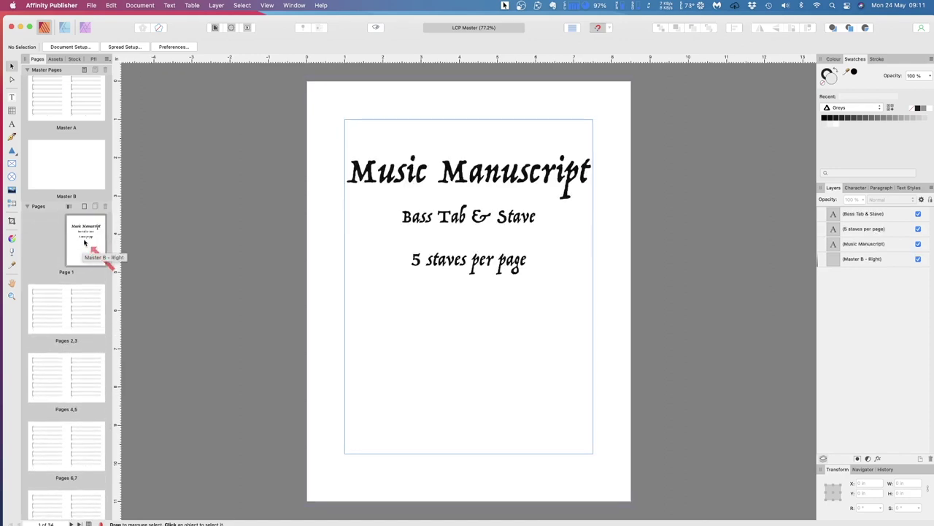
{"action": "double_click", "coordinate": [61, 307]}
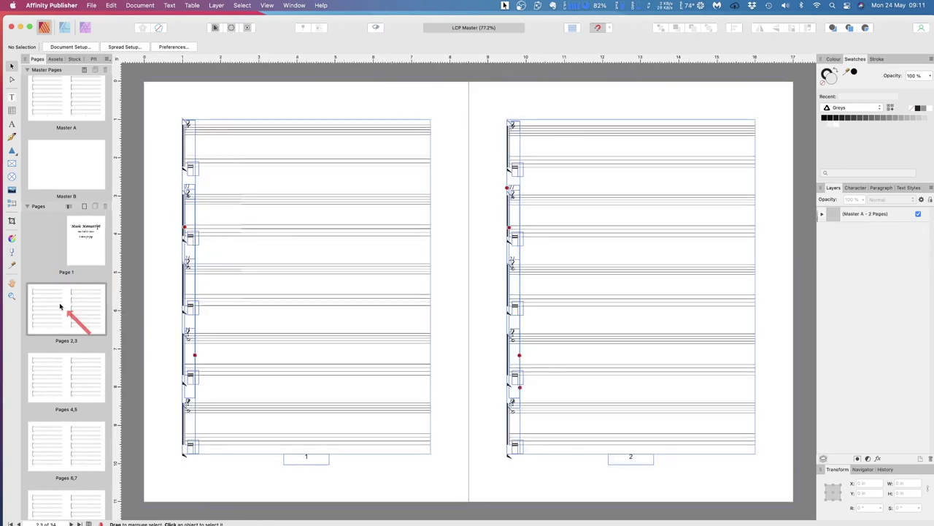
{"action": "double_click", "coordinate": [53, 372]}
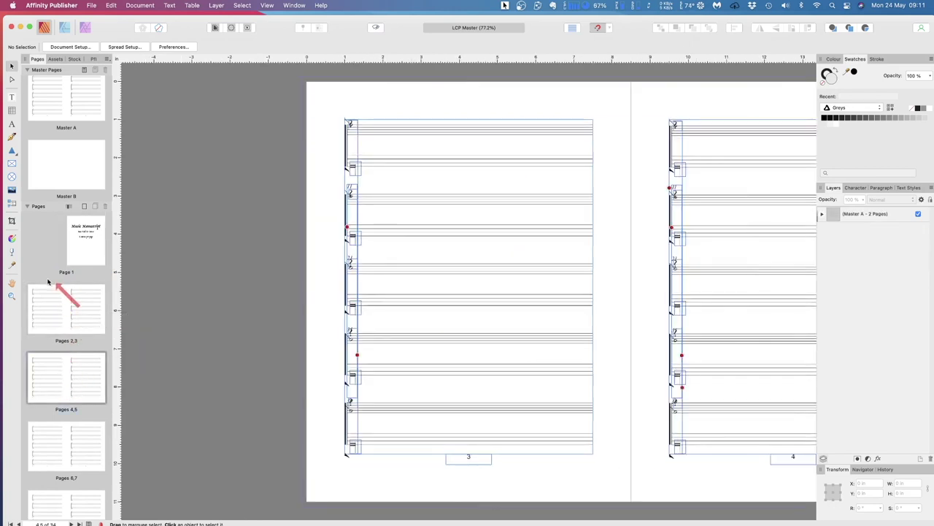
{"action": "double_click", "coordinate": [82, 254]}
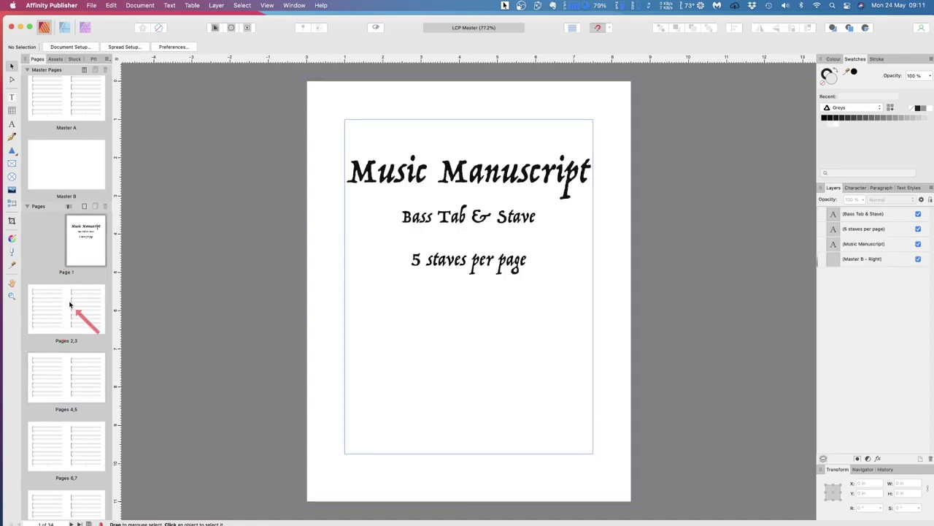
{"action": "scroll", "coordinate": [81, 367], "scroll_direction": "down", "scroll_amount": 3}
{"action": "scroll", "coordinate": [79, 369], "scroll_direction": "up", "scroll_amount": 3}
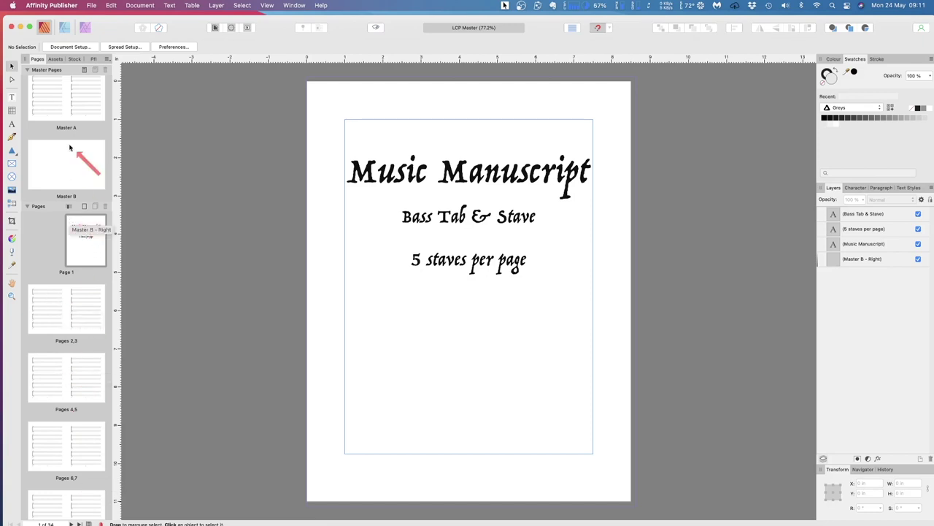
{"action": "scroll", "coordinate": [78, 124], "scroll_direction": "up", "scroll_amount": 1}
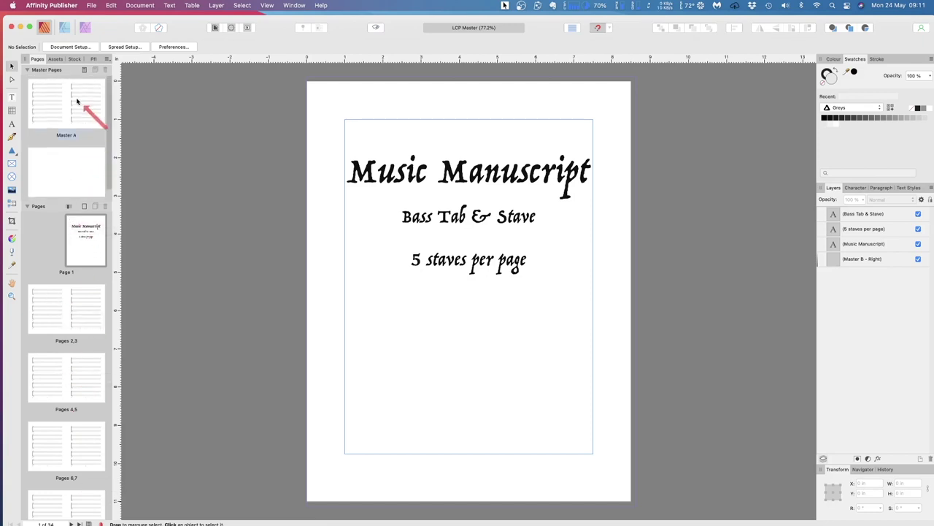
Display the Master A spread to examine its bass tab and stave layout
{"action": "double_click", "coordinate": [78, 102]}
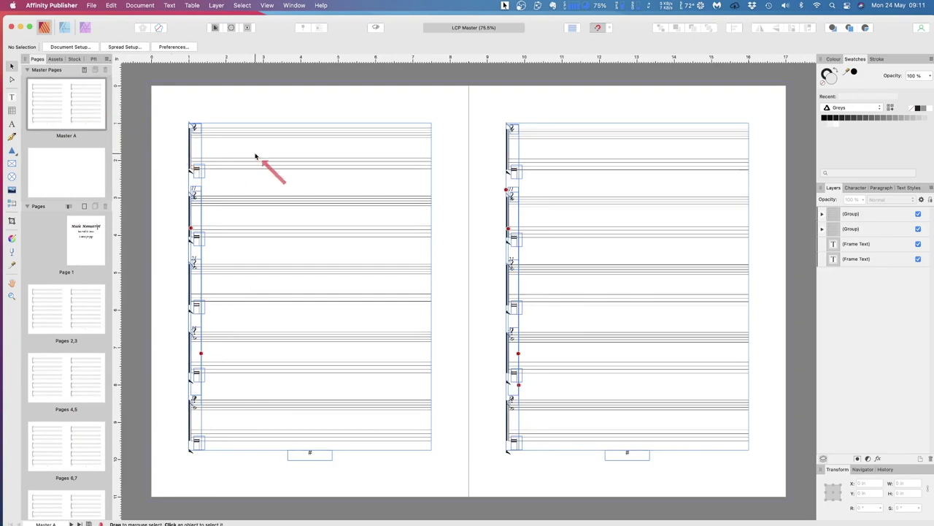
{"action": "scroll", "coordinate": [268, 224], "scroll_direction": "up", "scroll_amount": 2}
{"action": "scroll", "coordinate": [268, 223], "scroll_direction": "right", "scroll_amount": 2}
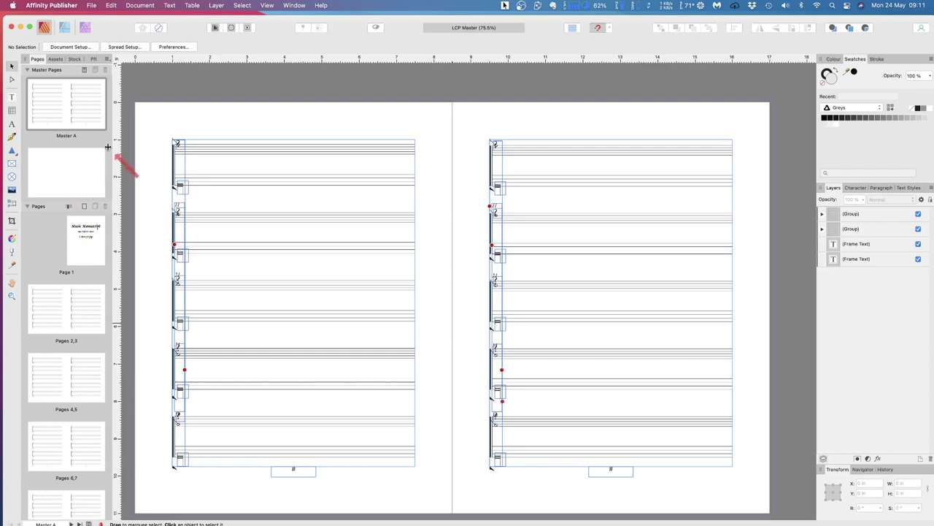
Export the book as a PDF with the area set to All Pages, ignoring preflight warnings, and save it as LCP Master in the Music folder
{"action": "left_click", "coordinate": [92, 6]}
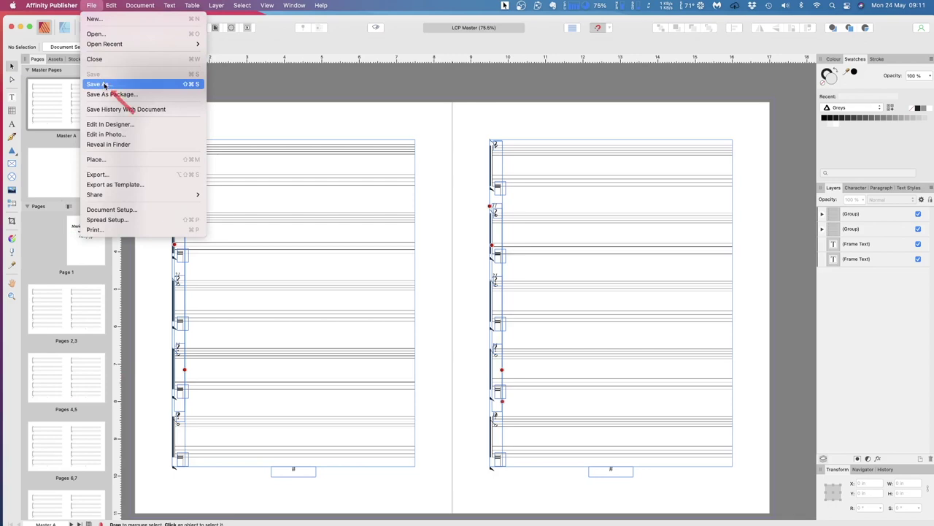
{"action": "left_click", "coordinate": [105, 174]}
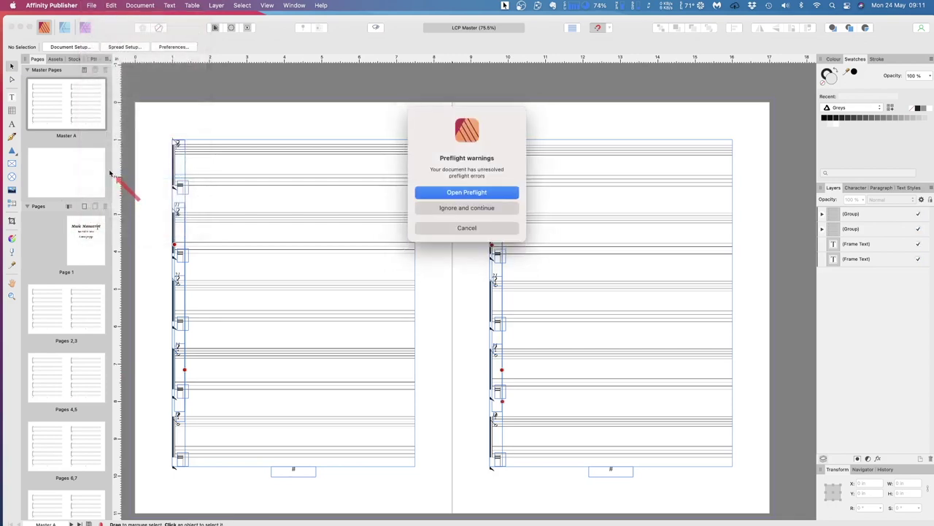
{"action": "left_click", "coordinate": [462, 208]}
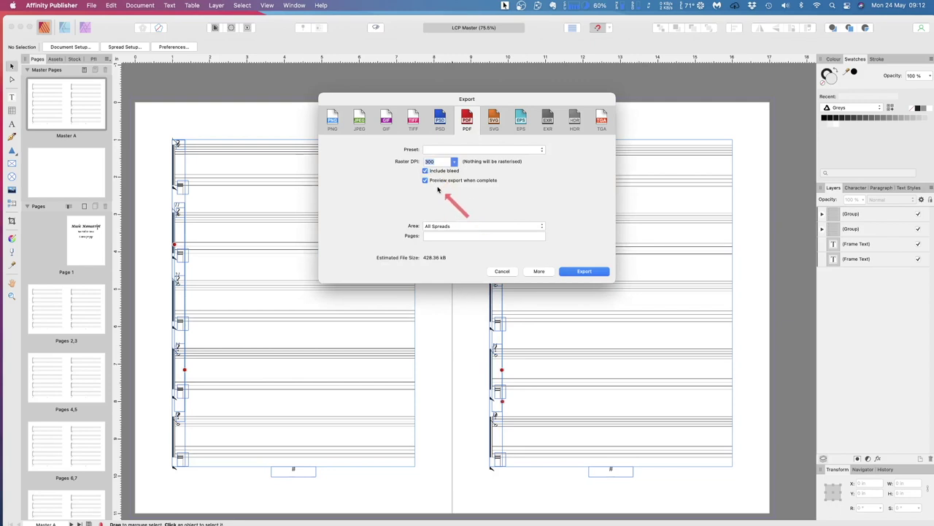
{"action": "left_click", "coordinate": [457, 226]}
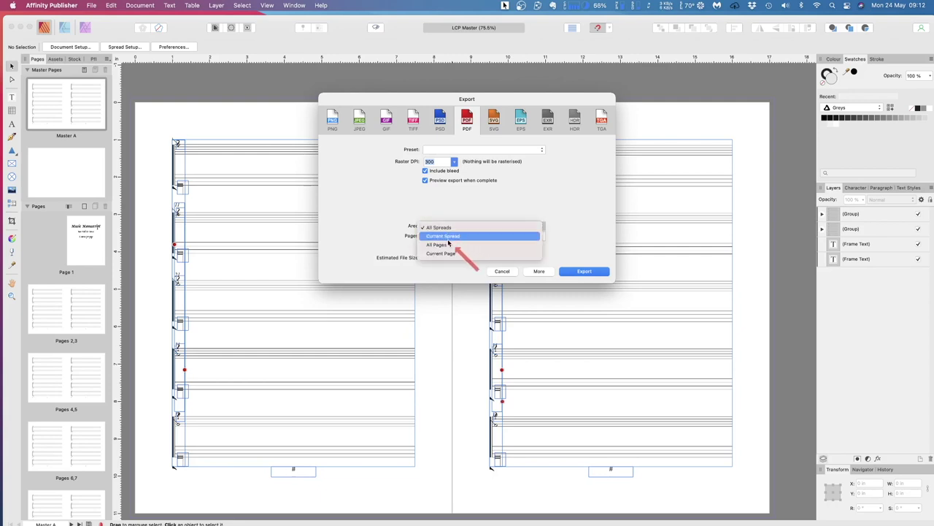
{"action": "left_click", "coordinate": [447, 247]}
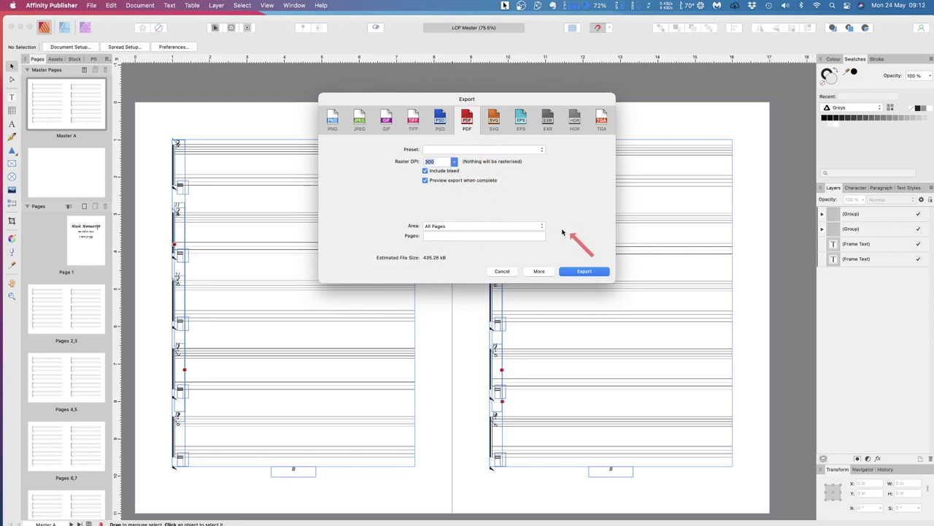
{"action": "left_click", "coordinate": [584, 271]}
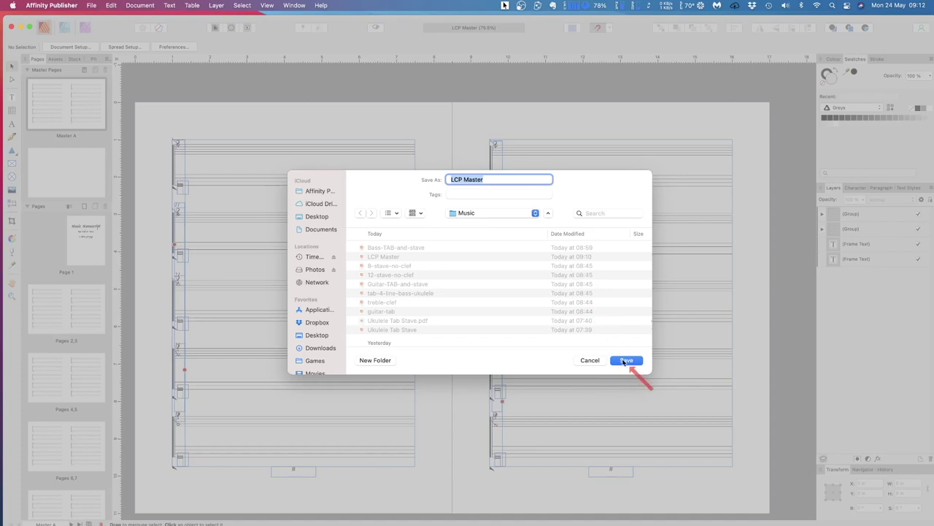
{"action": "left_click", "coordinate": [626, 361]}
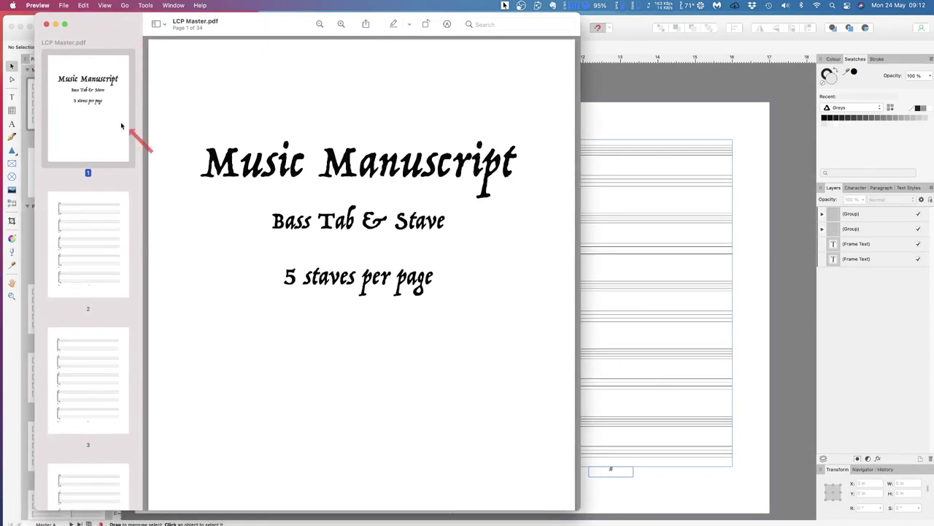
Examine stave pages 2 and 3 of the exported PDF and browse its thumbnails through to the last page
{"action": "scroll", "coordinate": [109, 139], "scroll_direction": "down", "scroll_amount": 3}
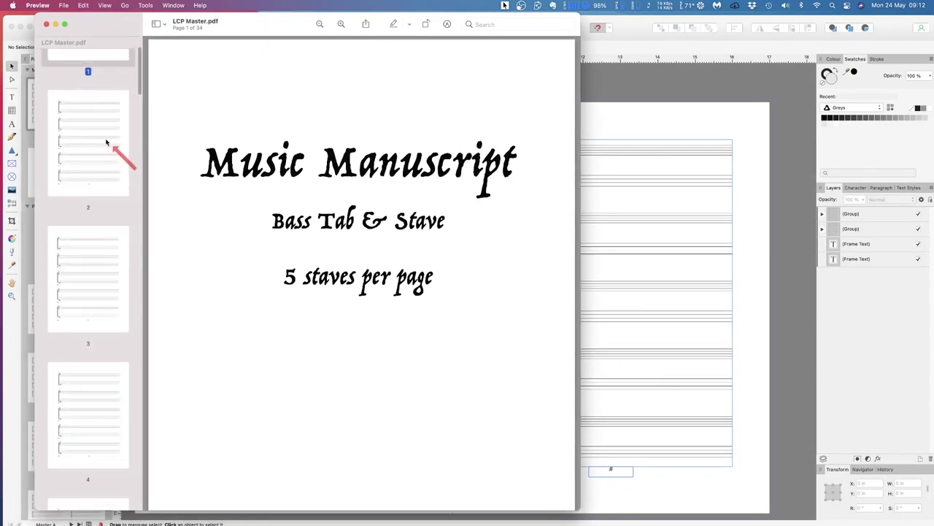
{"action": "scroll", "coordinate": [106, 142], "scroll_direction": "up", "scroll_amount": 3}
{"action": "left_click", "coordinate": [89, 235]}
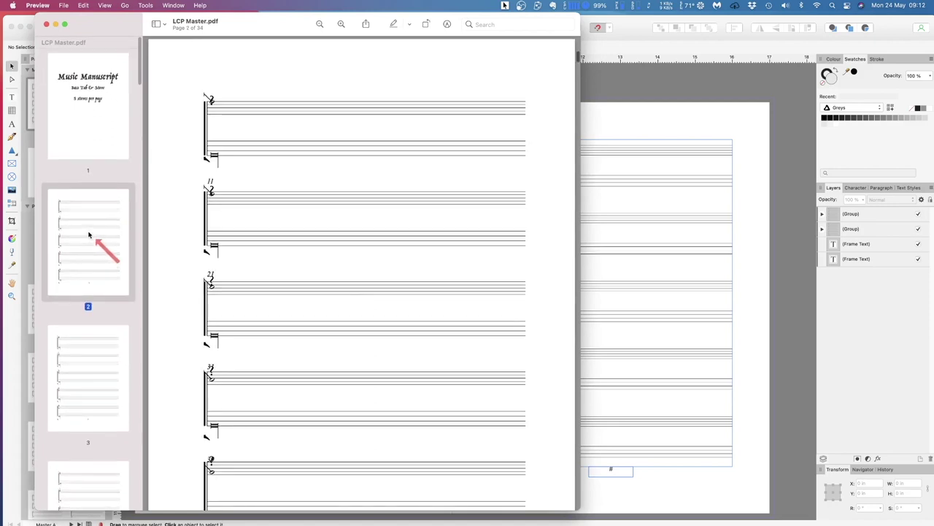
{"action": "left_click", "coordinate": [94, 369]}
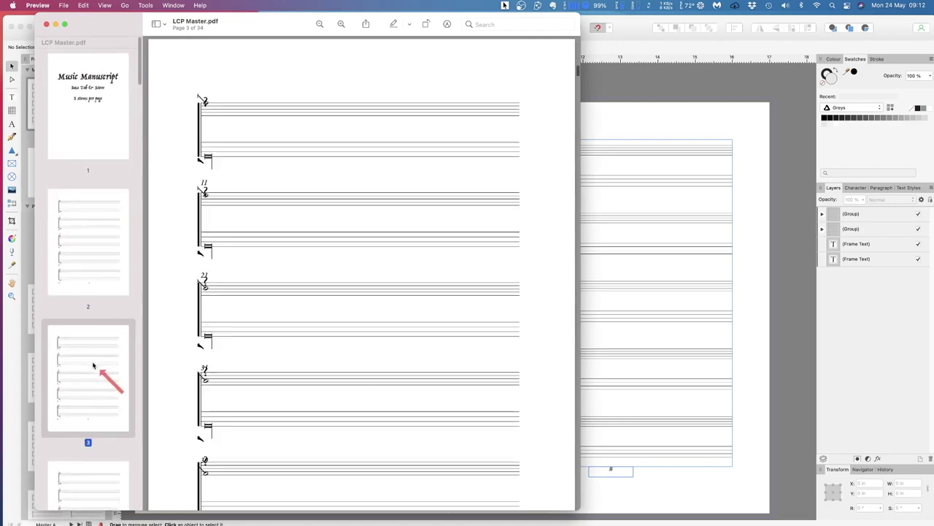
{"action": "scroll", "coordinate": [94, 363], "scroll_direction": "down", "scroll_amount": 2}
{"action": "scroll", "coordinate": [93, 363], "scroll_direction": "down", "scroll_amount": 20}
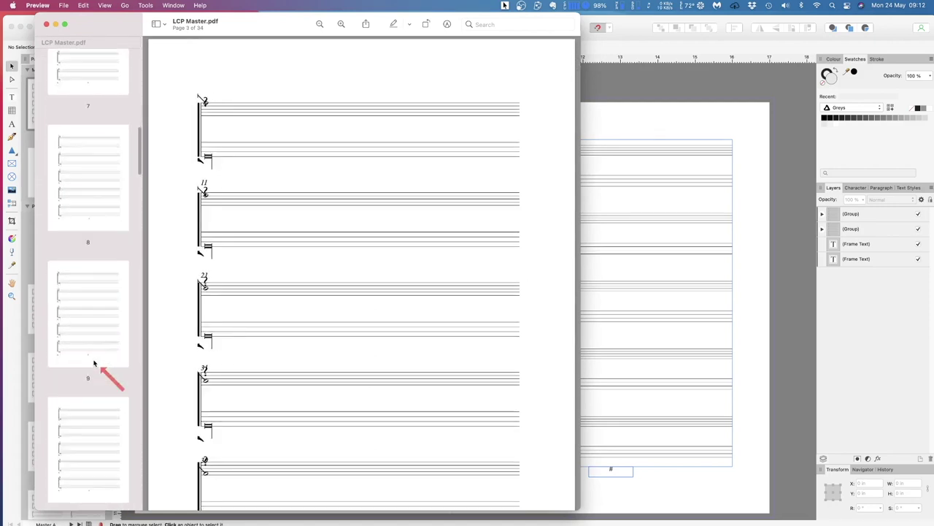
{"action": "scroll", "coordinate": [93, 363], "scroll_direction": "down", "scroll_amount": 20}
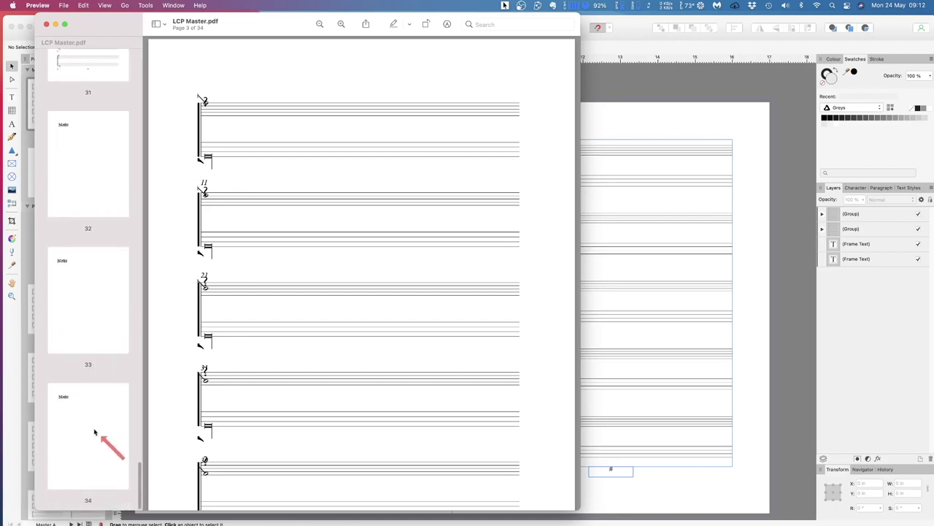
Check the "Notes" pages 32 to 34 in the exported PDF and close the preview
{"action": "left_click", "coordinate": [94, 432]}
{"action": "left_click", "coordinate": [80, 298]}
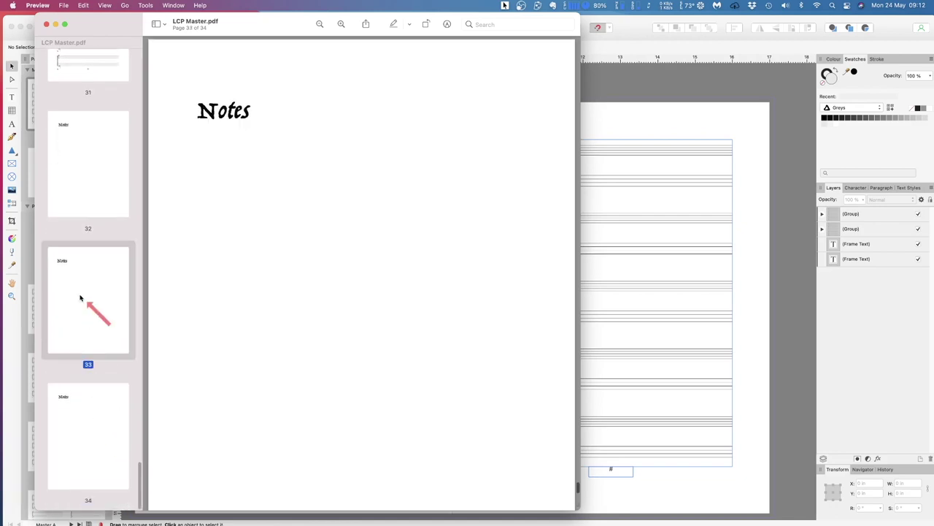
{"action": "left_click", "coordinate": [84, 175]}
{"action": "scroll", "coordinate": [84, 176], "scroll_direction": "up", "scroll_amount": 7}
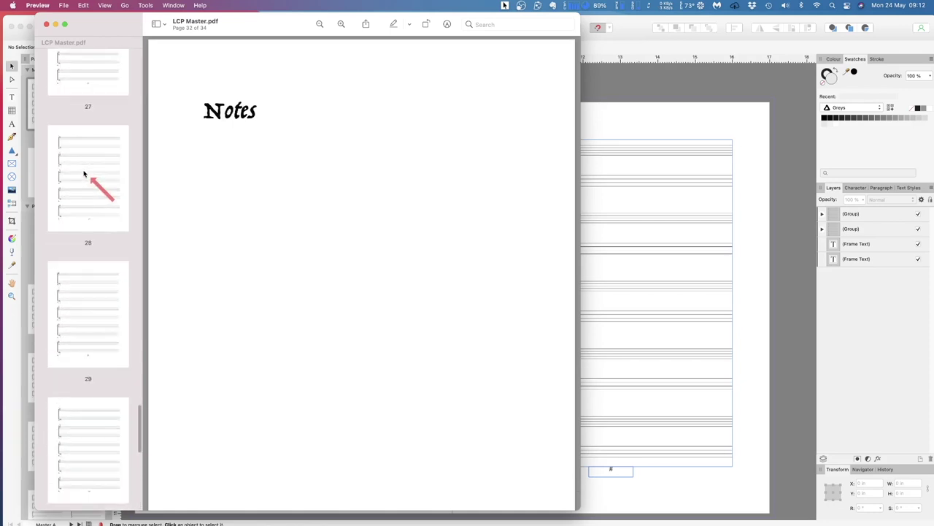
{"action": "scroll", "coordinate": [84, 175], "scroll_direction": "down", "scroll_amount": 5}
{"action": "scroll", "coordinate": [84, 175], "scroll_direction": "down", "scroll_amount": 5}
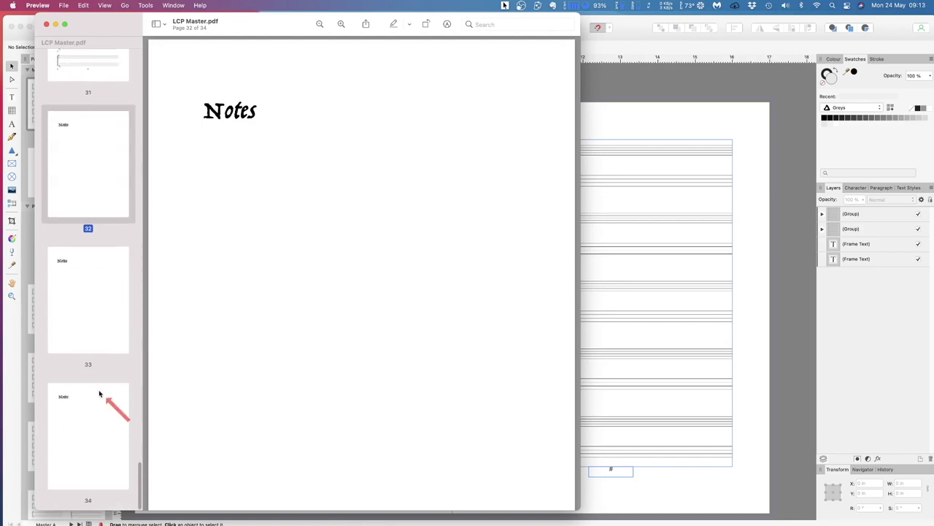
{"action": "left_click", "coordinate": [92, 456]}
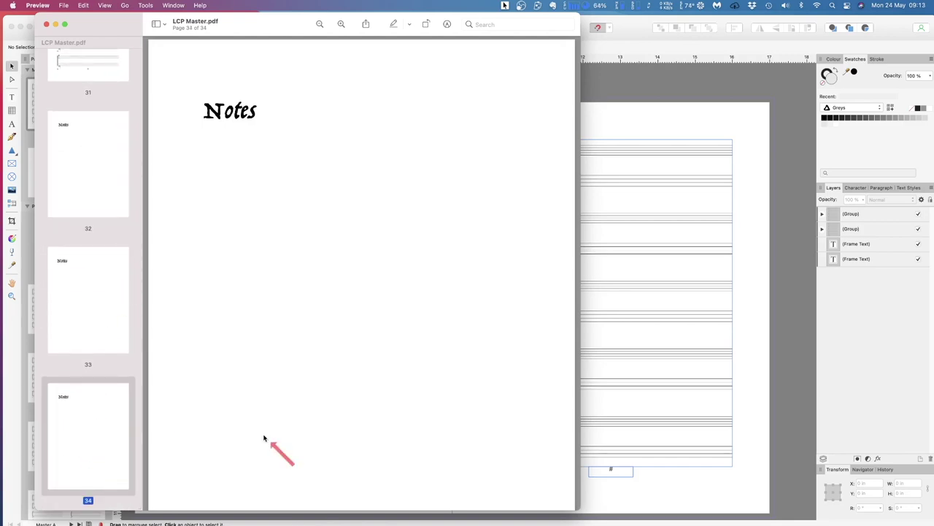
{"action": "left_click", "coordinate": [46, 24]}
Display page 34 of the LCP Master document in Affinity Publisher
{"action": "scroll", "coordinate": [64, 285], "scroll_direction": "down", "scroll_amount": 15}
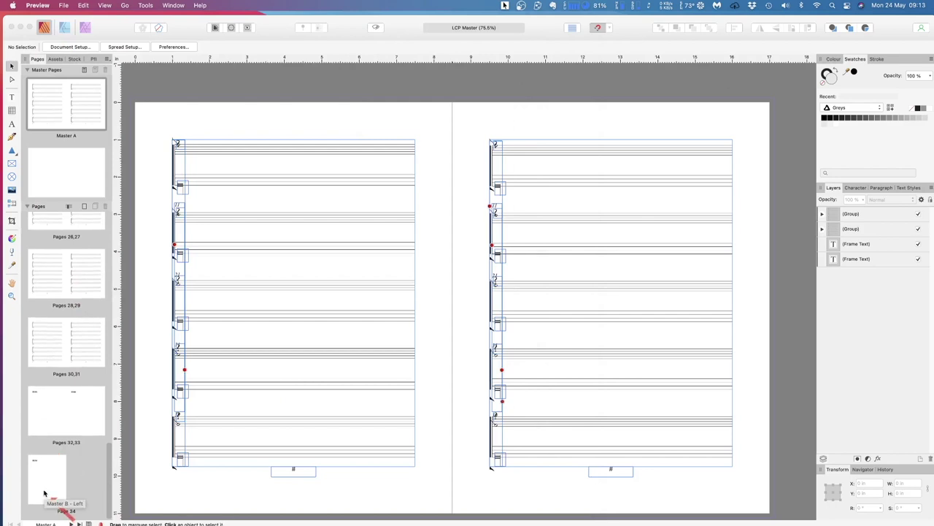
{"action": "left_click", "coordinate": [62, 506]}
{"action": "left_click", "coordinate": [44, 493]}
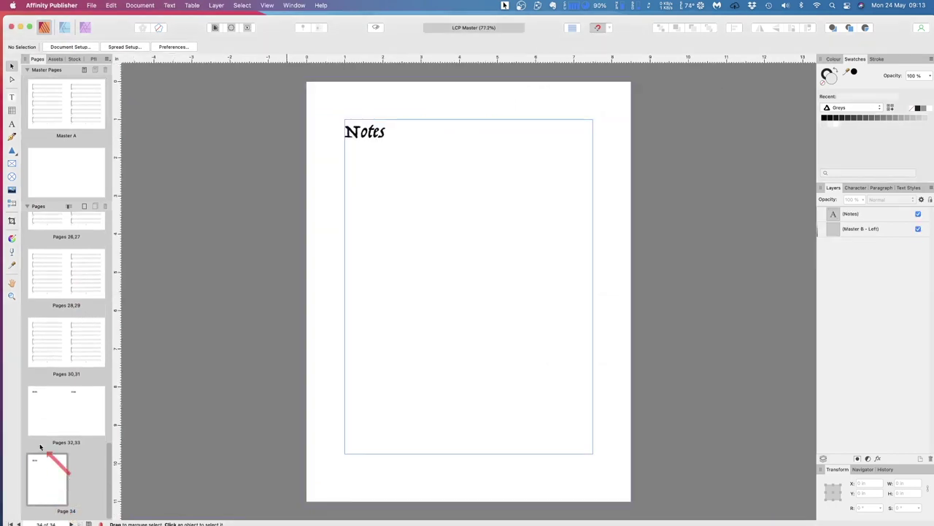
Open Music Manuscript Treble Large.afpub from the Music folder and examine its end pages 32–33
{"action": "left_click", "coordinate": [92, 5]}
{"action": "mouse_move", "coordinate": [122, 45]}
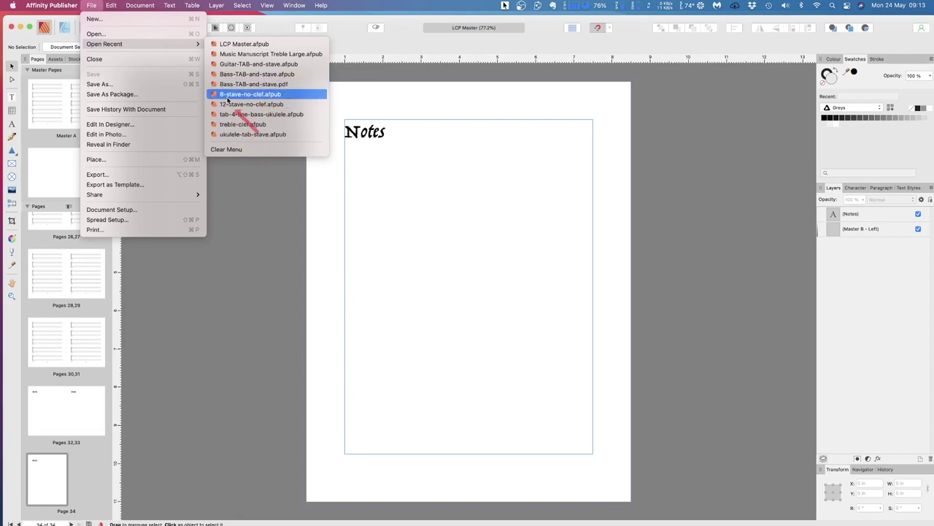
{"action": "mouse_move", "coordinate": [51, 5]}
{"action": "mouse_move", "coordinate": [92, 5]}
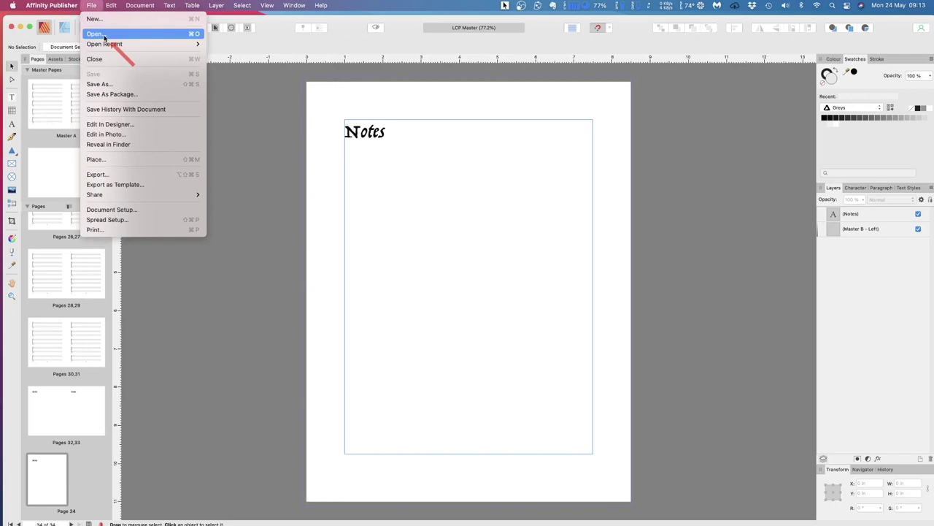
{"action": "left_click", "coordinate": [104, 34]}
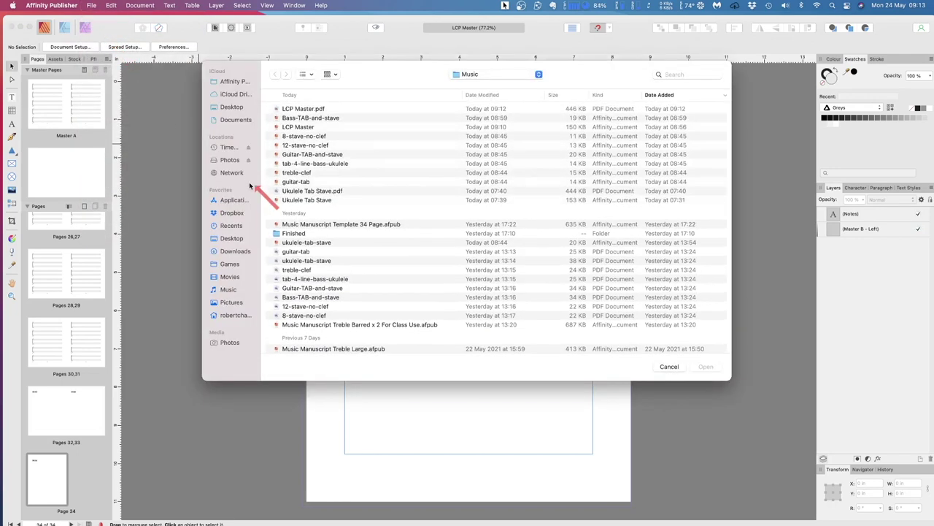
{"action": "scroll", "coordinate": [325, 251], "scroll_direction": "down", "scroll_amount": 5}
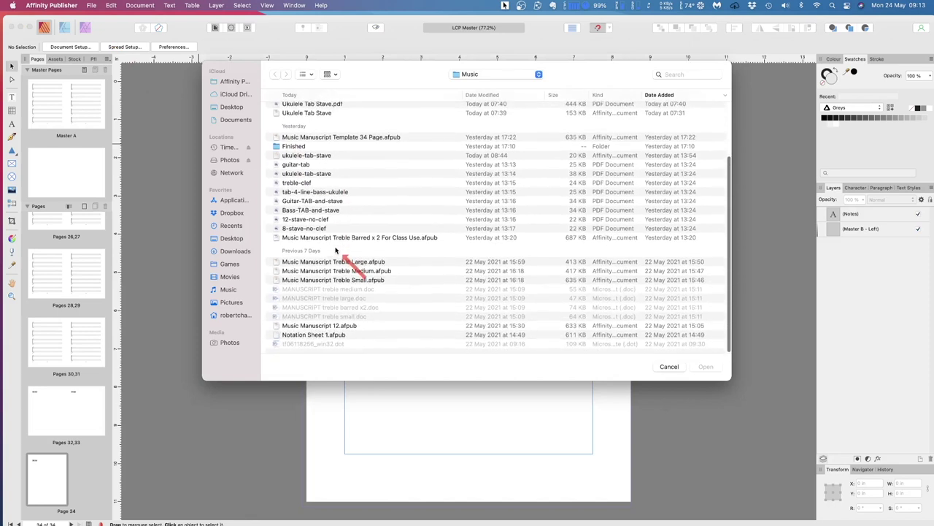
{"action": "scroll", "coordinate": [325, 270], "scroll_direction": "up", "scroll_amount": 1}
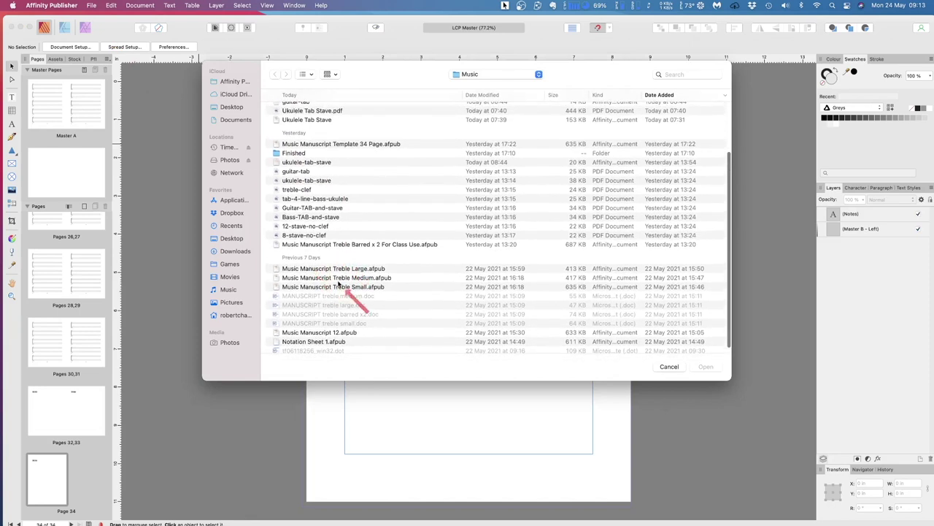
{"action": "left_click", "coordinate": [319, 268]}
{"action": "scroll", "coordinate": [525, 350], "scroll_direction": "up", "scroll_amount": 1}
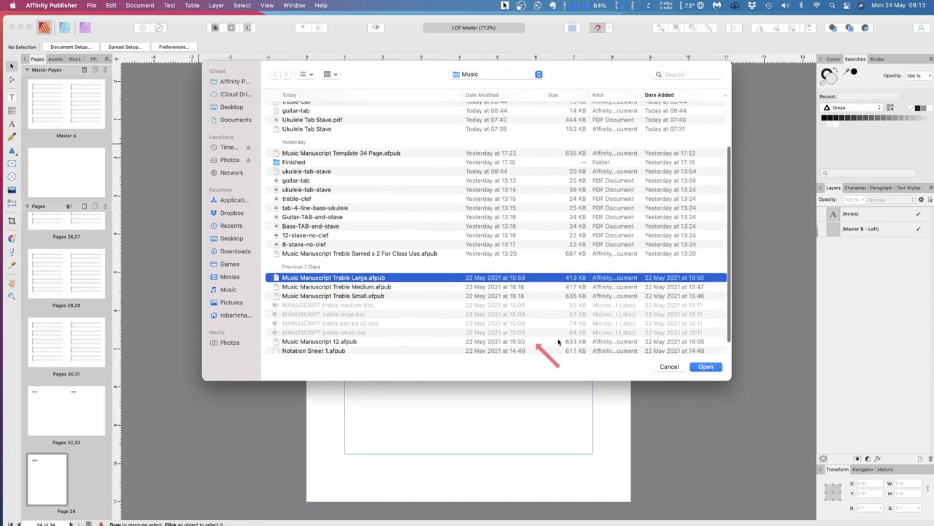
{"action": "left_click", "coordinate": [705, 368]}
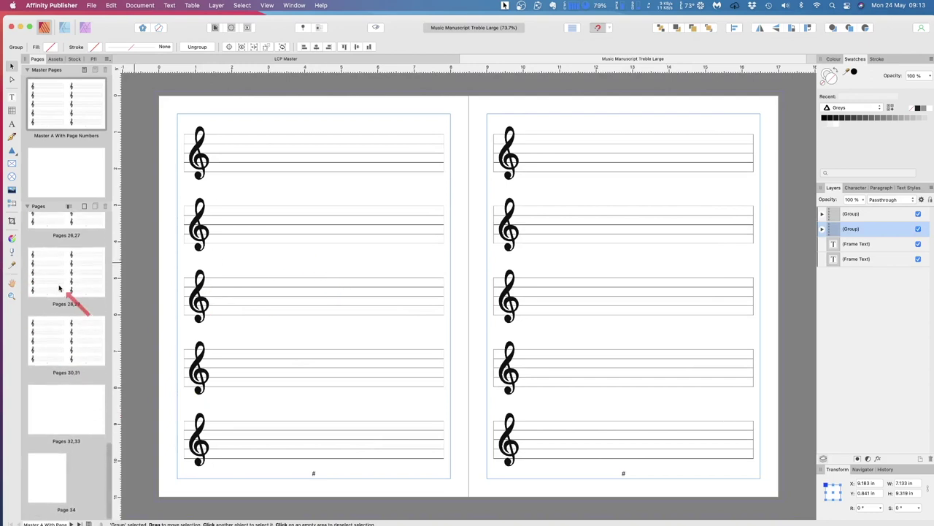
{"action": "double_click", "coordinate": [46, 414]}
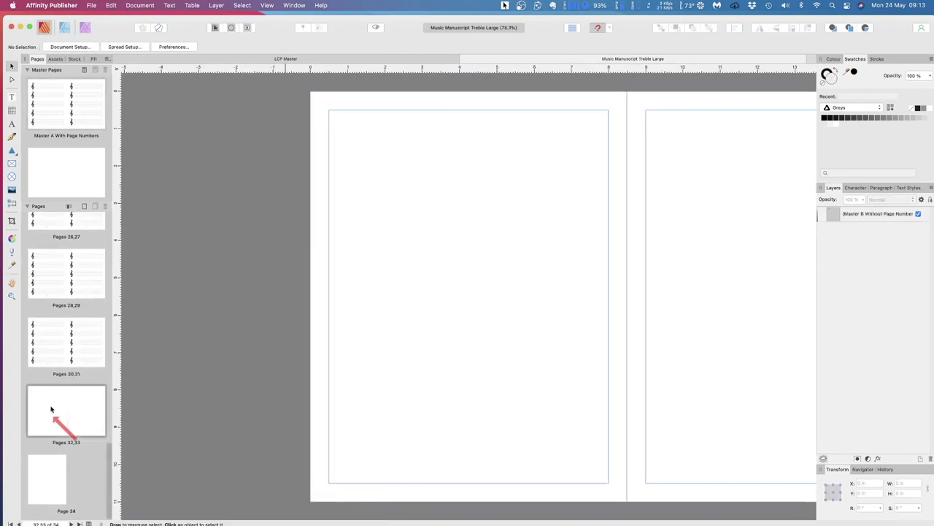
Open Music Manuscript Treble Medium.afpub from the Music folder and select the booklet credits text frame at the foot of page 34
{"action": "left_click", "coordinate": [92, 6]}
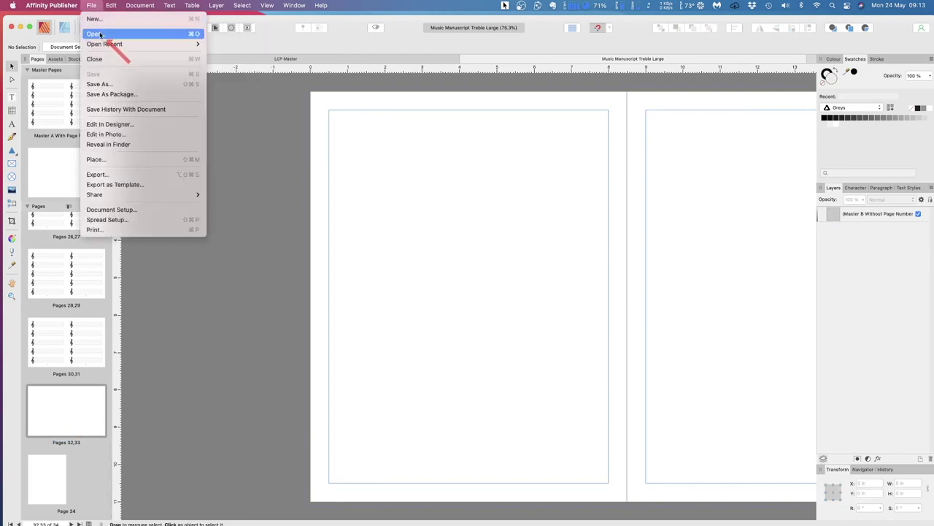
{"action": "left_click", "coordinate": [100, 35]}
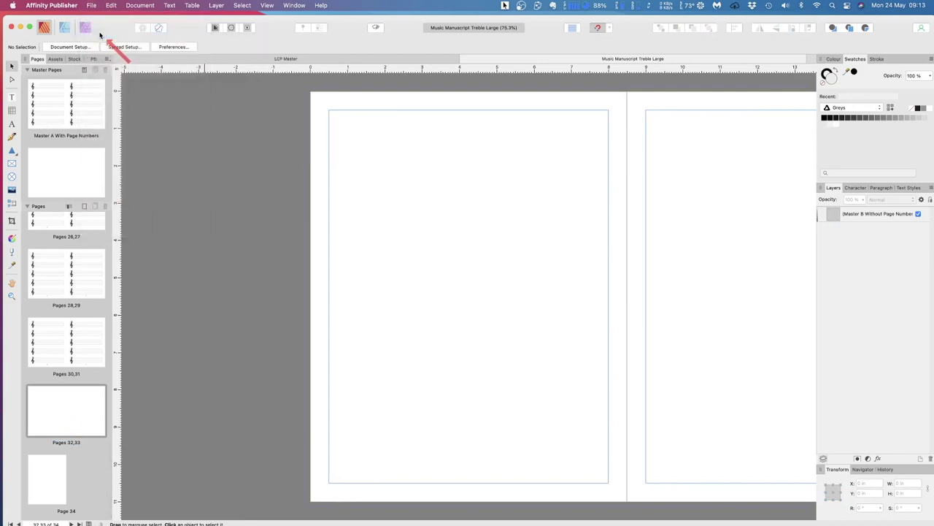
{"action": "scroll", "coordinate": [388, 270], "scroll_direction": "down", "scroll_amount": 2}
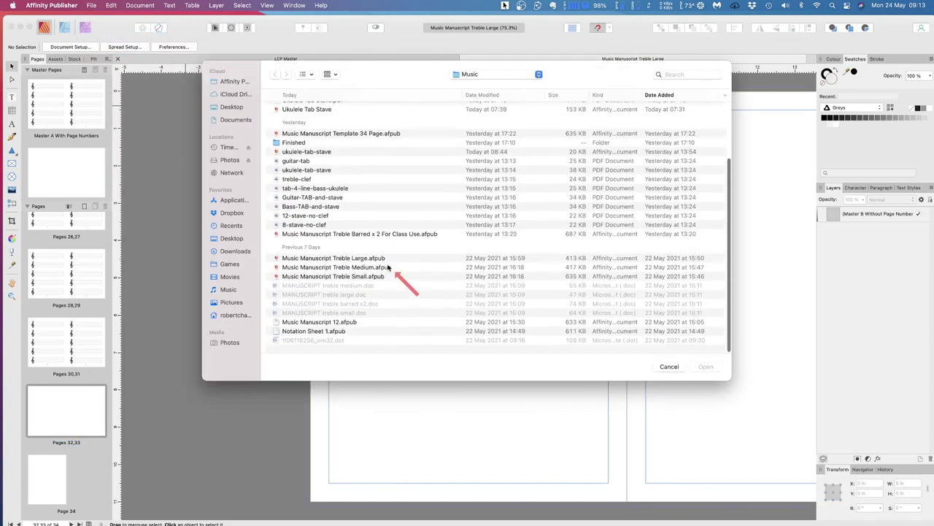
{"action": "left_click", "coordinate": [349, 268]}
{"action": "scroll", "coordinate": [347, 276], "scroll_direction": "up", "scroll_amount": 1}
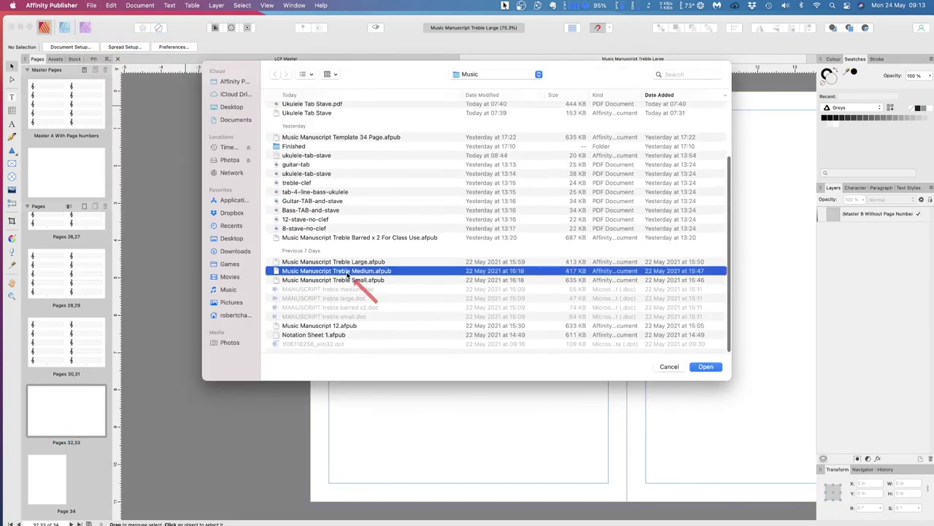
{"action": "scroll", "coordinate": [532, 324], "scroll_direction": "up", "scroll_amount": 1}
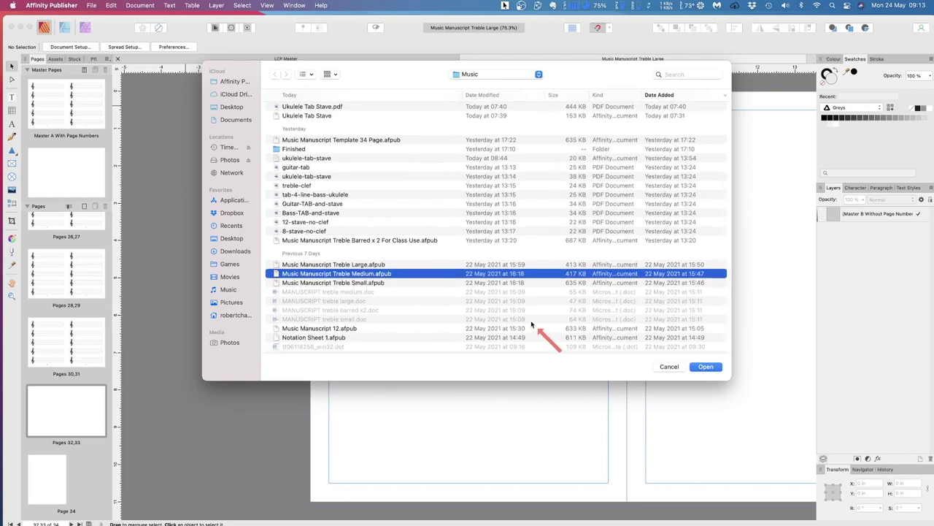
{"action": "left_click", "coordinate": [705, 367]}
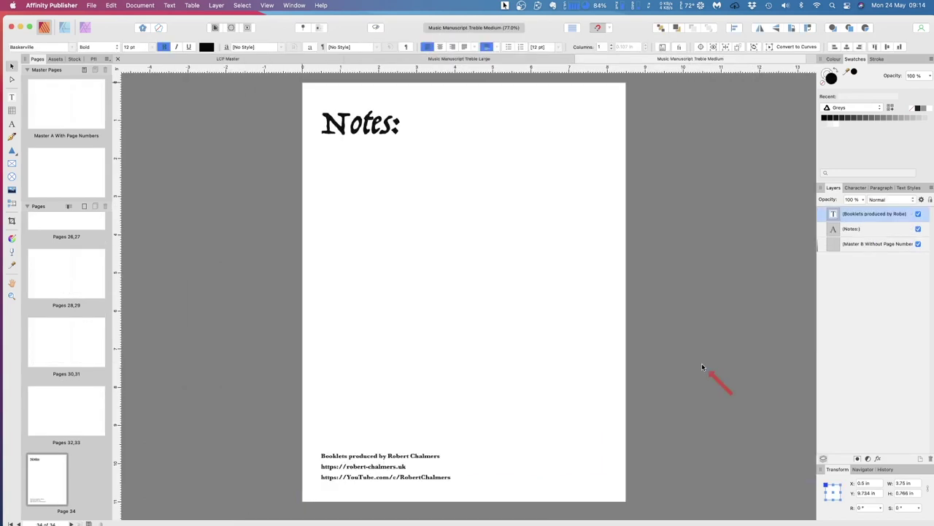
{"action": "left_click", "coordinate": [377, 461]}
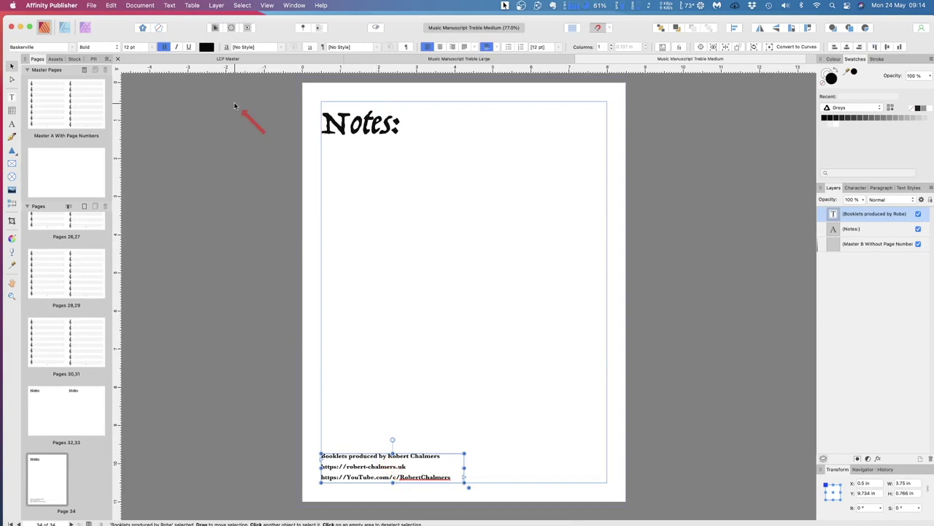
Paste the booklet credits frame into the lower-left corner of page 34's margins in LCP Master and save the document
{"action": "left_click", "coordinate": [232, 60]}
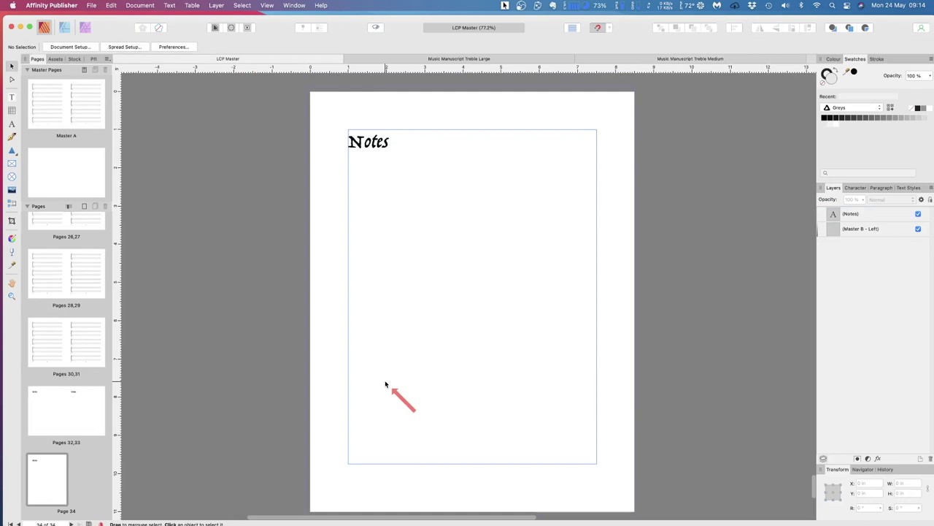
{"action": "key", "text": "super+v"}
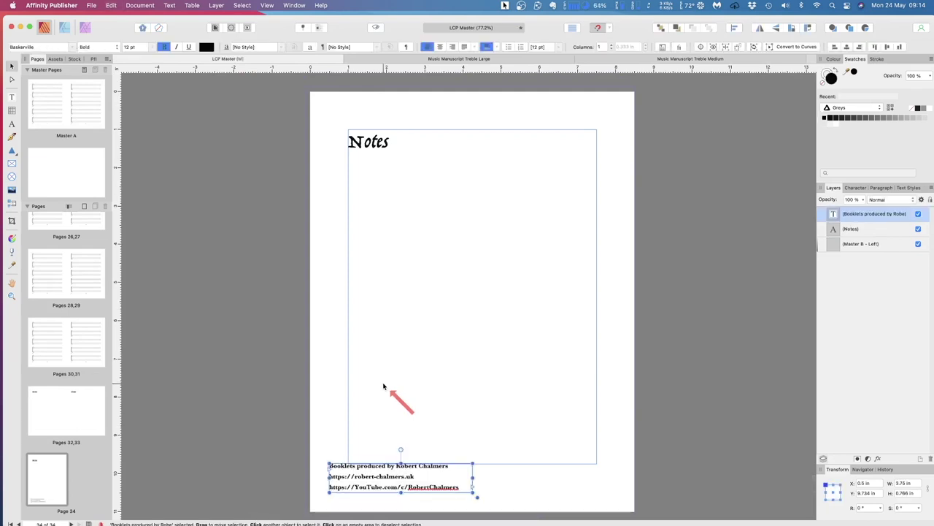
{"action": "left_click_drag", "start_coordinate": [388, 479], "coordinate": [409, 451]}
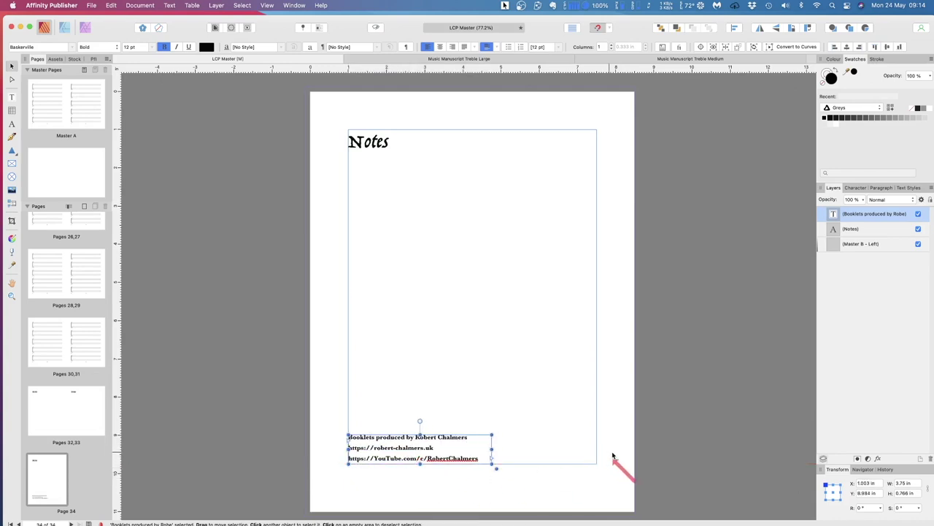
{"action": "left_click", "coordinate": [702, 441]}
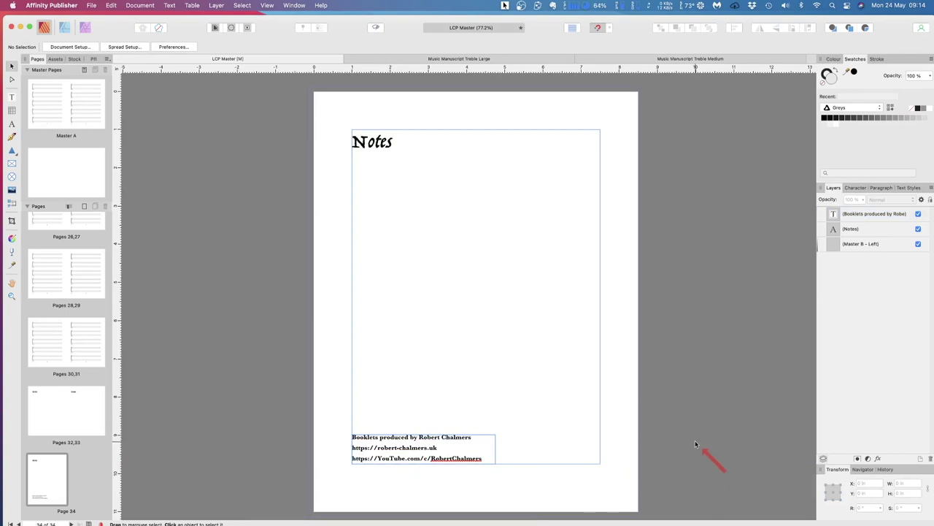
{"action": "scroll", "coordinate": [121, 143], "scroll_direction": "down", "scroll_amount": 3}
{"action": "scroll", "coordinate": [120, 143], "scroll_direction": "down", "scroll_amount": 3}
{"action": "scroll", "coordinate": [119, 109], "scroll_direction": "up", "scroll_amount": 5}
{"action": "scroll", "coordinate": [119, 110], "scroll_direction": "up", "scroll_amount": 3}
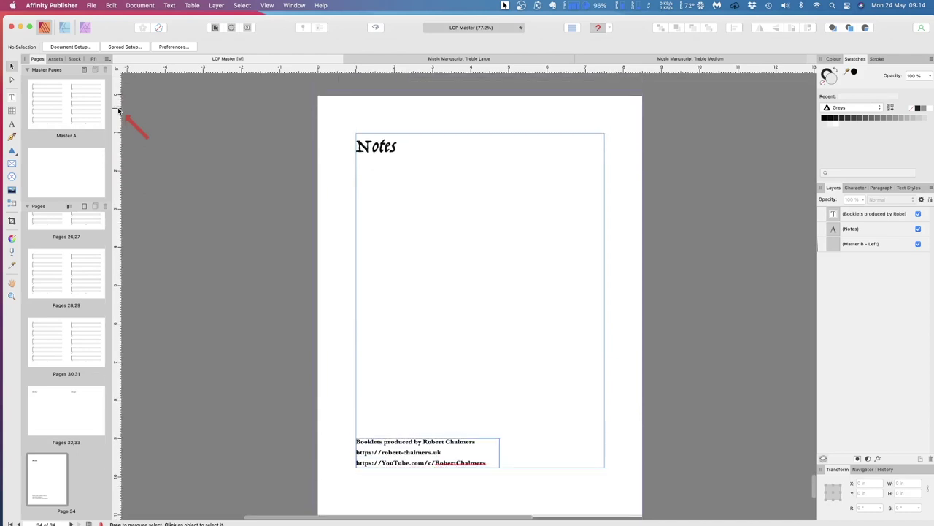
{"action": "left_click", "coordinate": [92, 6]}
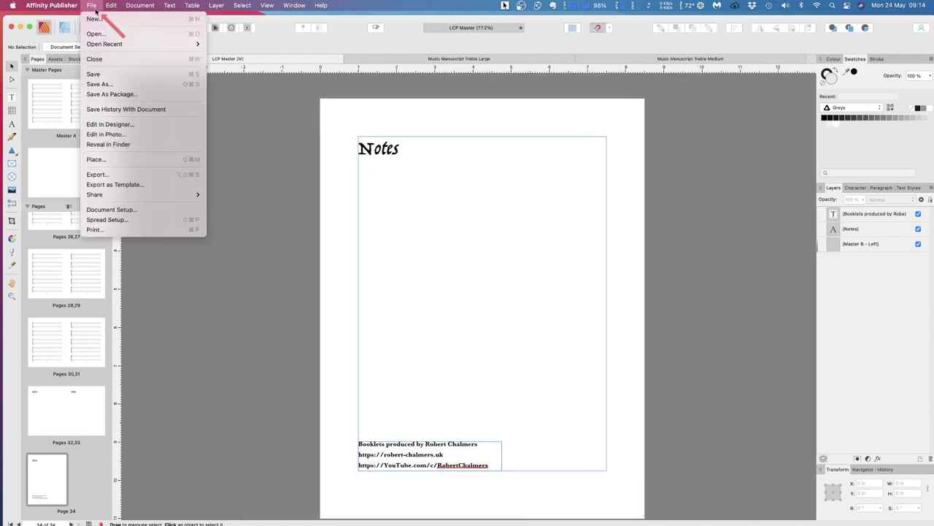
{"action": "left_click", "coordinate": [95, 75]}
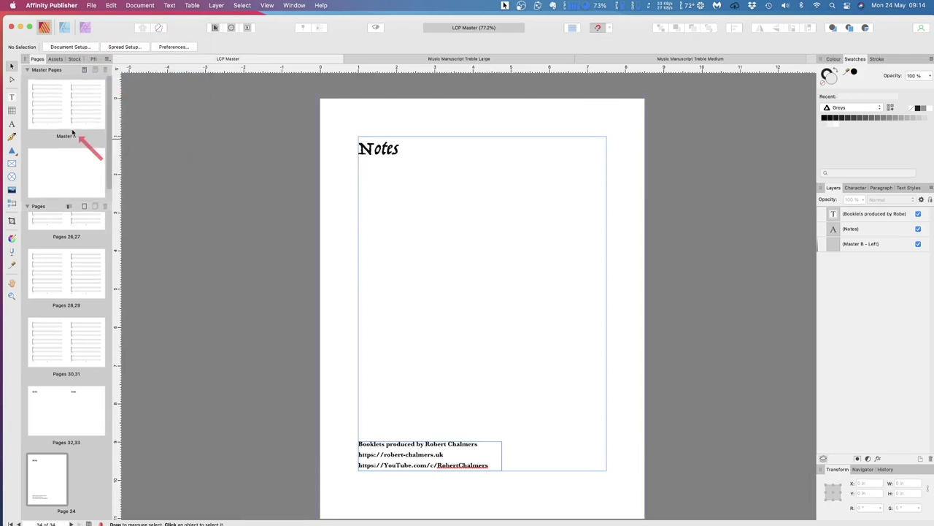
Compare the end pages of Music Manuscript Treble Medium and Music Manuscript Treble Large, and return to LCP Master
{"action": "left_click", "coordinate": [636, 55]}
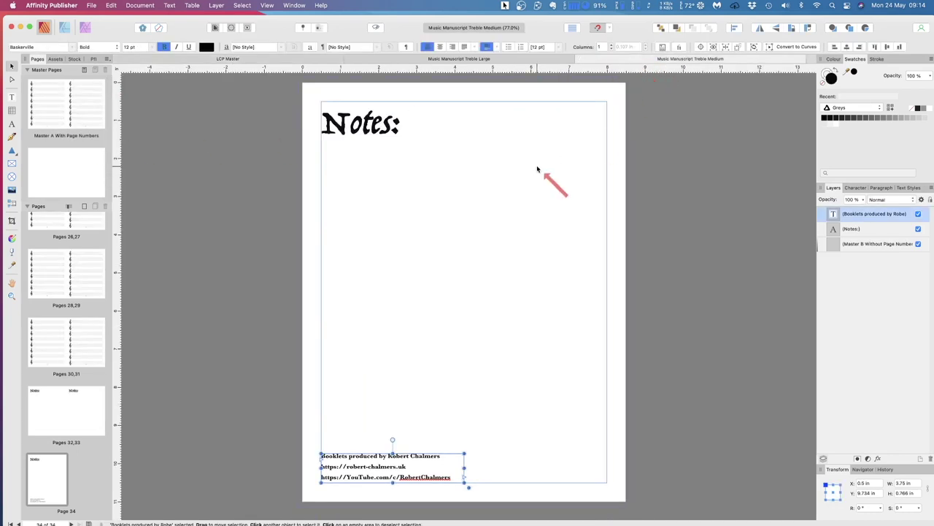
{"action": "left_click", "coordinate": [463, 59]}
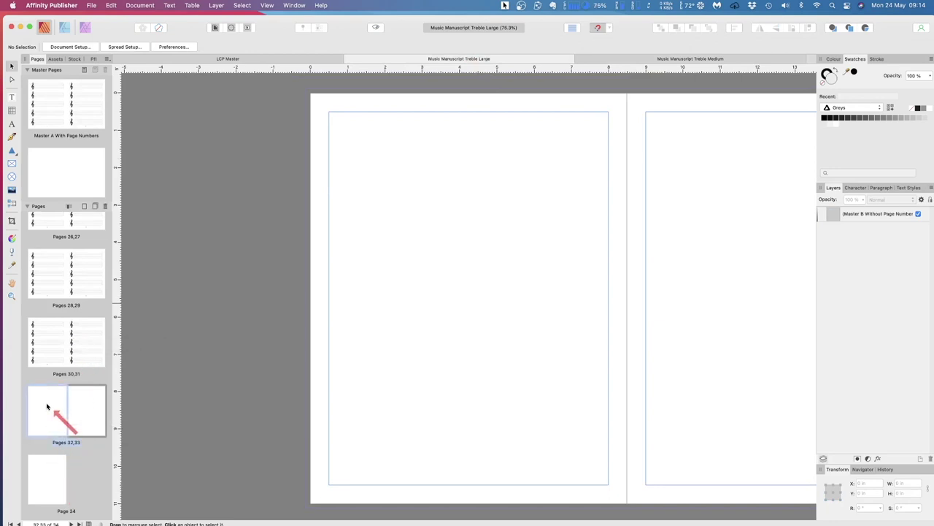
{"action": "left_click", "coordinate": [608, 59]}
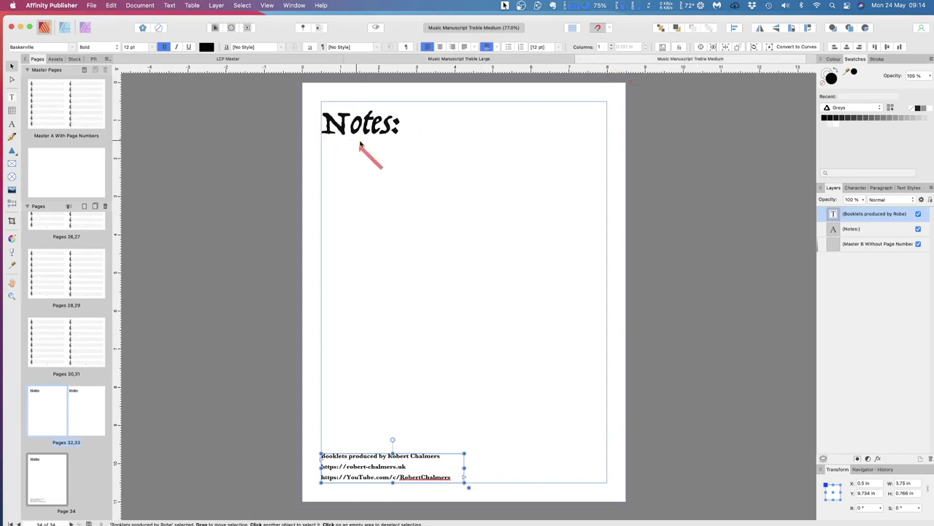
{"action": "left_click", "coordinate": [251, 62]}
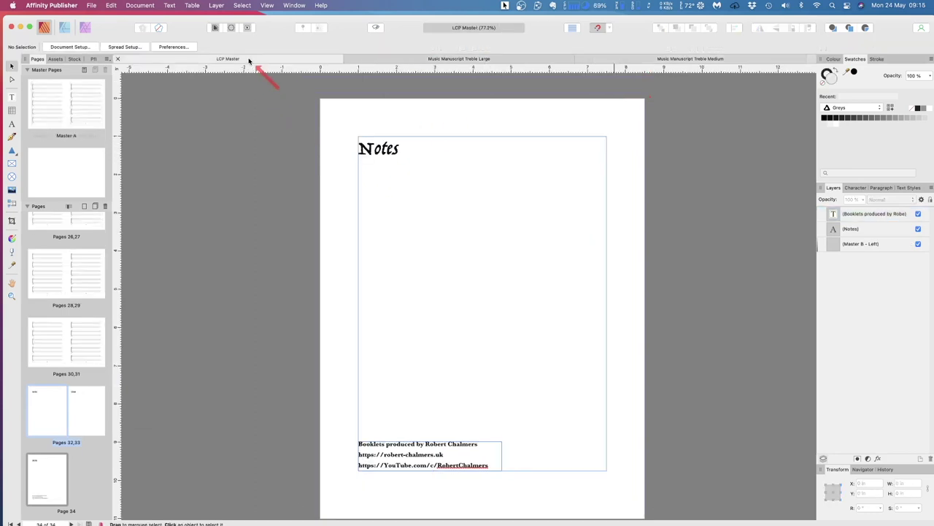
Start exporting LCP Master, review its preflight errors, and return to the page thumbnails
{"action": "left_click", "coordinate": [91, 6]}
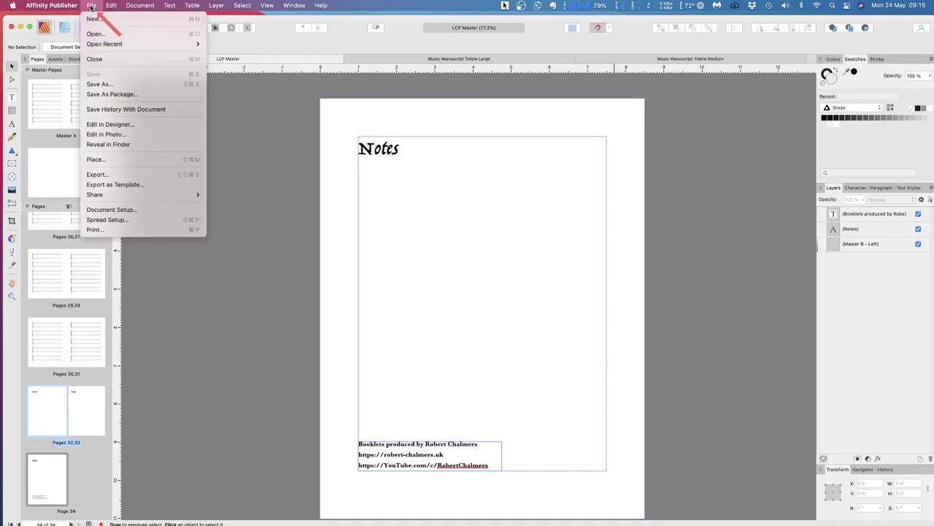
{"action": "left_click", "coordinate": [117, 175]}
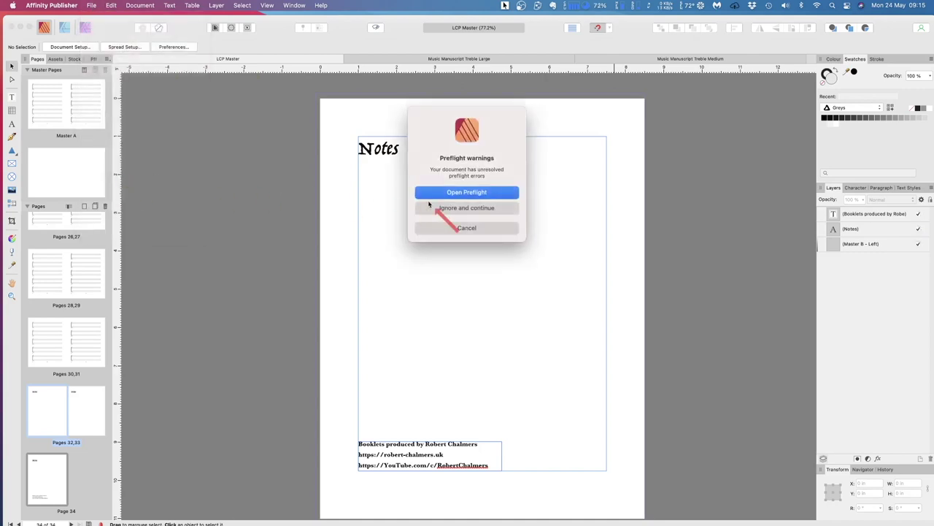
{"action": "left_click", "coordinate": [461, 194]}
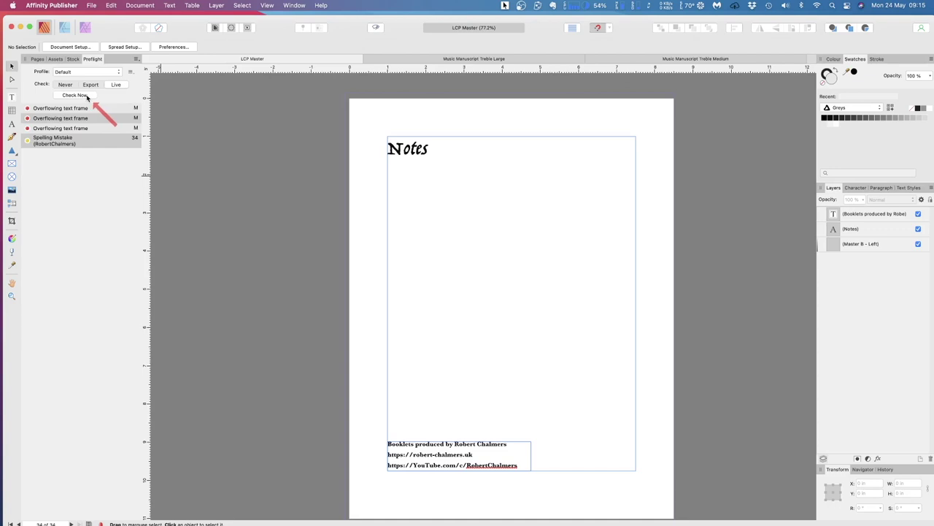
{"action": "left_click", "coordinate": [37, 59]}
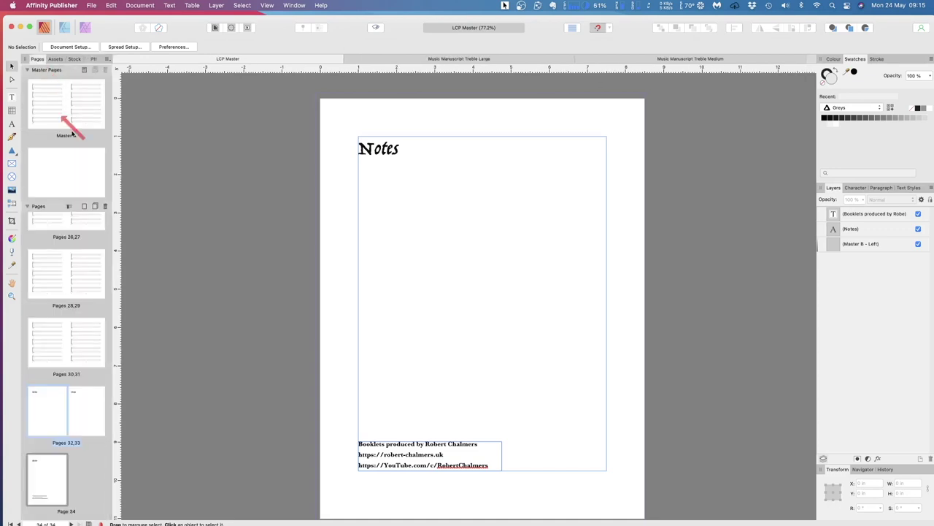
Display the title page, page 1, of LCP Master
{"action": "scroll", "coordinate": [86, 241], "scroll_direction": "up", "scroll_amount": 15}
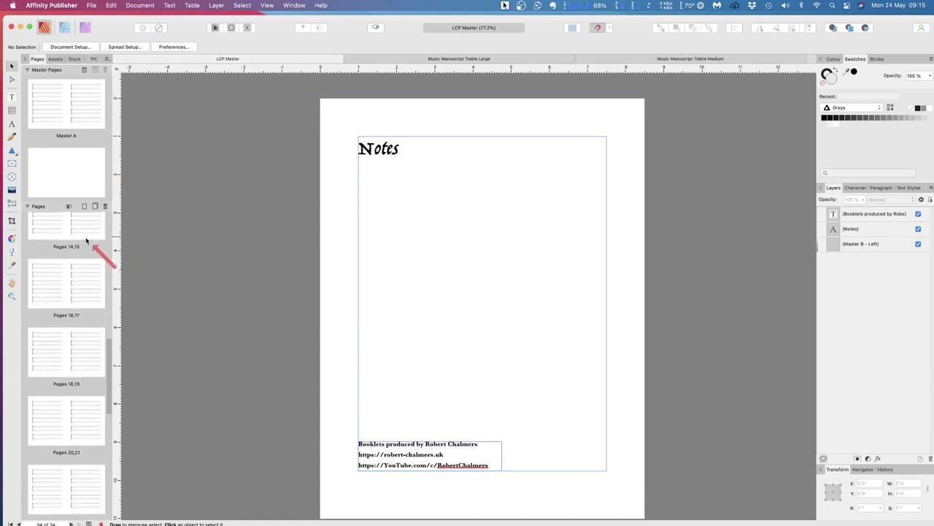
{"action": "scroll", "coordinate": [84, 242], "scroll_direction": "up", "scroll_amount": 3}
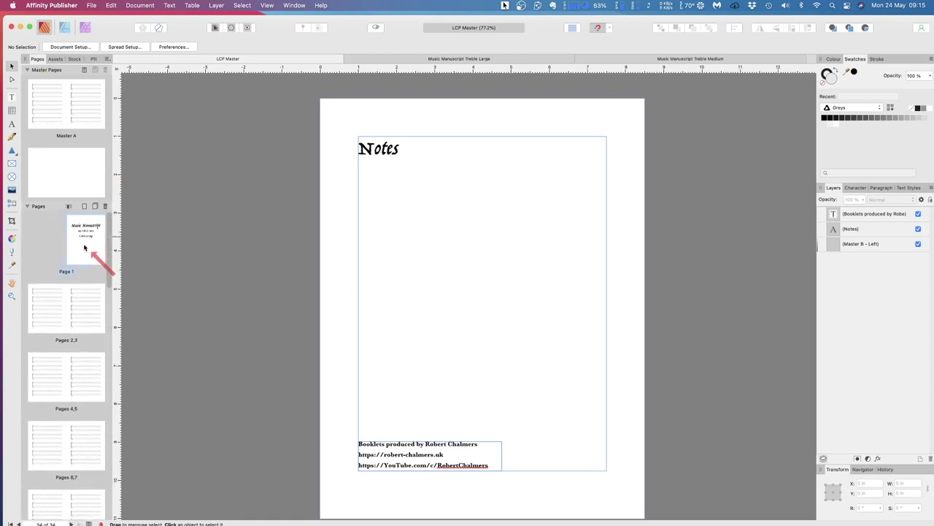
{"action": "double_click", "coordinate": [82, 245]}
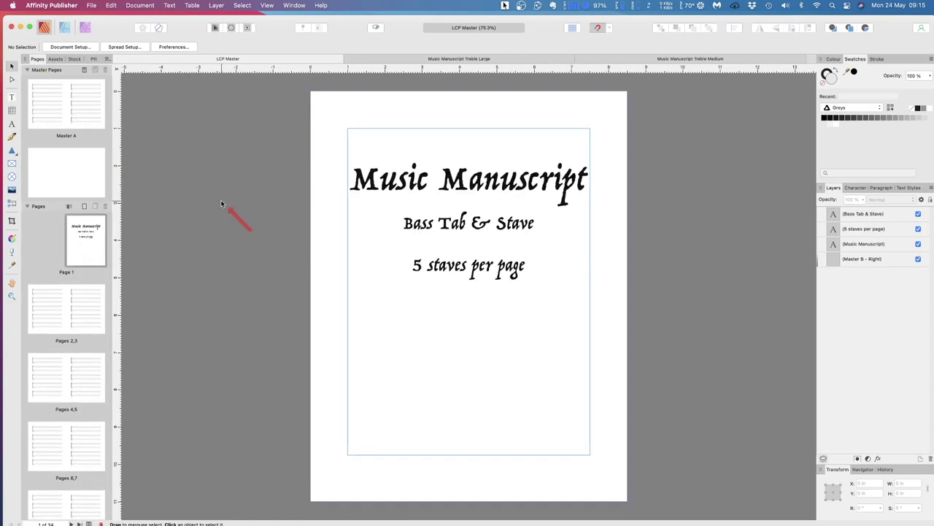
Export LCP Master as a 300 DPI PDF with the area All Pages, ignoring preflight errors and replacing LCP Master.pdf in the Music folder
{"action": "left_click", "coordinate": [91, 5]}
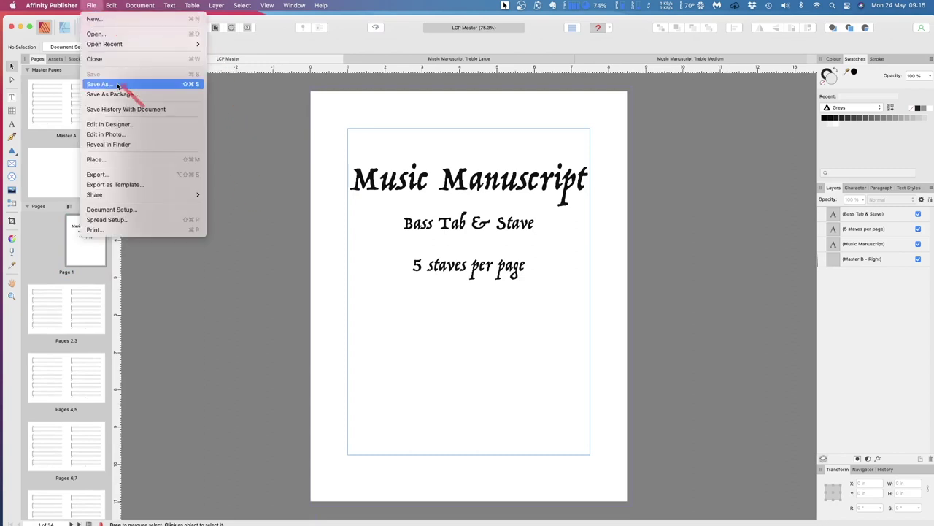
{"action": "left_click", "coordinate": [120, 176]}
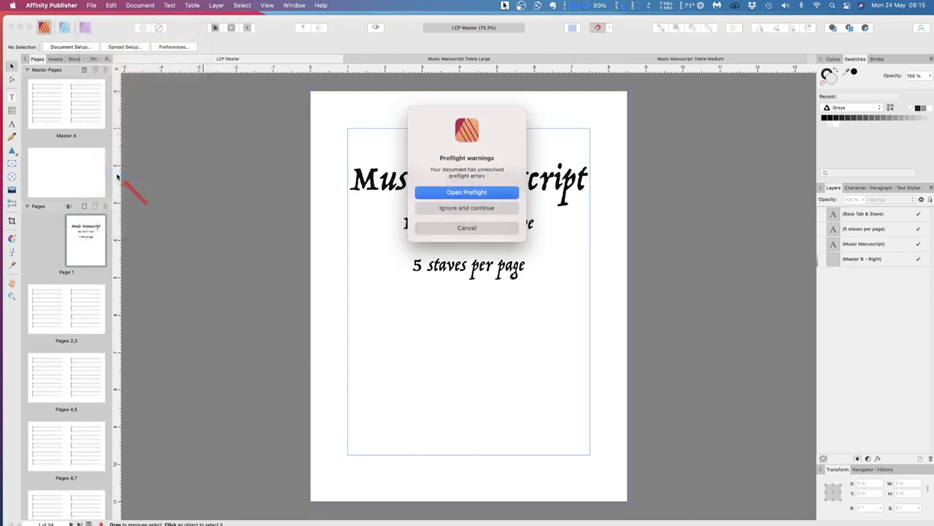
{"action": "left_click", "coordinate": [452, 208]}
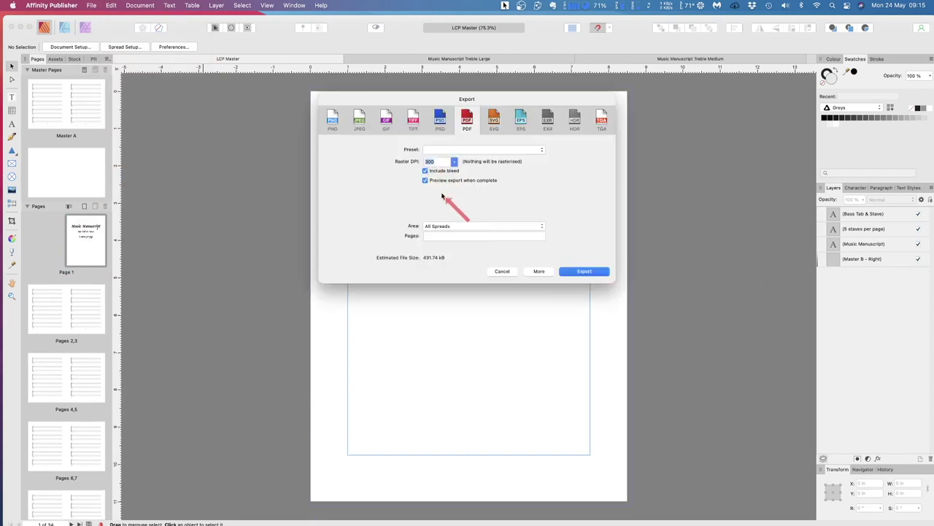
{"action": "left_click", "coordinate": [459, 227]}
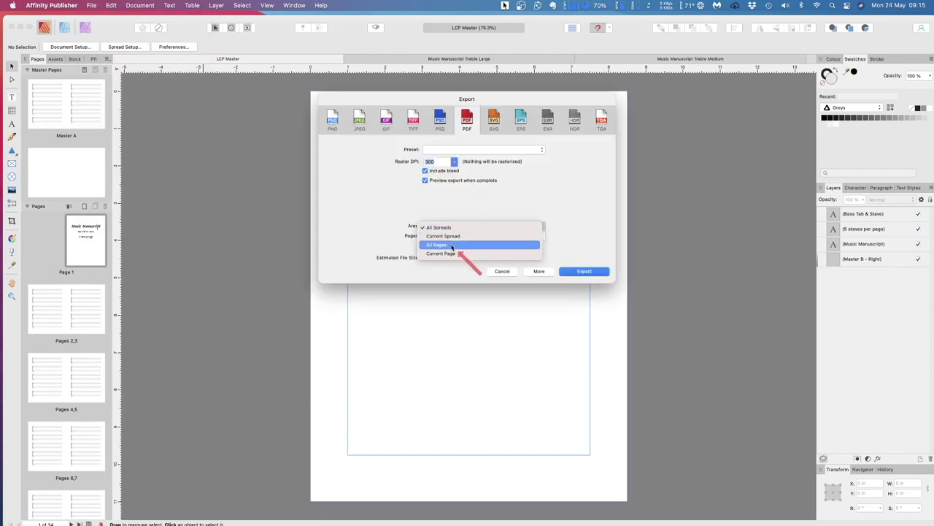
{"action": "left_click", "coordinate": [452, 245]}
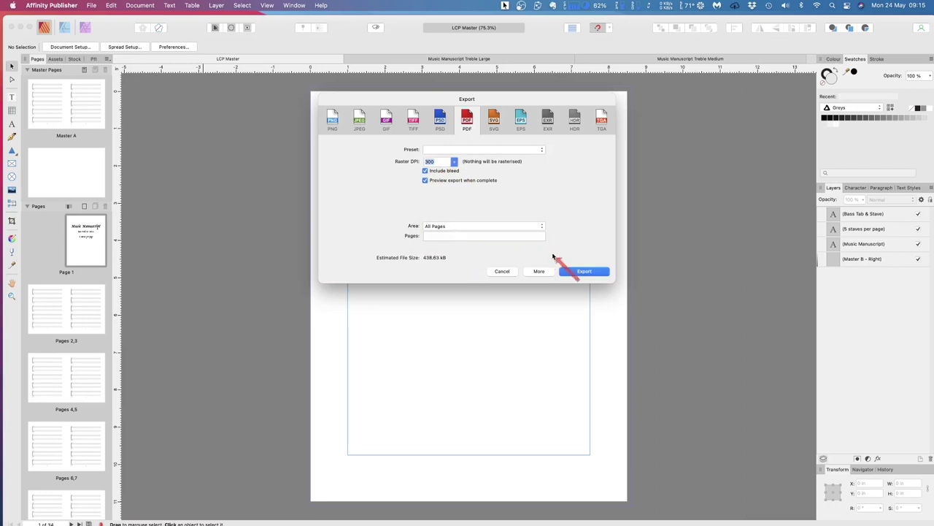
{"action": "left_click", "coordinate": [584, 273]}
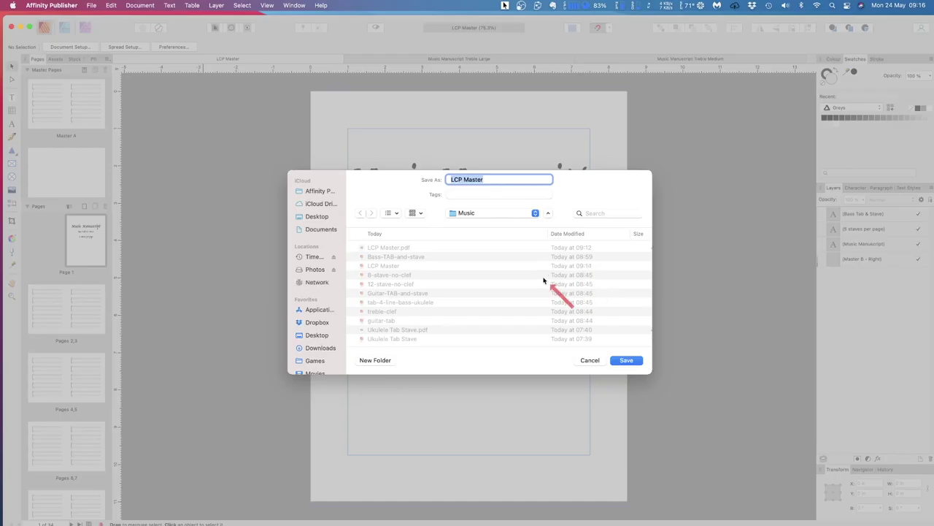
{"action": "left_click", "coordinate": [629, 361]}
{"action": "left_click", "coordinate": [500, 321]}
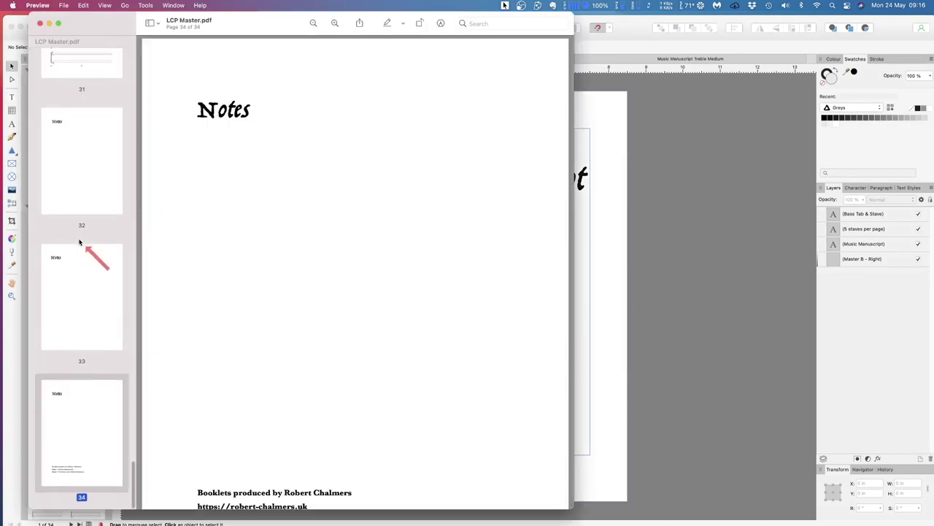
Check the exported PDF from the credits on page 34 back to the title page, and close the preview
{"action": "scroll", "coordinate": [276, 431], "scroll_direction": "down", "scroll_amount": 2}
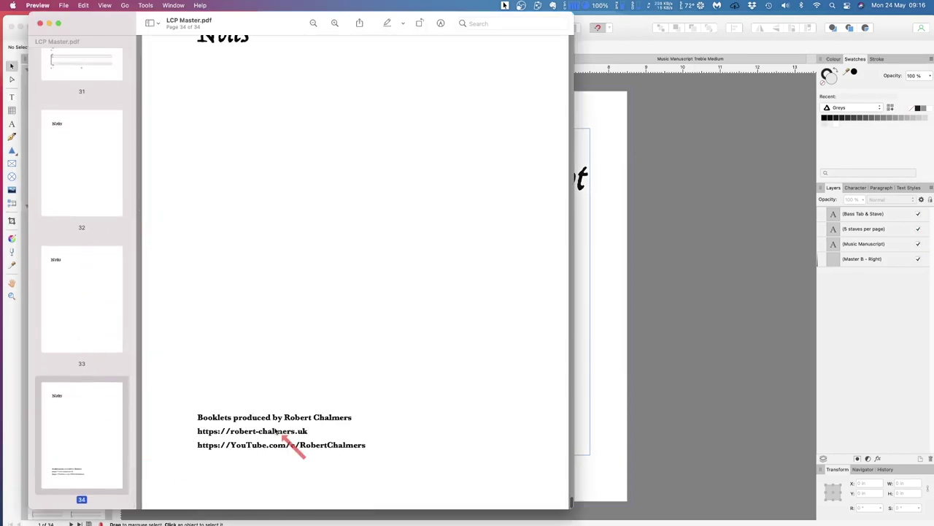
{"action": "scroll", "coordinate": [271, 433], "scroll_direction": "up", "scroll_amount": 5}
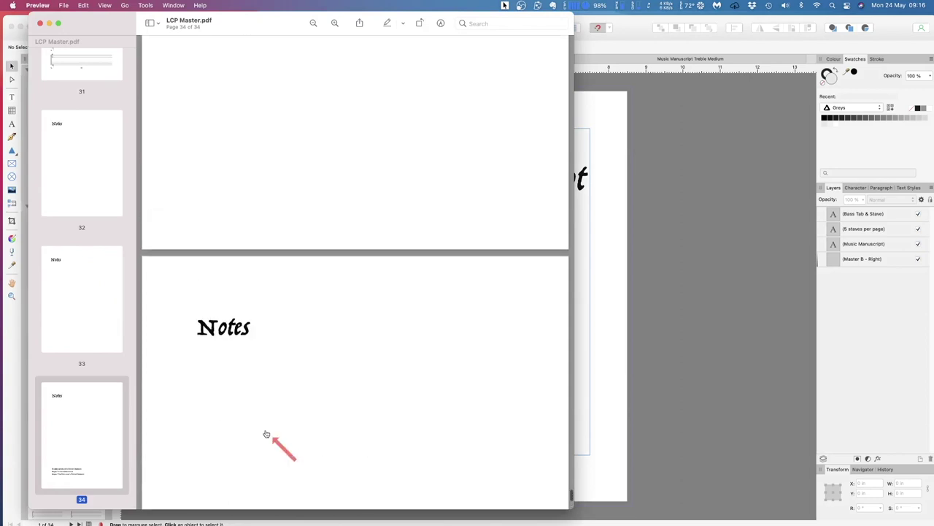
{"action": "scroll", "coordinate": [267, 434], "scroll_direction": "up", "scroll_amount": 15}
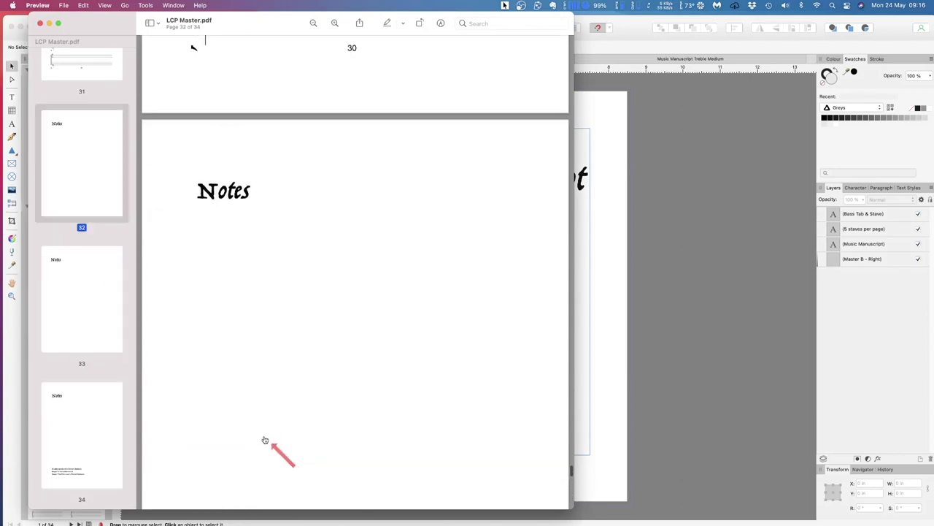
{"action": "scroll", "coordinate": [265, 441], "scroll_direction": "up", "scroll_amount": 10}
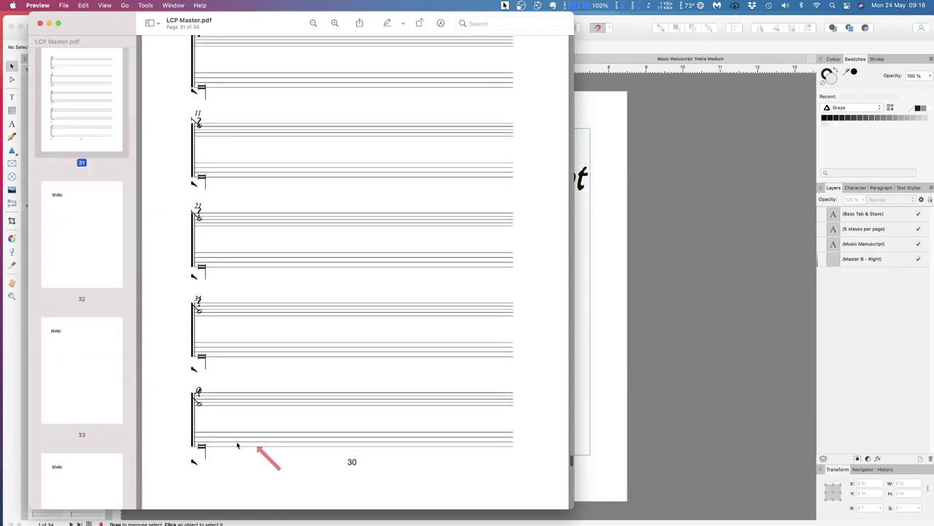
{"action": "scroll", "coordinate": [336, 363], "scroll_direction": "up", "scroll_amount": 5}
{"action": "scroll", "coordinate": [337, 363], "scroll_direction": "up", "scroll_amount": 15}
{"action": "scroll", "coordinate": [46, 302], "scroll_direction": "up", "scroll_amount": 20}
{"action": "scroll", "coordinate": [53, 308], "scroll_direction": "up", "scroll_amount": 17}
{"action": "scroll", "coordinate": [47, 331], "scroll_direction": "up", "scroll_amount": 5}
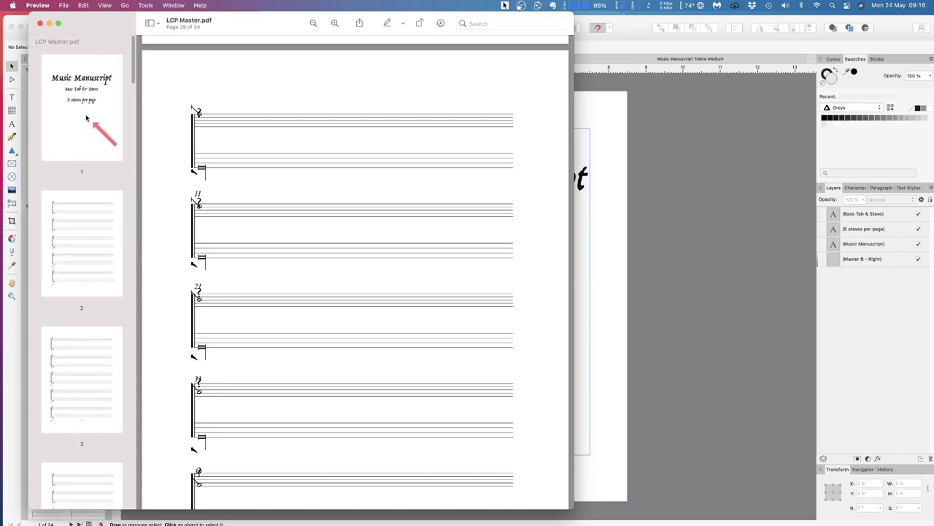
{"action": "left_click", "coordinate": [86, 118]}
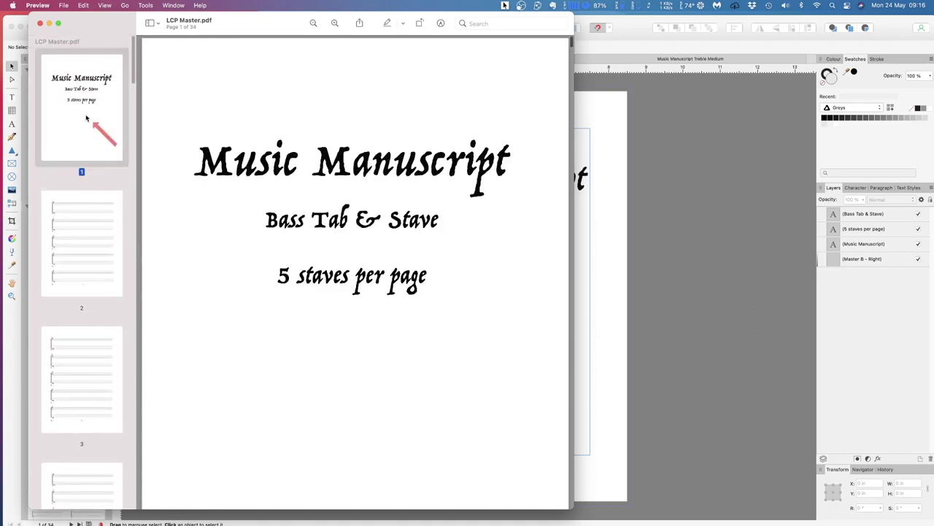
{"action": "left_click", "coordinate": [41, 23]}
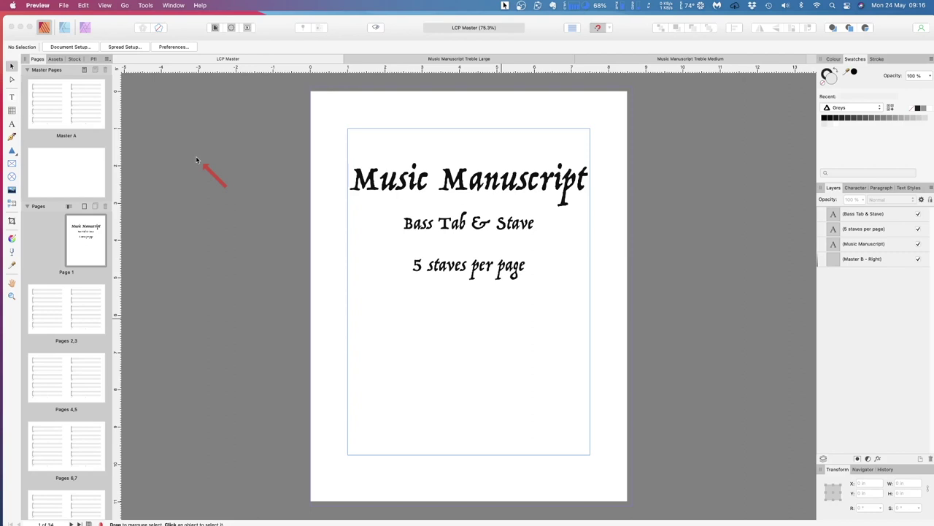
Return to Affinity Publisher and display the Master A spread of LCP Master
{"action": "left_click", "coordinate": [64, 6]}
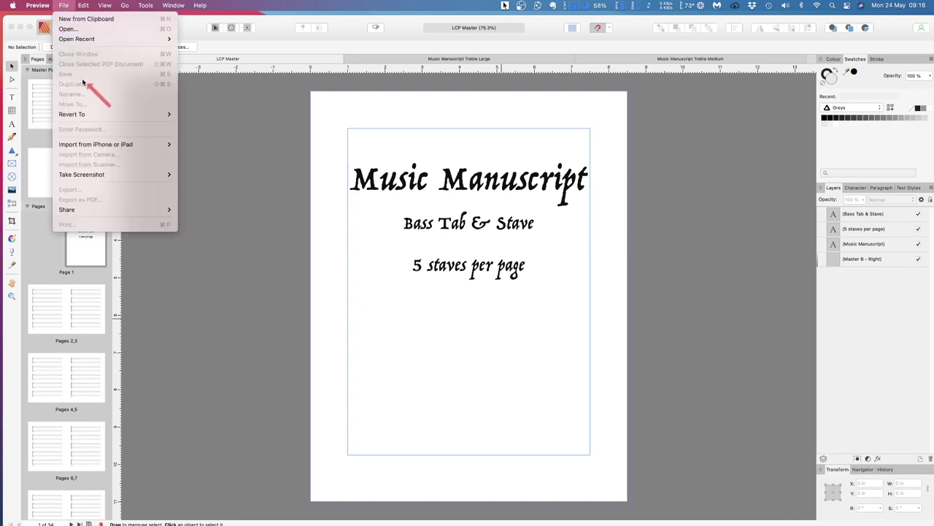
{"action": "left_click", "coordinate": [227, 189]}
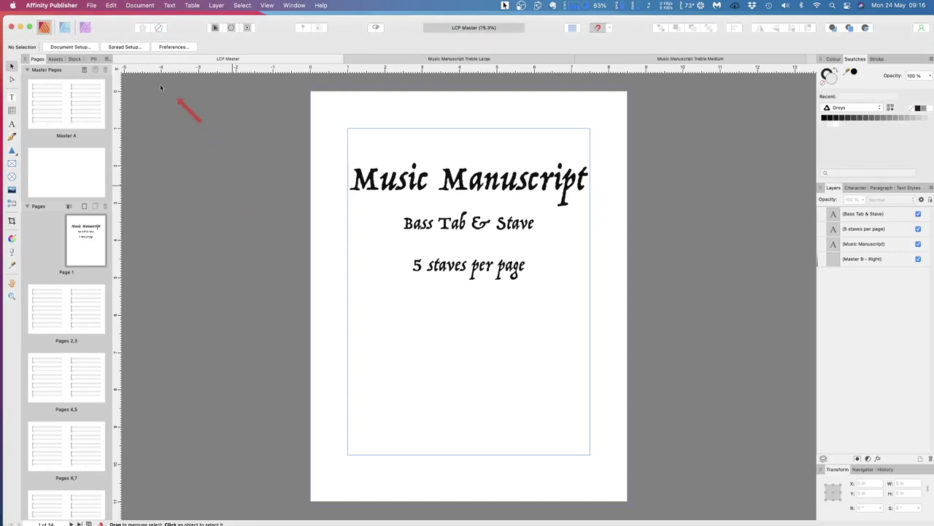
{"action": "double_click", "coordinate": [83, 93]}
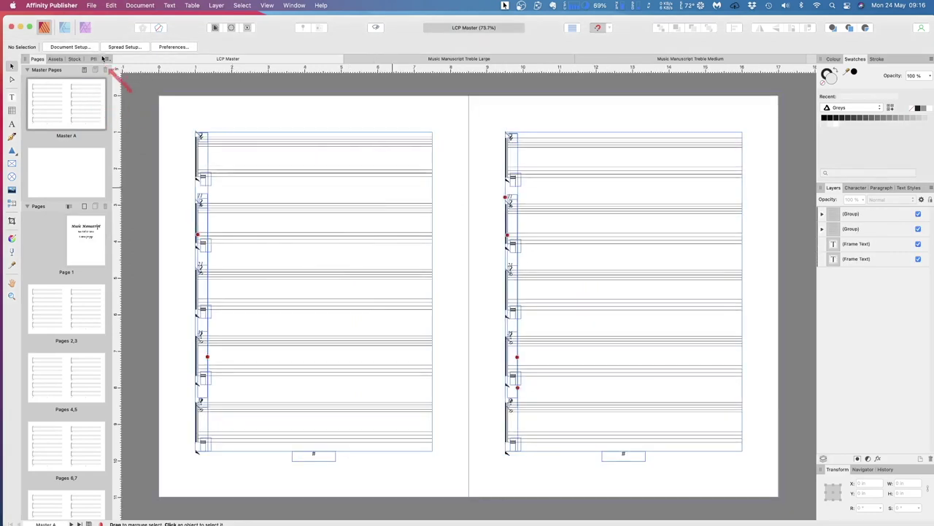
Save a copy of LCP Master as My Next LCP Book in the Low Content Publications folder
{"action": "left_click", "coordinate": [92, 6]}
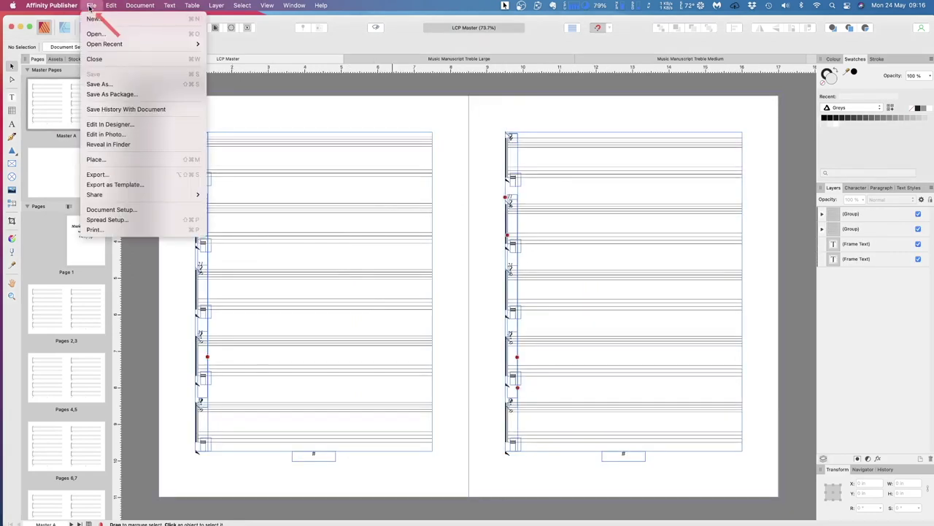
{"action": "left_click", "coordinate": [108, 85]}
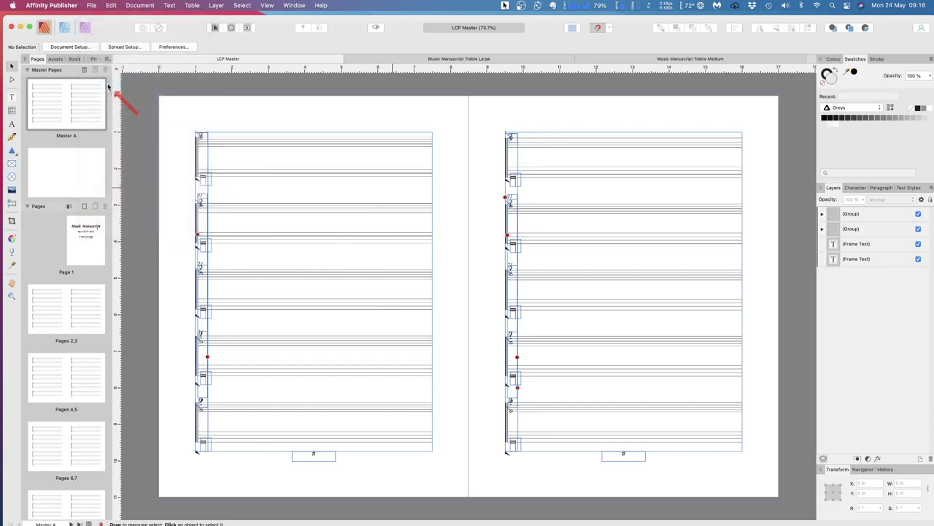
{"action": "left_click", "coordinate": [487, 111]}
{"action": "left_click_drag", "start_coordinate": [487, 111], "coordinate": [445, 111]}
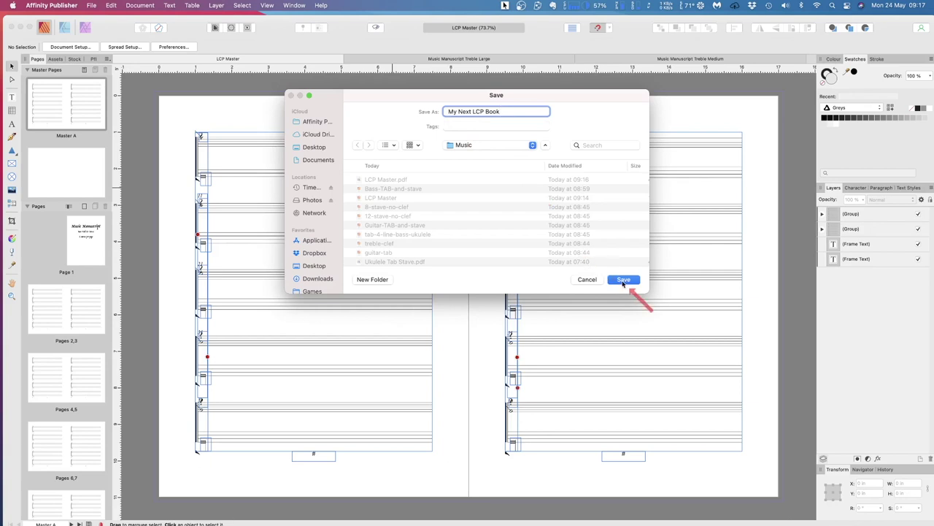
{"action": "left_click", "coordinate": [491, 146]}
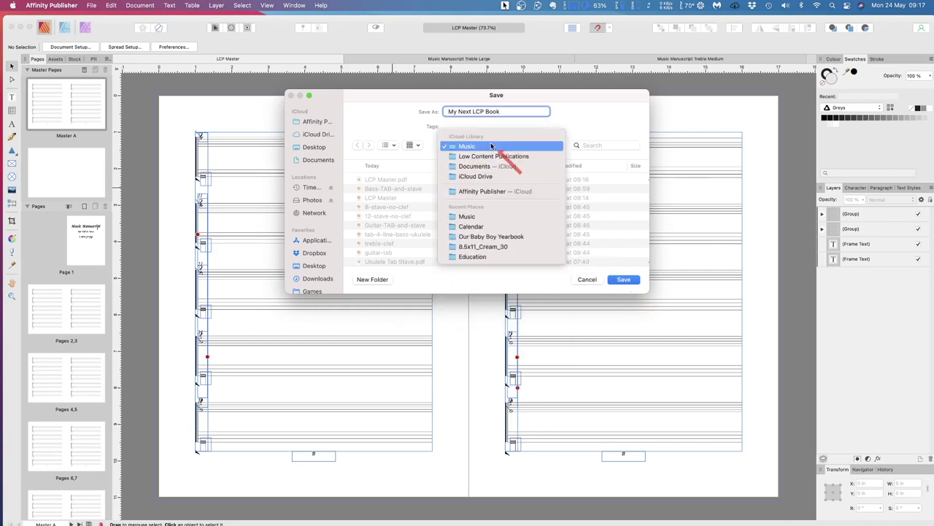
{"action": "left_click", "coordinate": [490, 157]}
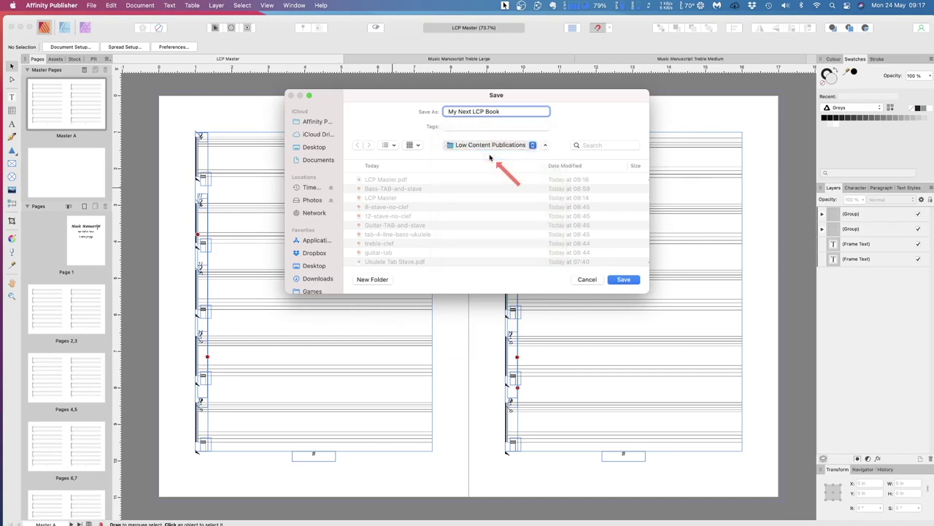
{"action": "left_click", "coordinate": [625, 279]}
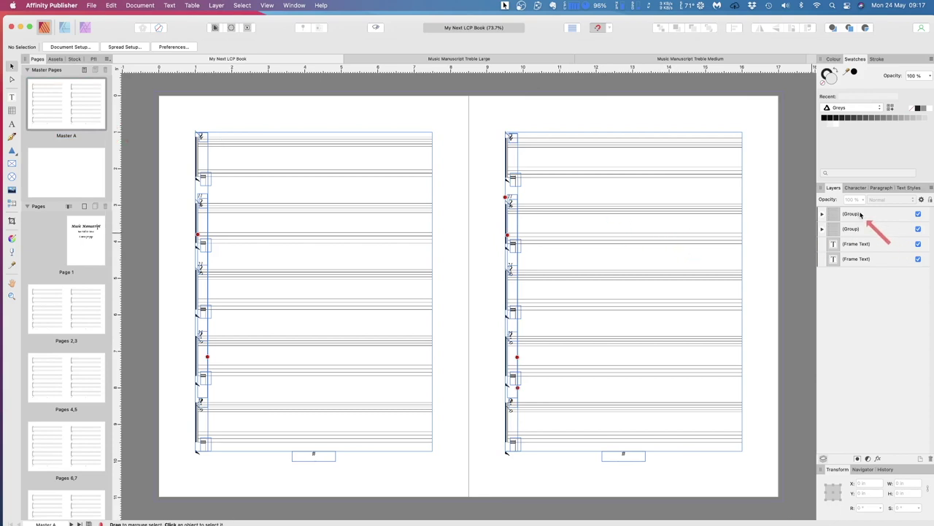
Hide both stave groups on the Master A spread and delete them, keeping the two page-number text frames
{"action": "left_click", "coordinate": [918, 214]}
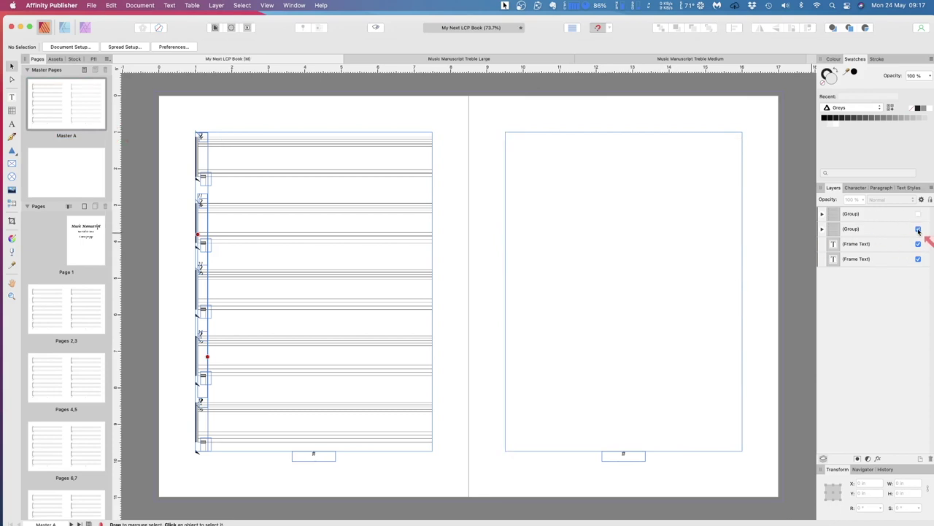
{"action": "left_click", "coordinate": [919, 230]}
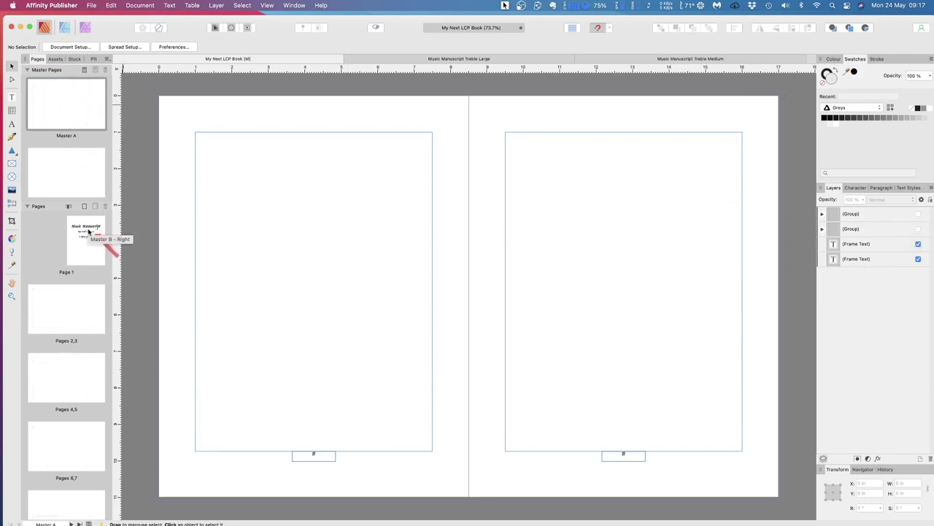
{"action": "scroll", "coordinate": [438, 233], "scroll_direction": "down", "scroll_amount": 1}
{"action": "scroll", "coordinate": [640, 235], "scroll_direction": "left", "scroll_amount": 2}
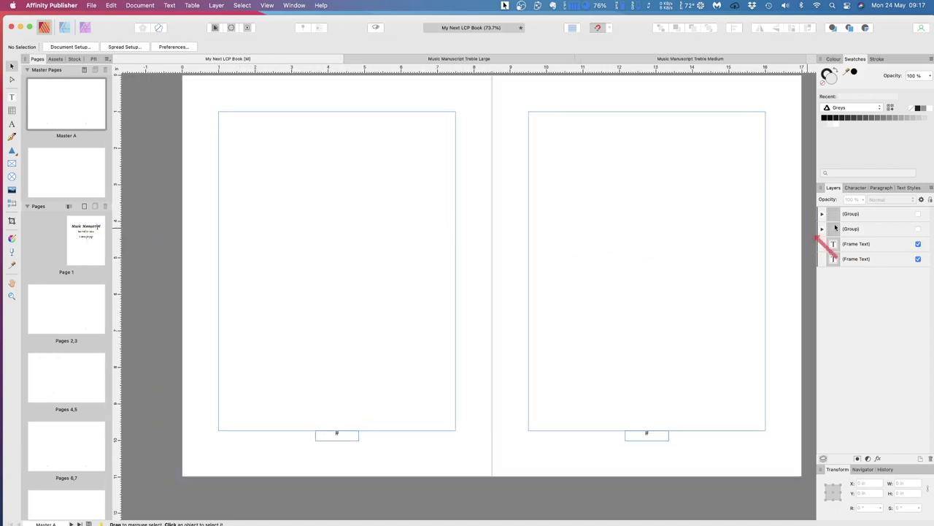
{"action": "scroll", "coordinate": [646, 227], "scroll_direction": "right", "scroll_amount": 2}
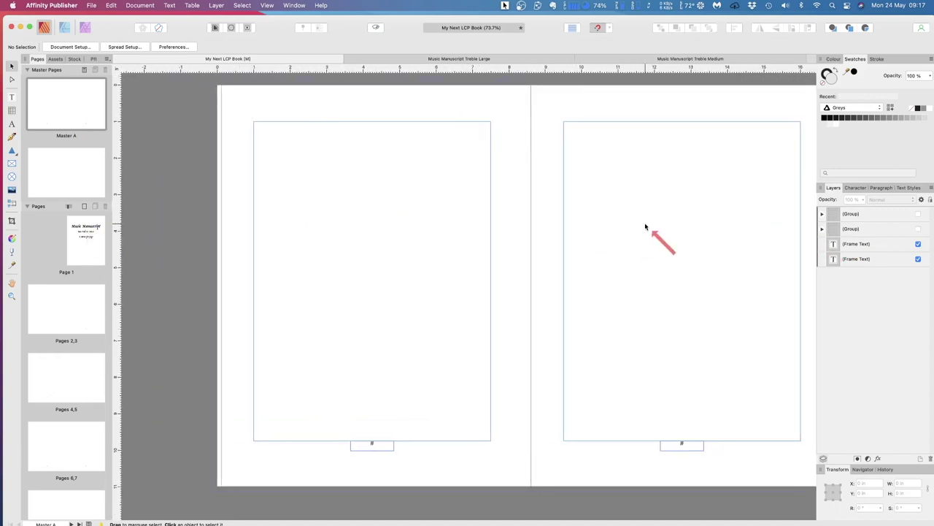
{"action": "left_click", "coordinate": [872, 214]}
{"action": "key", "text": "Delete"}
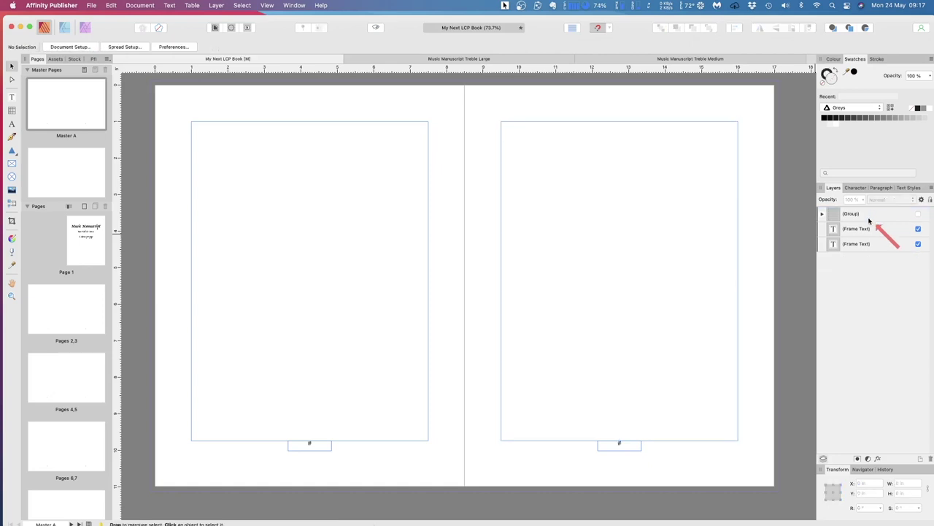
{"action": "left_click", "coordinate": [869, 214]}
{"action": "key", "text": "Delete"}
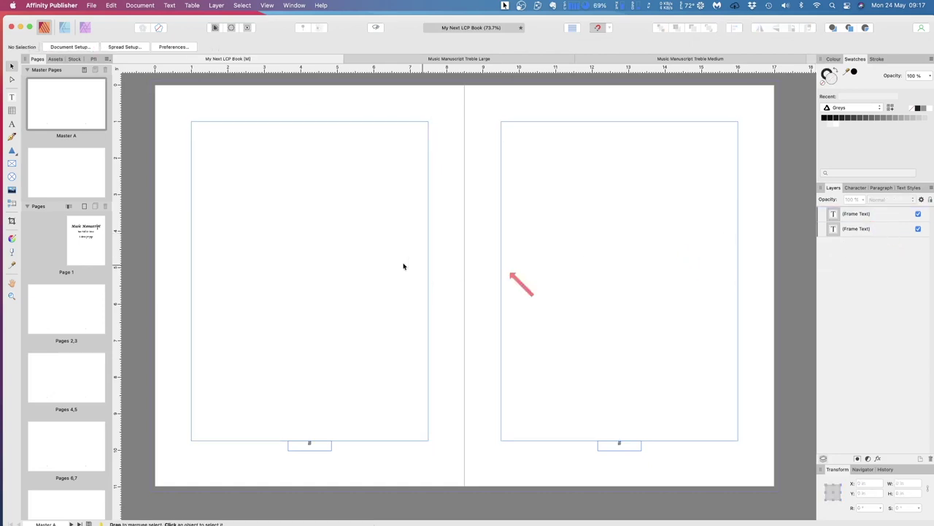
Review the title page, pages 2,3 and the Notes spread on pages 32,33 of My Next LCP Book, ending on the title page
{"action": "double_click", "coordinate": [92, 241]}
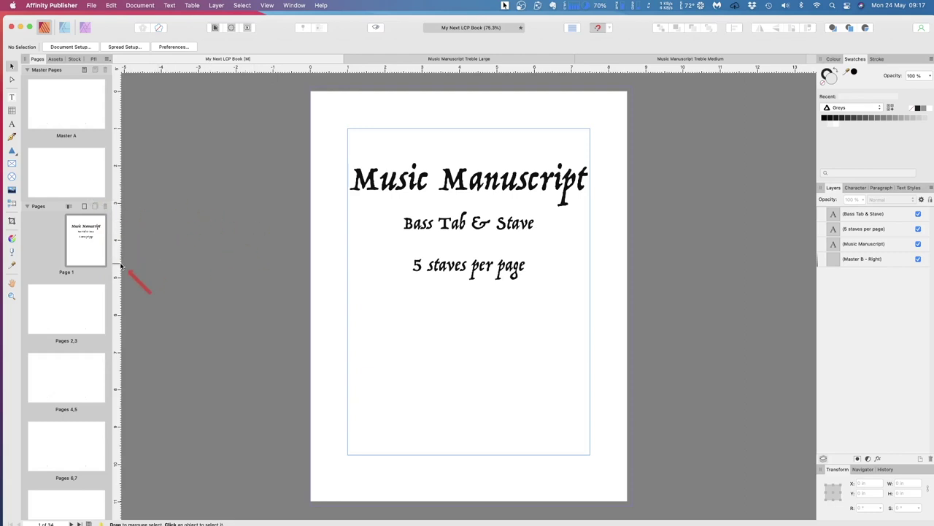
{"action": "left_click", "coordinate": [67, 299]}
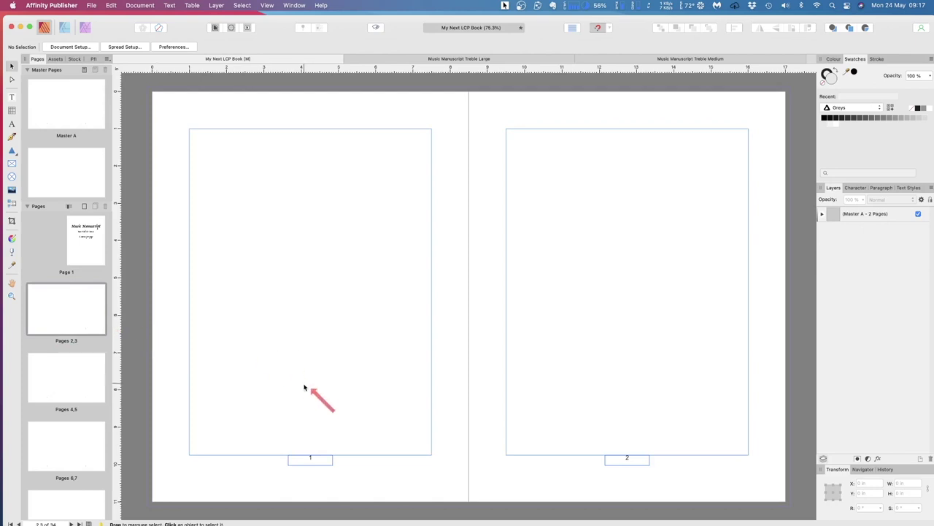
{"action": "double_click", "coordinate": [85, 232]}
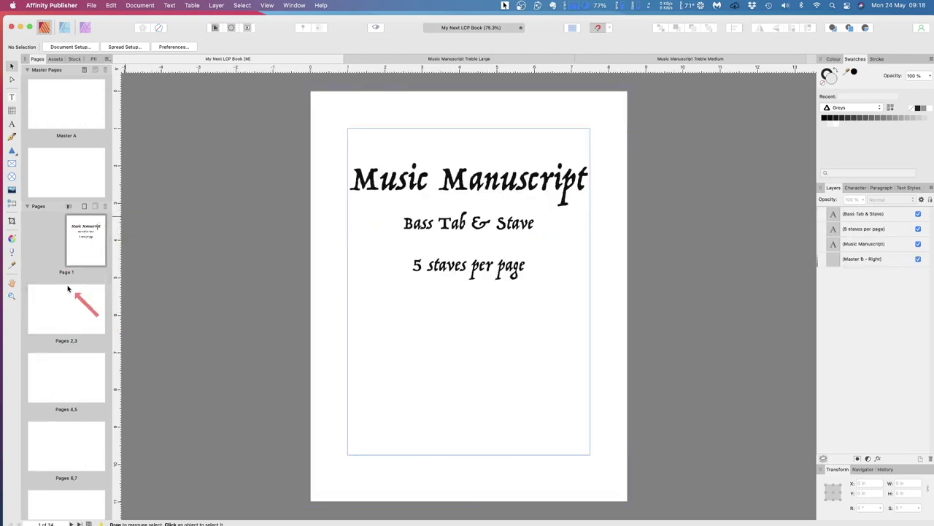
{"action": "scroll", "coordinate": [68, 290], "scroll_direction": "down", "scroll_amount": 15}
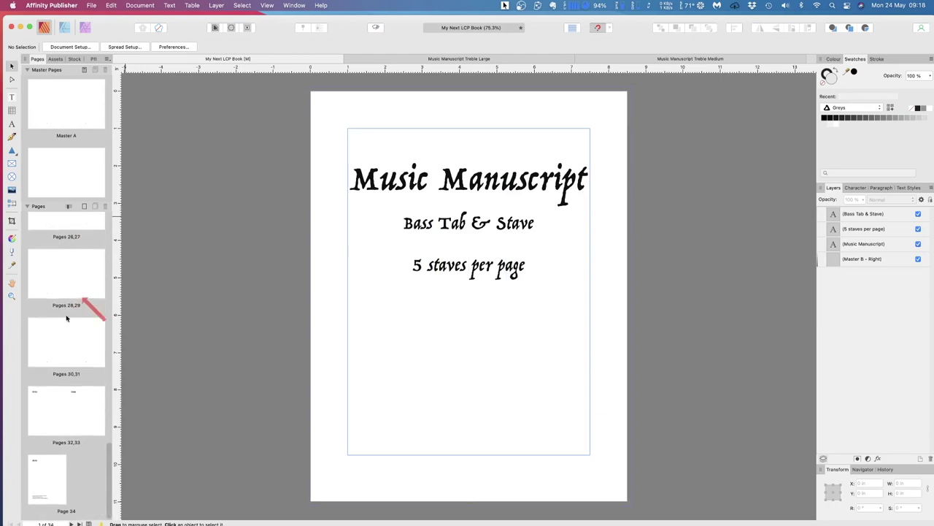
{"action": "double_click", "coordinate": [48, 416]}
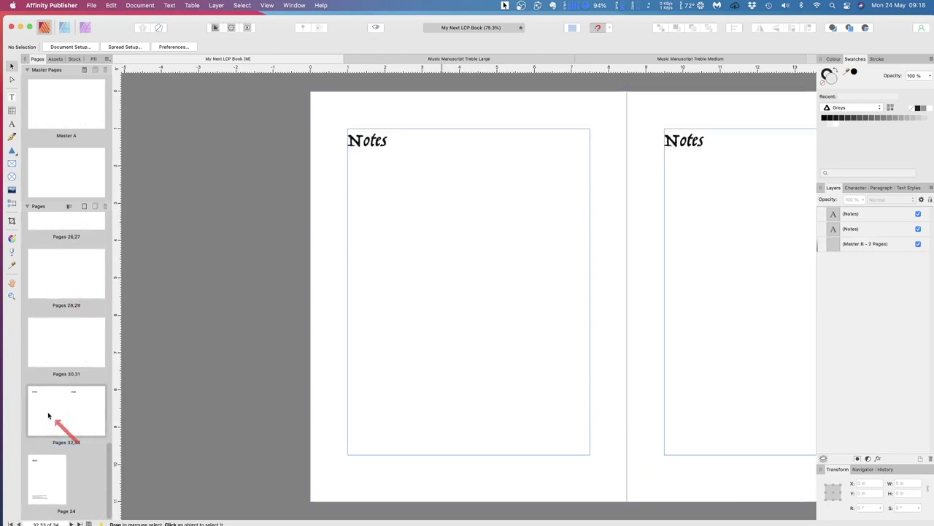
{"action": "scroll", "coordinate": [48, 418], "scroll_direction": "up", "scroll_amount": 10}
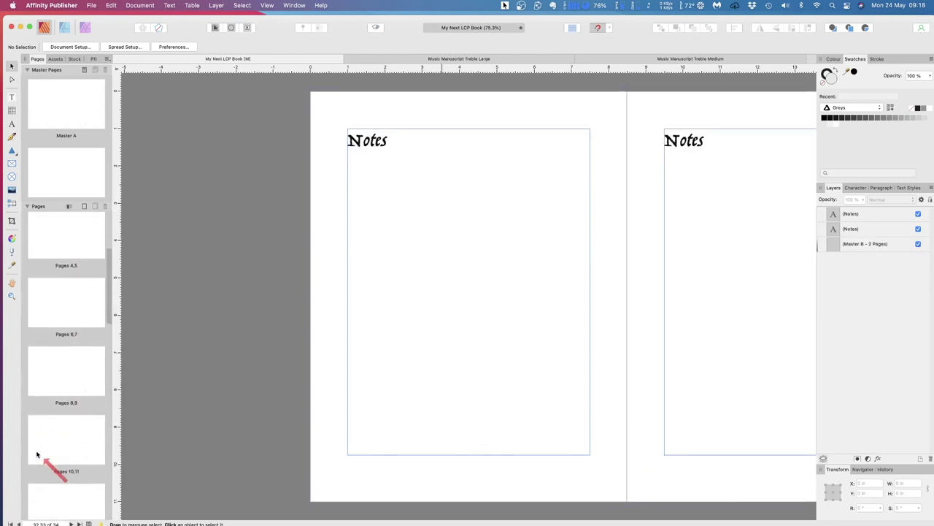
{"action": "scroll", "coordinate": [36, 451], "scroll_direction": "up", "scroll_amount": 3}
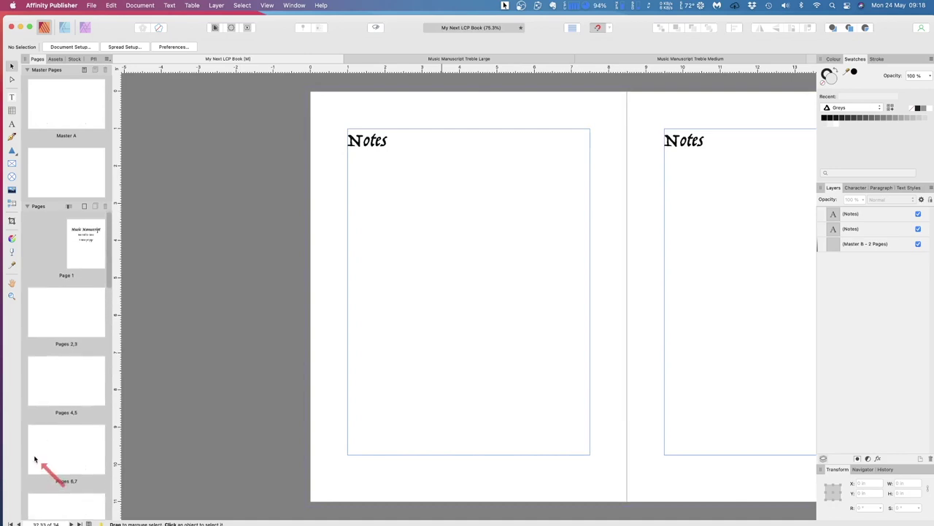
{"action": "double_click", "coordinate": [84, 244]}
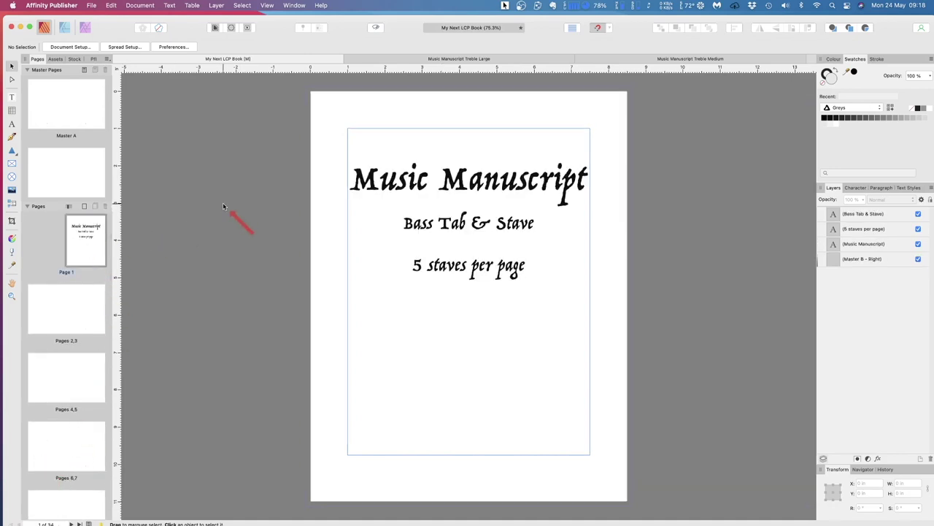